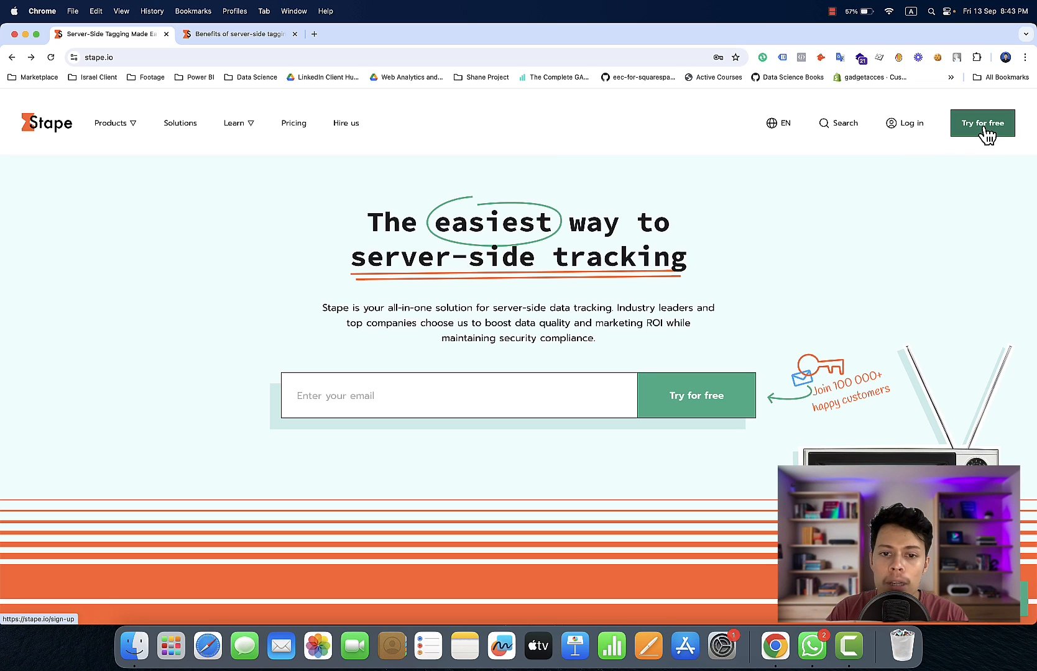
Open the free-trial sign-up page, view the agency sign-up form, and return to the standard sign-up form
{"action": "left_click", "coordinate": [984, 126]}
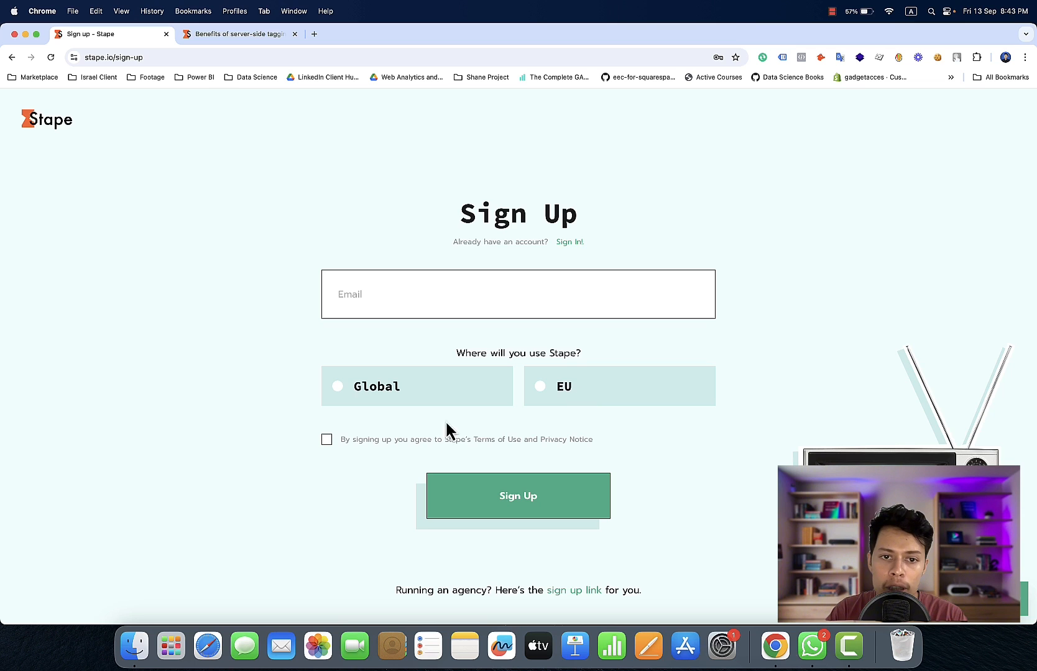
{"action": "left_click", "coordinate": [495, 305]}
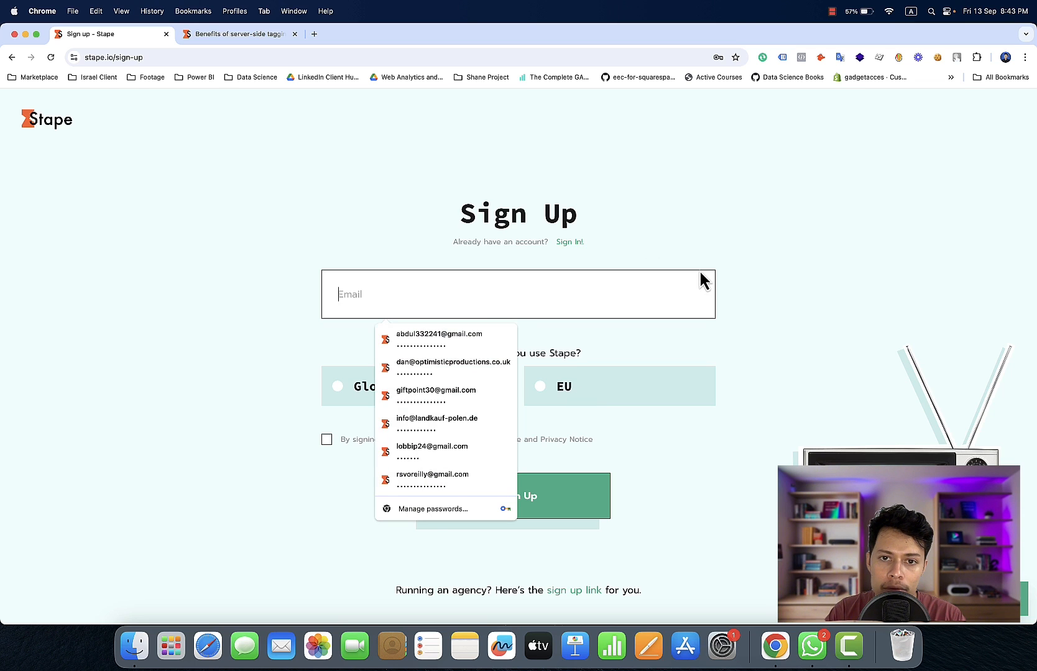
{"action": "left_click", "coordinate": [744, 242]}
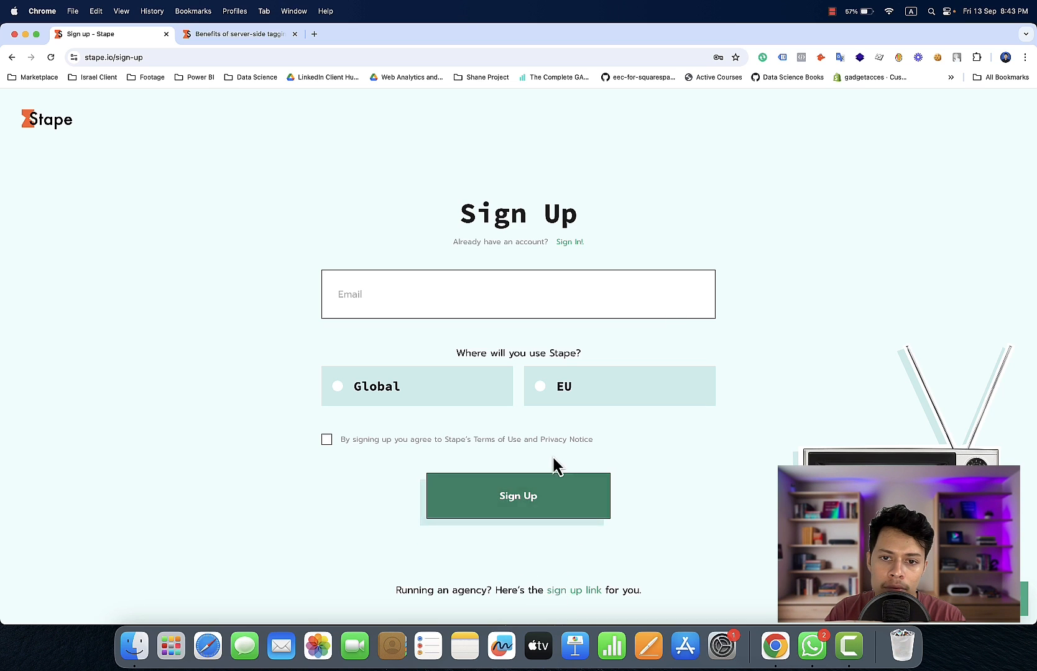
{"action": "left_click", "coordinate": [574, 591]}
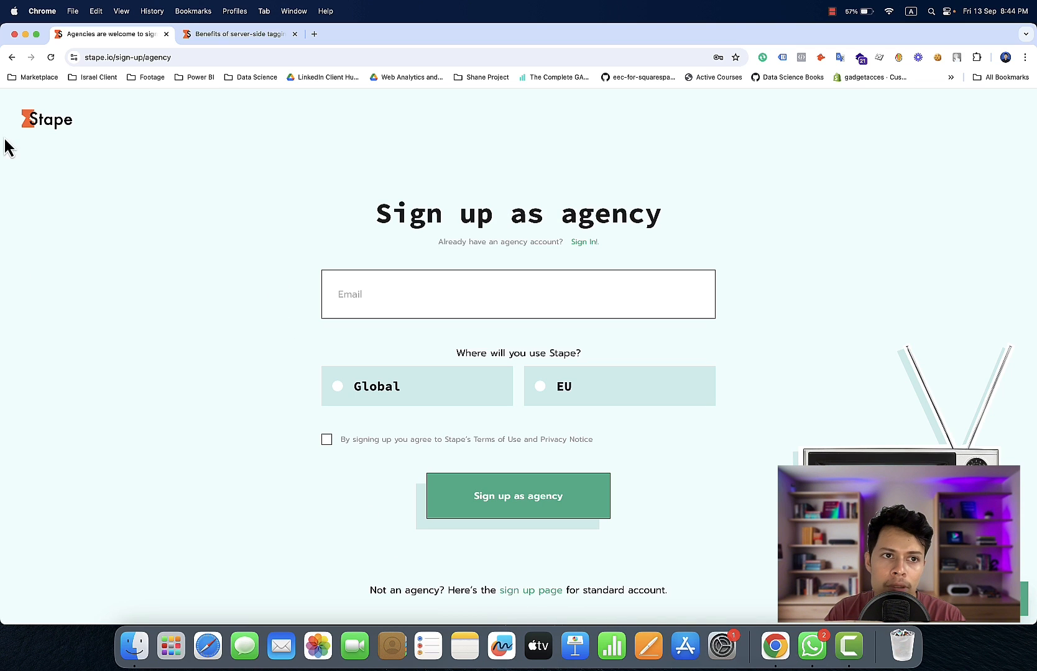
{"action": "left_click", "coordinate": [12, 57]}
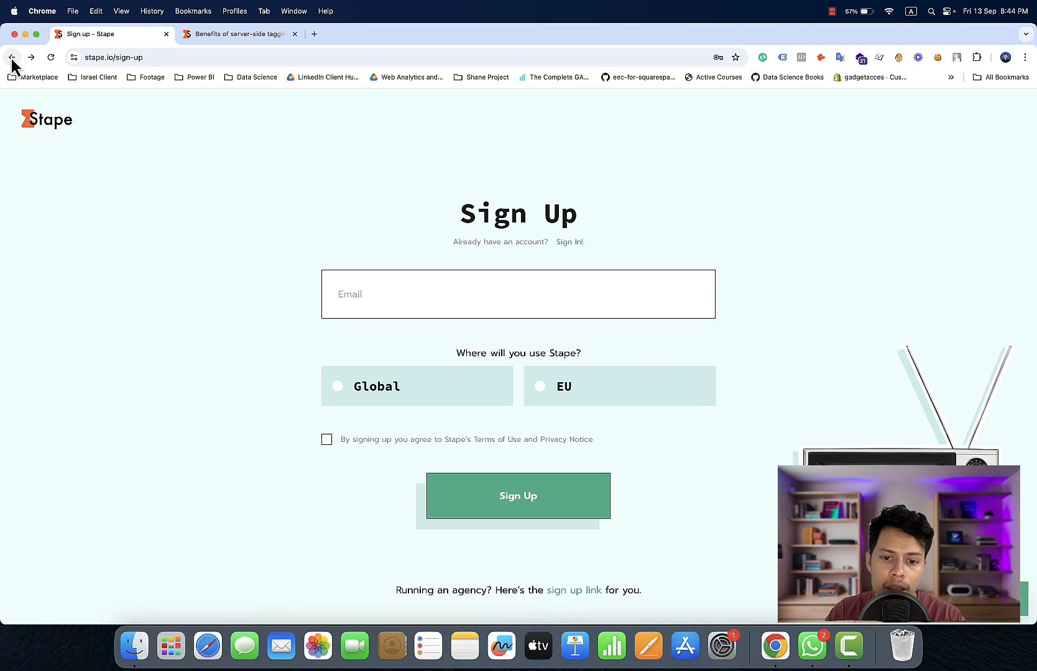
Go back to the Stape homepage, view the login page, and return to the homepage
{"action": "left_click", "coordinate": [501, 281]}
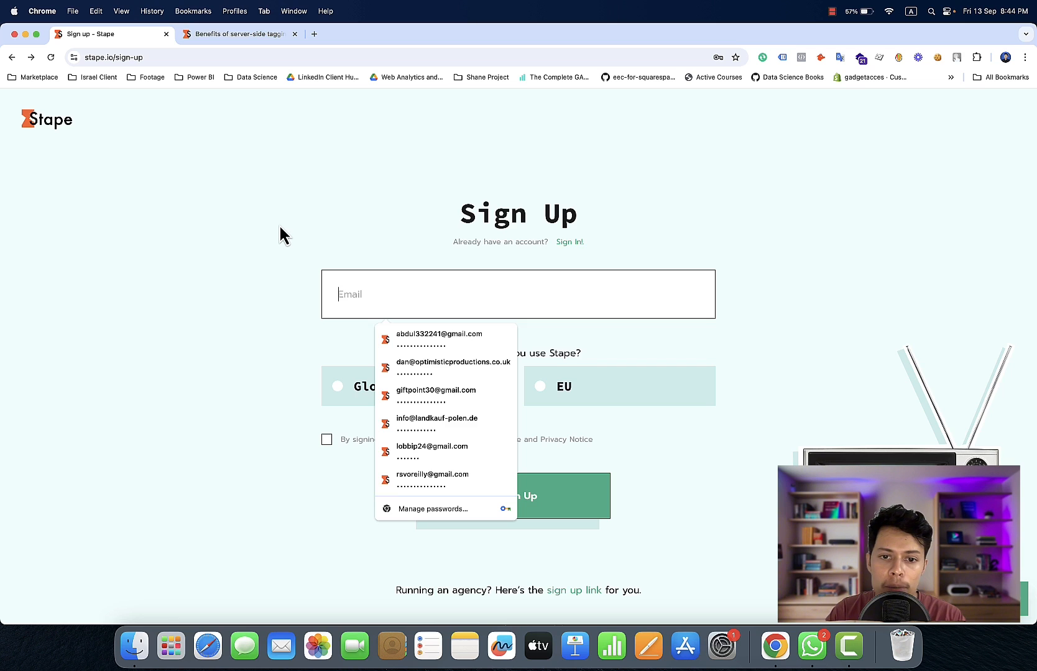
{"action": "left_click", "coordinate": [12, 57]}
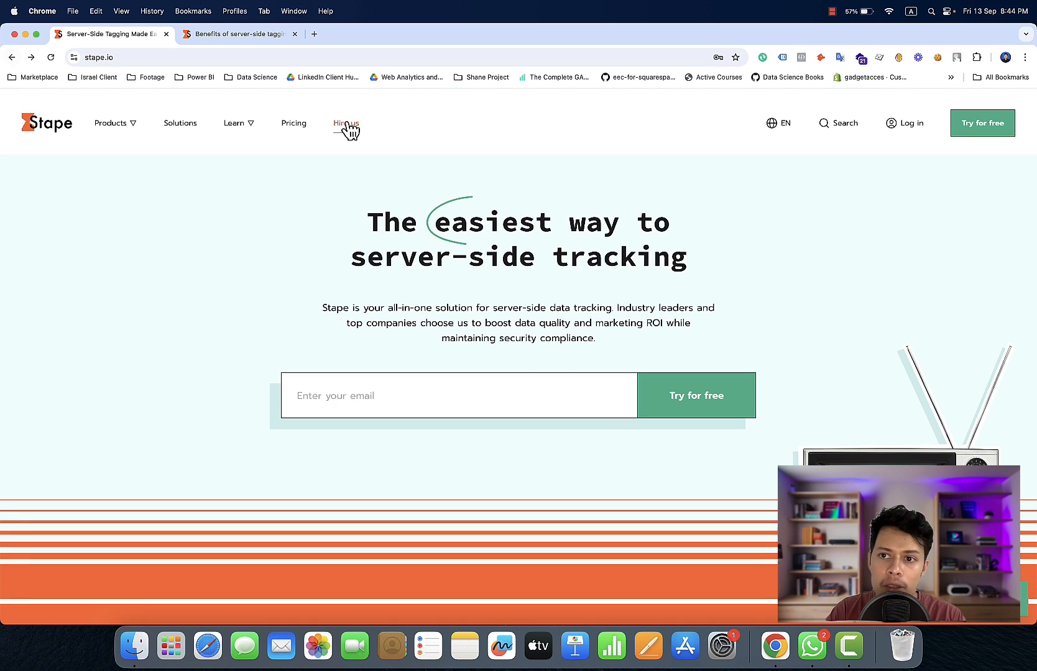
{"action": "left_click", "coordinate": [905, 123]}
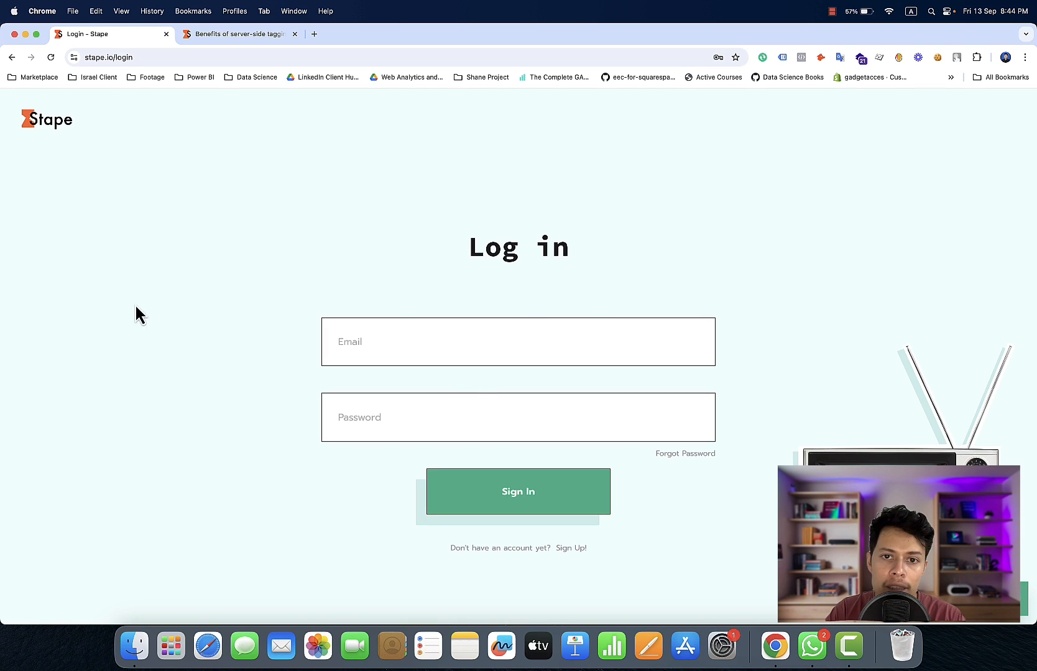
{"action": "left_click", "coordinate": [11, 58]}
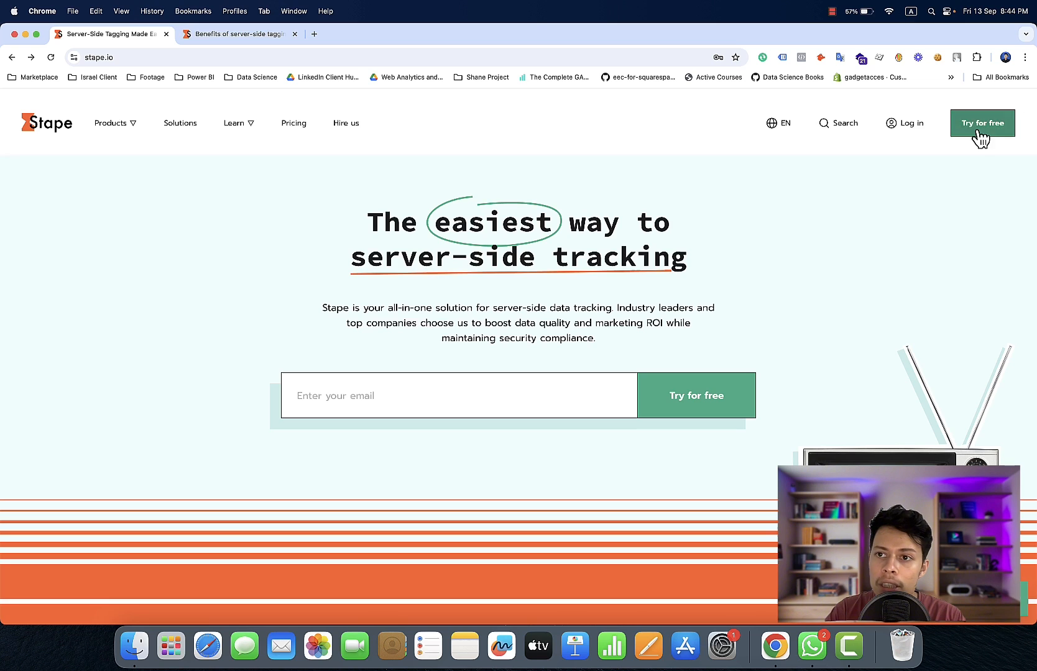
Submit the standard Stape sign-up form with an email address, Global as the usage region, and the terms accepted
{"action": "left_click", "coordinate": [979, 137]}
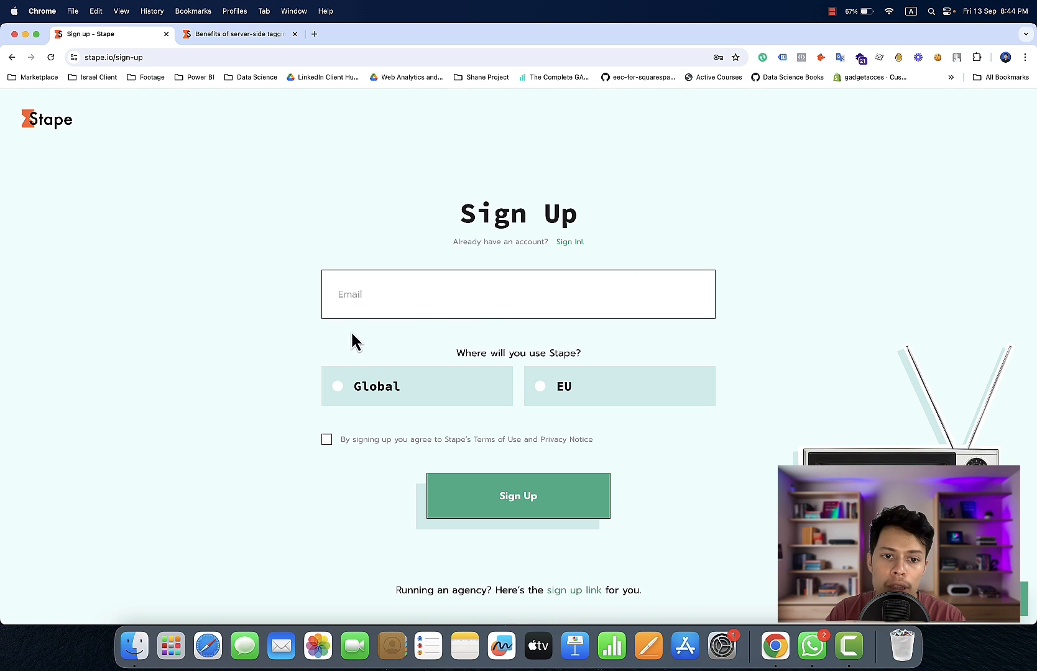
{"action": "left_click", "coordinate": [391, 302]}
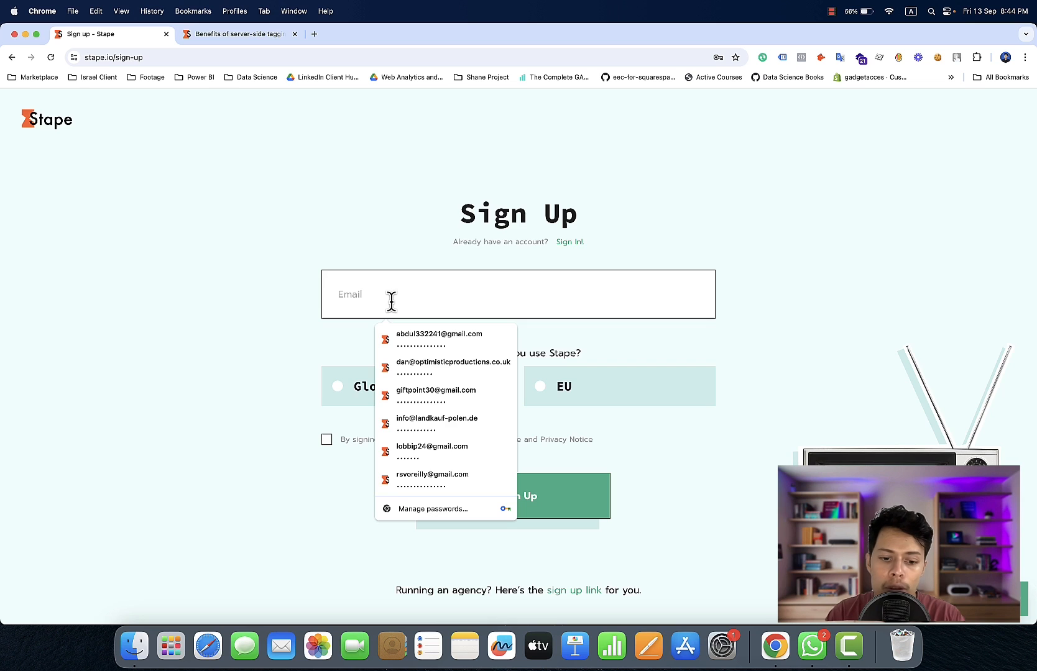
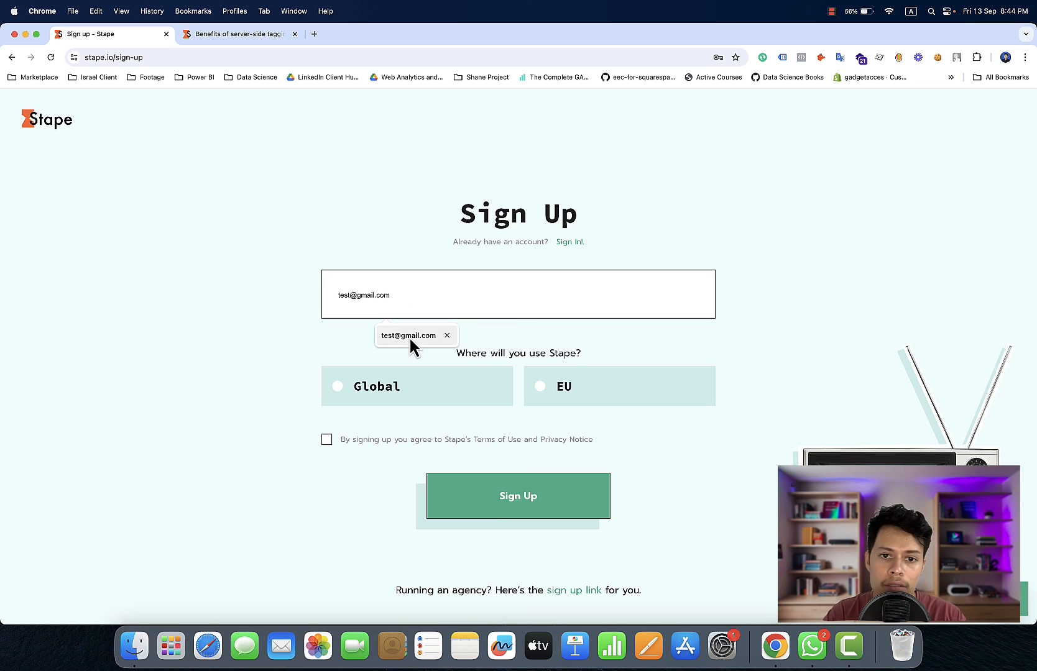
{"action": "left_click", "coordinate": [409, 336]}
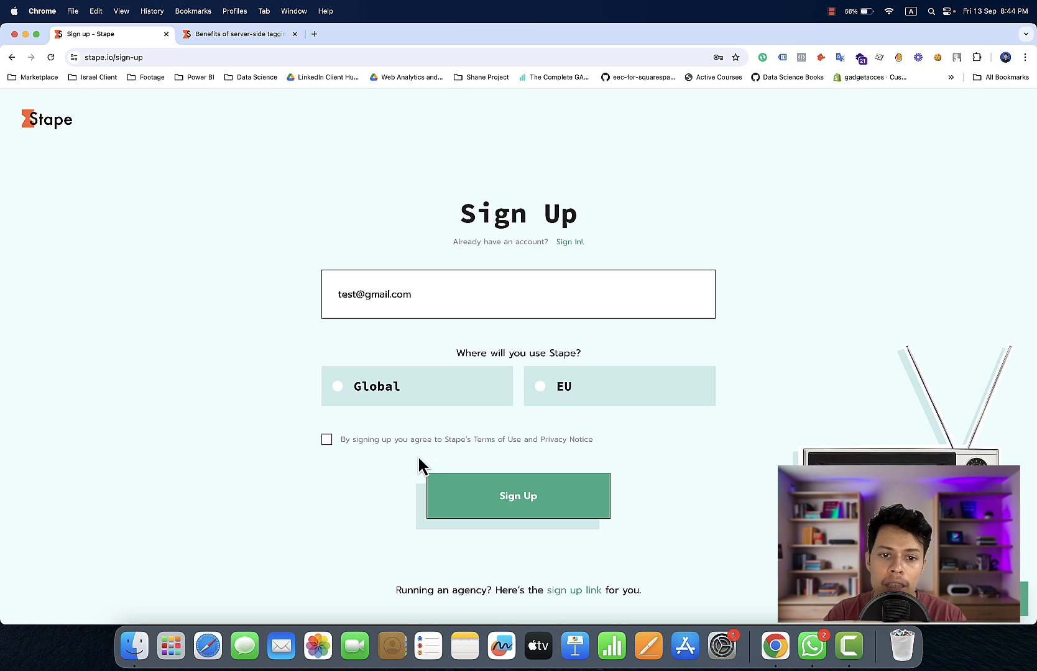
{"action": "left_click", "coordinate": [391, 396]}
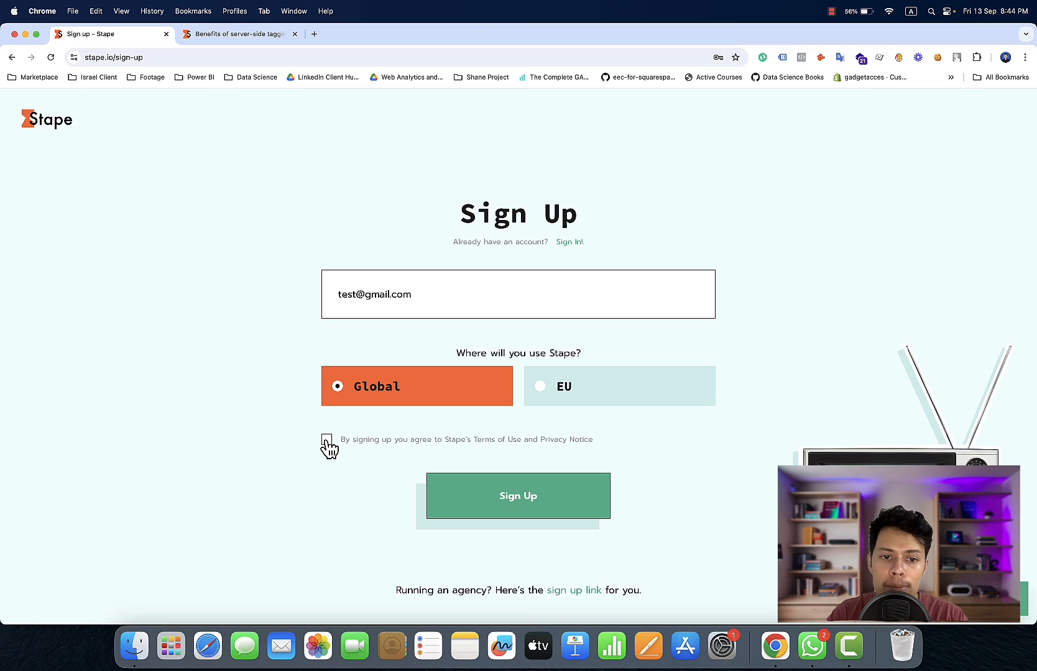
{"action": "left_click", "coordinate": [505, 498]}
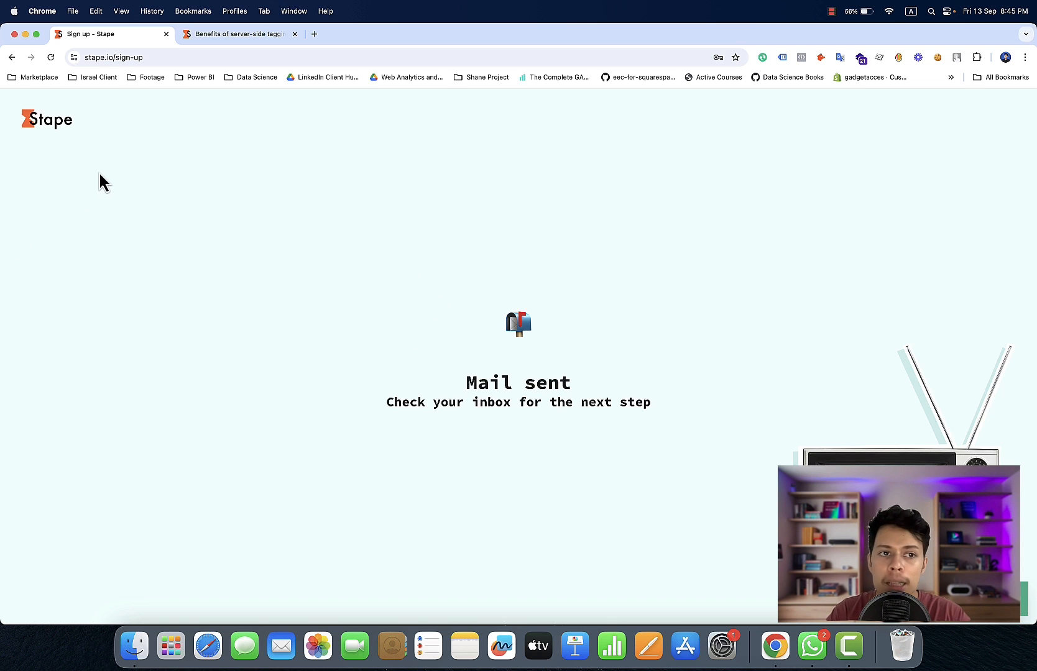
Log in to Stape with the first saved account, authorizing autofill with the computer's user password, and dismiss the offer to save the password
{"action": "left_click", "coordinate": [14, 59]}
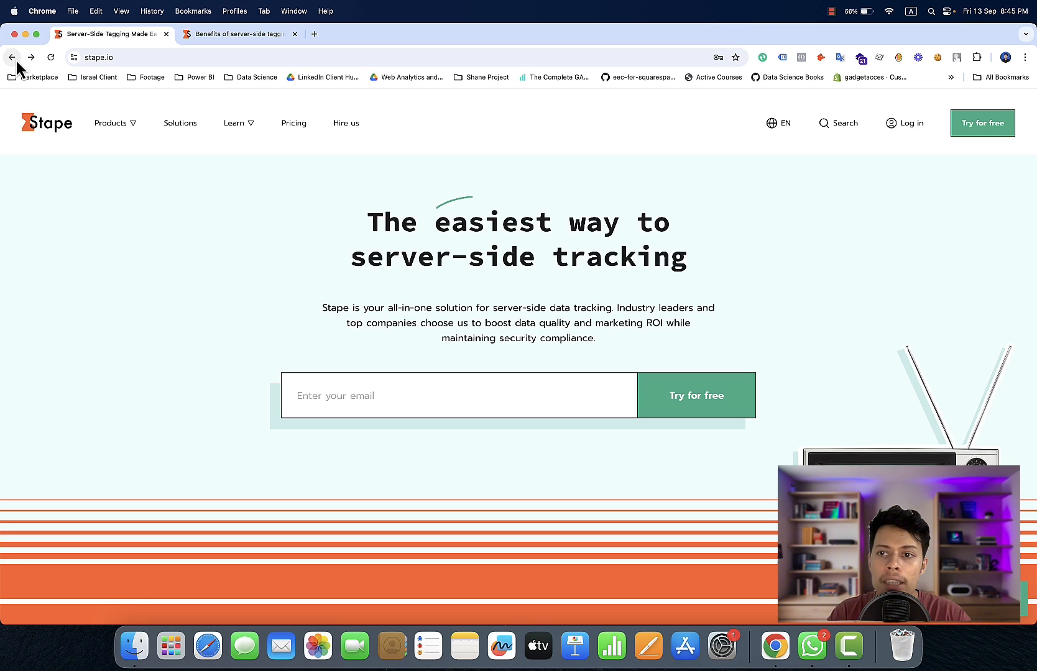
{"action": "left_click", "coordinate": [911, 124]}
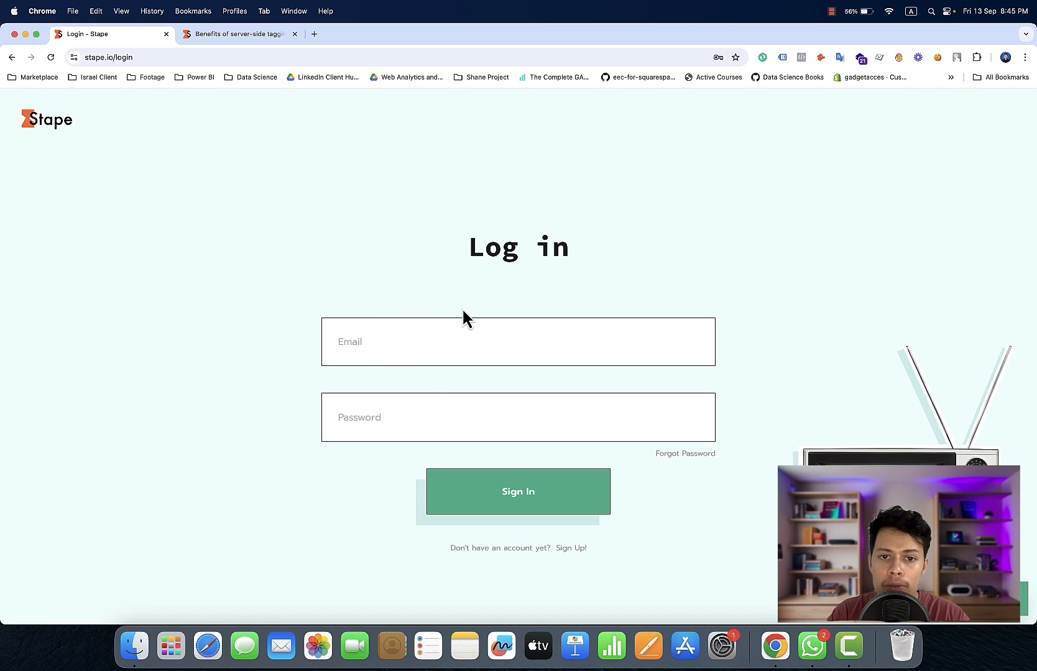
{"action": "left_click", "coordinate": [419, 339]}
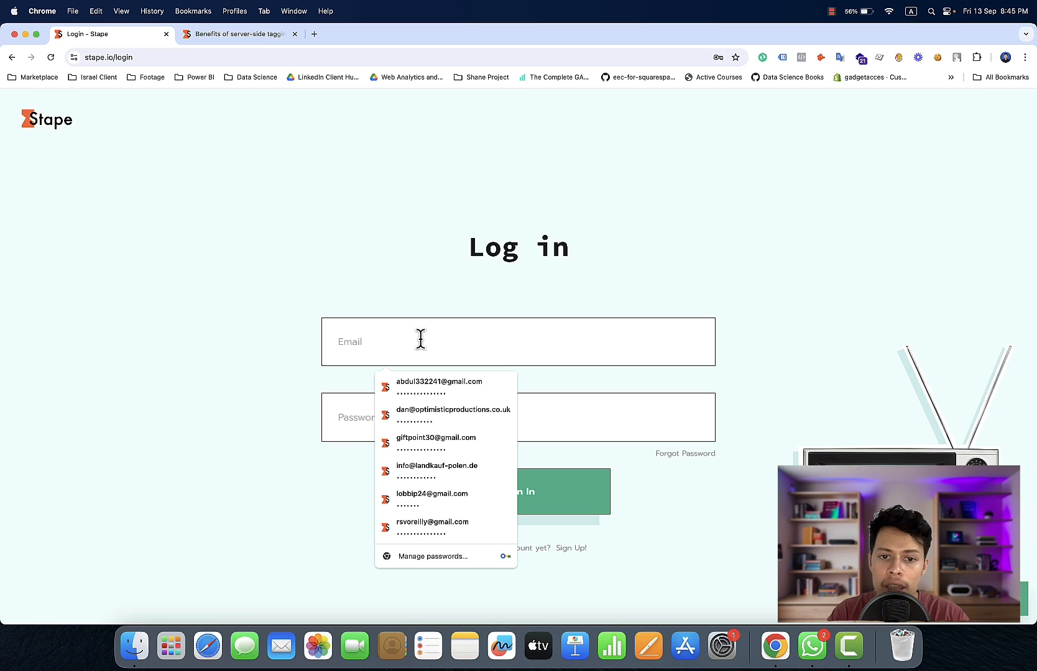
{"action": "left_click", "coordinate": [433, 383]}
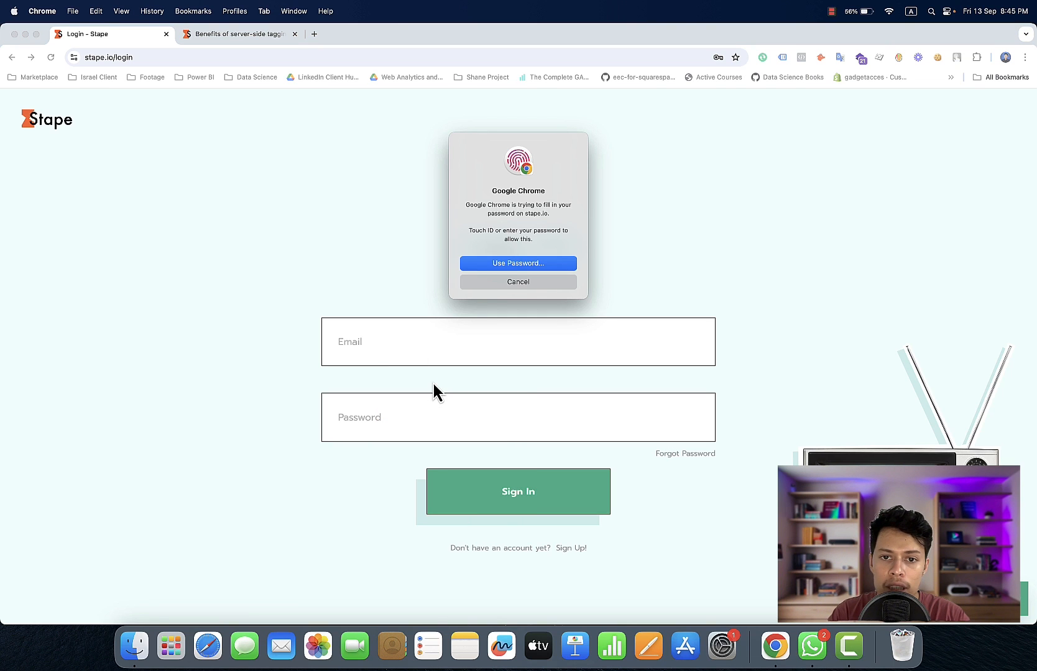
{"action": "left_click", "coordinate": [504, 268]}
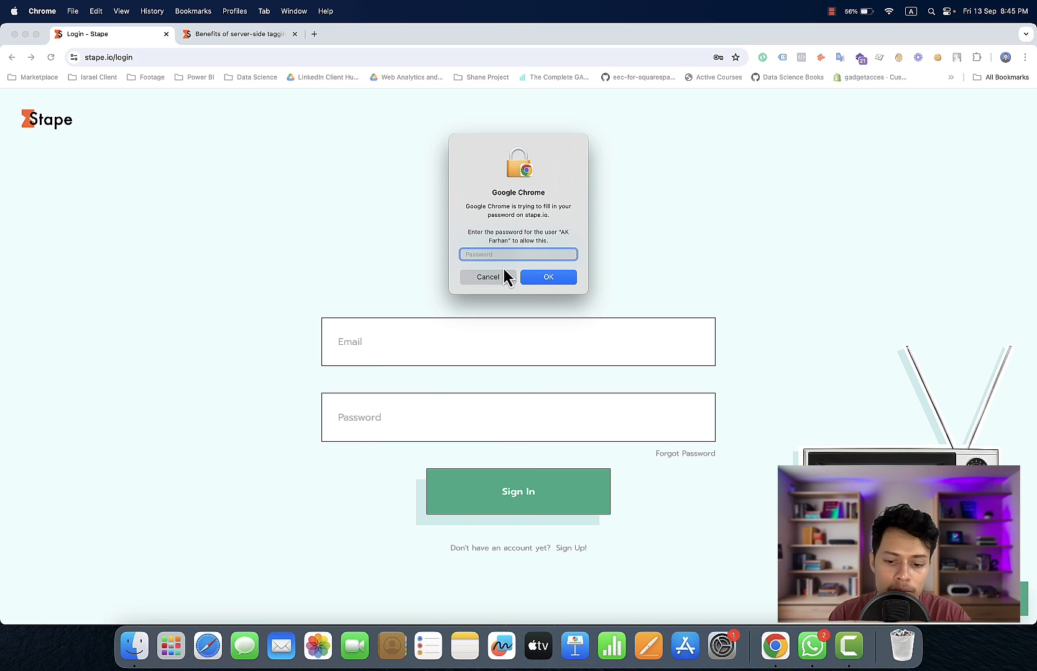
{"action": "type", "text": "•••••••"}
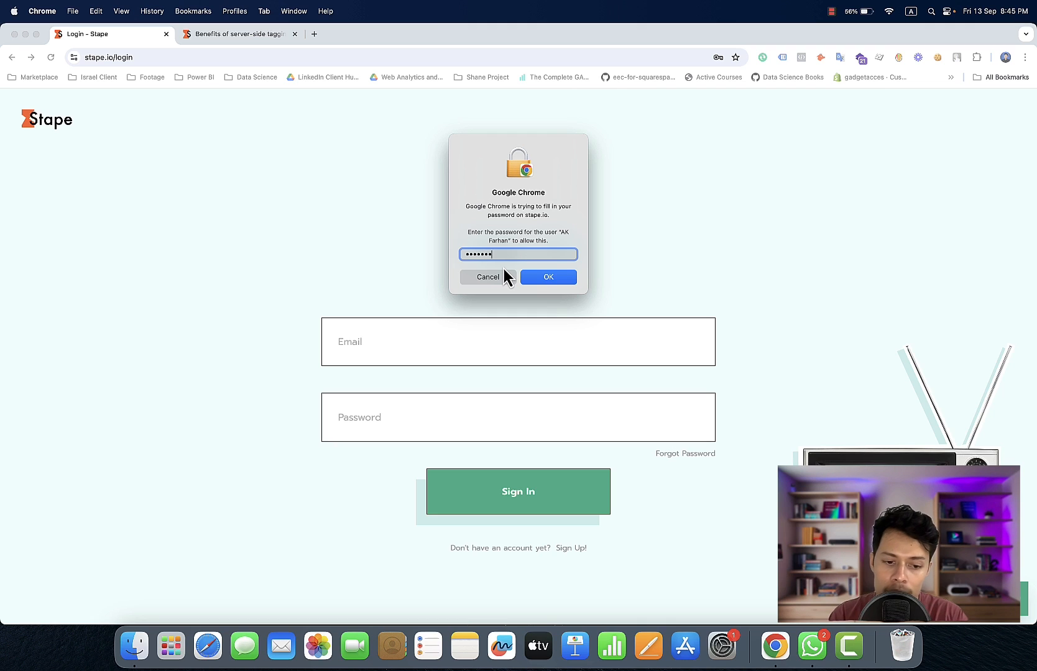
{"action": "key", "text": "Return"}
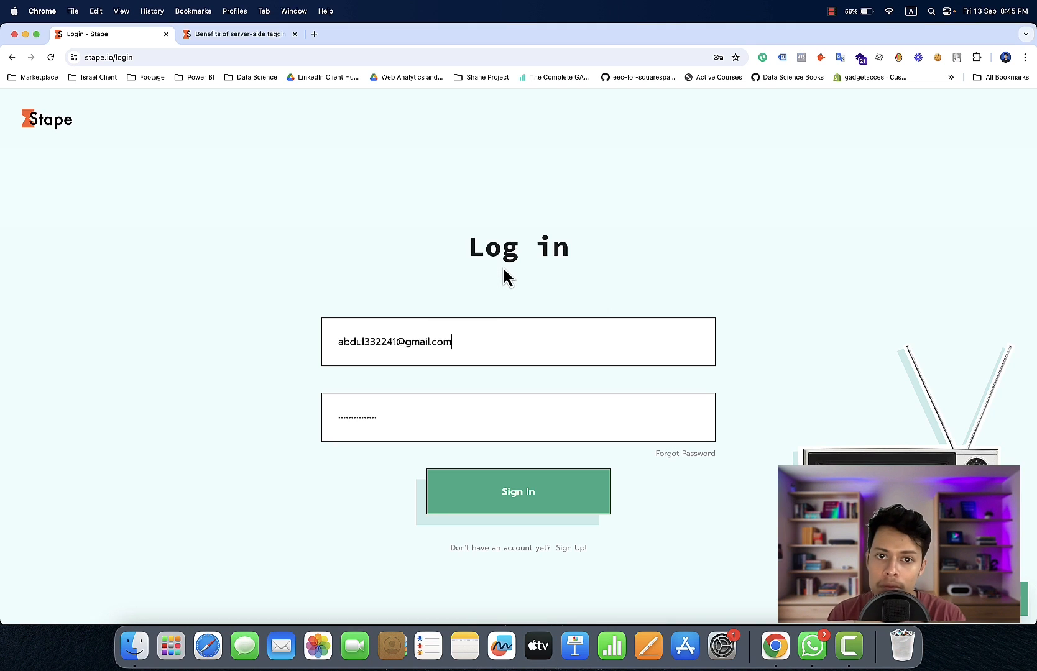
{"action": "left_click", "coordinate": [467, 494]}
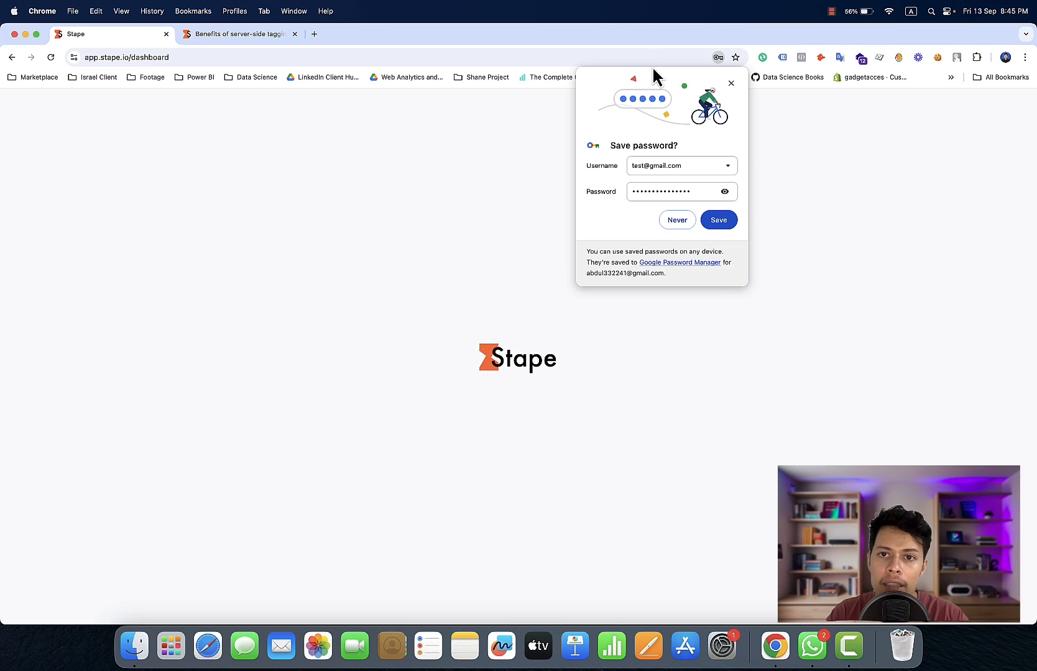
{"action": "left_click", "coordinate": [731, 84]}
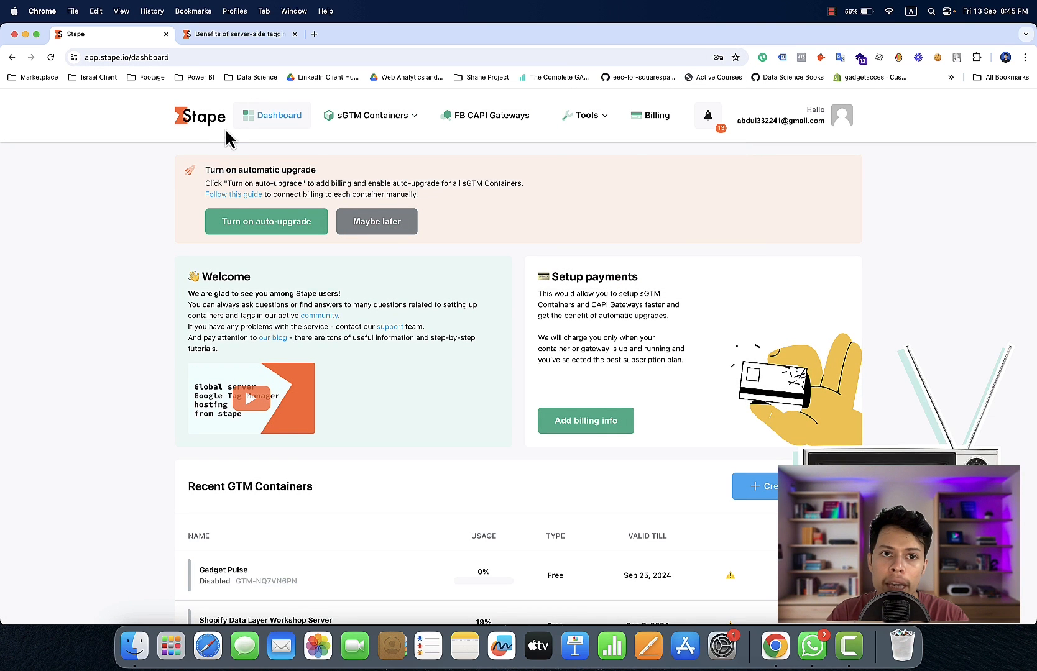
Open Google Tag Manager (tagmanager.google.com) in a new browser tab
{"action": "left_click", "coordinate": [314, 34]}
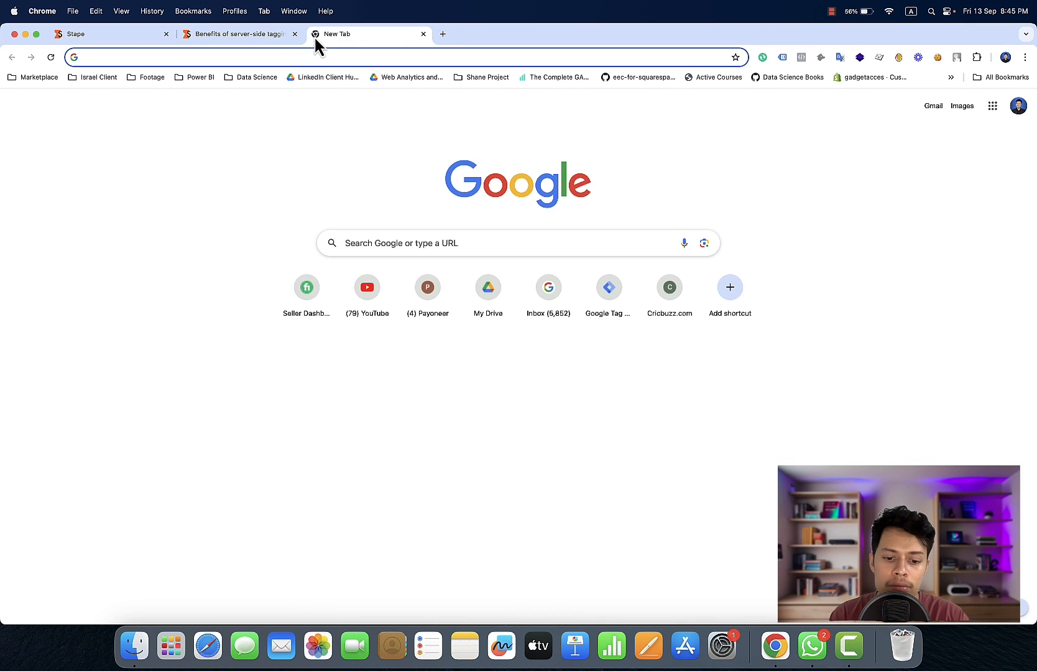
{"action": "type", "text": "tag"}
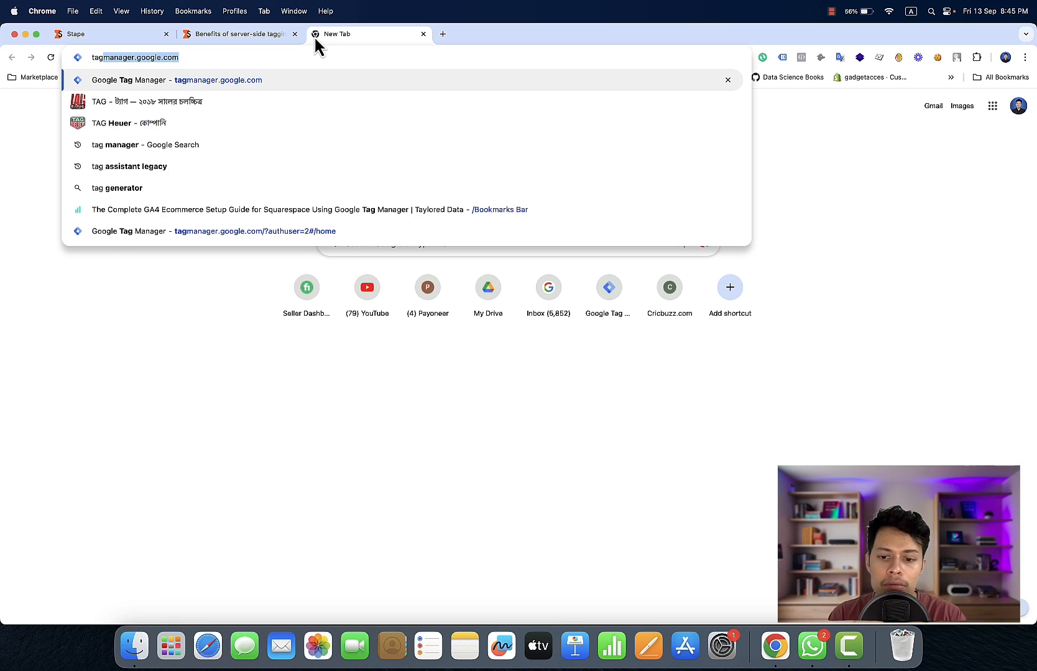
{"action": "key", "text": "Return"}
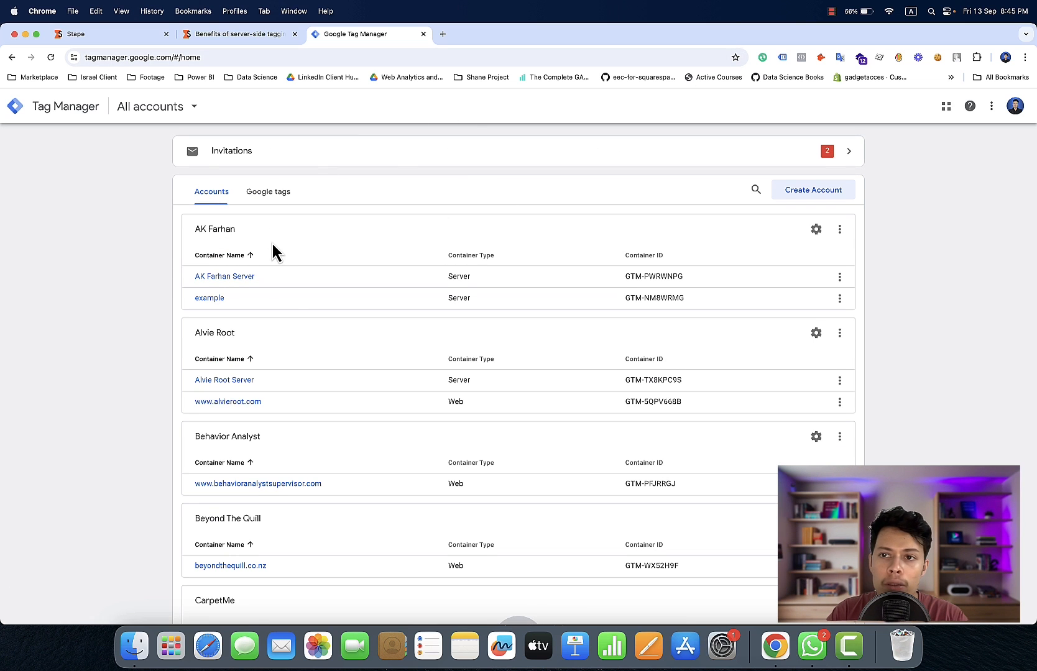
Look through the existing accounts and their web and server containers in the Tag Manager account list
{"action": "left_click_drag", "start_coordinate": [272, 244], "coordinate": [417, 2]}
{"action": "left_click_drag", "start_coordinate": [132, 323], "coordinate": [169, 228]}
{"action": "right_click", "coordinate": [149, 281]}
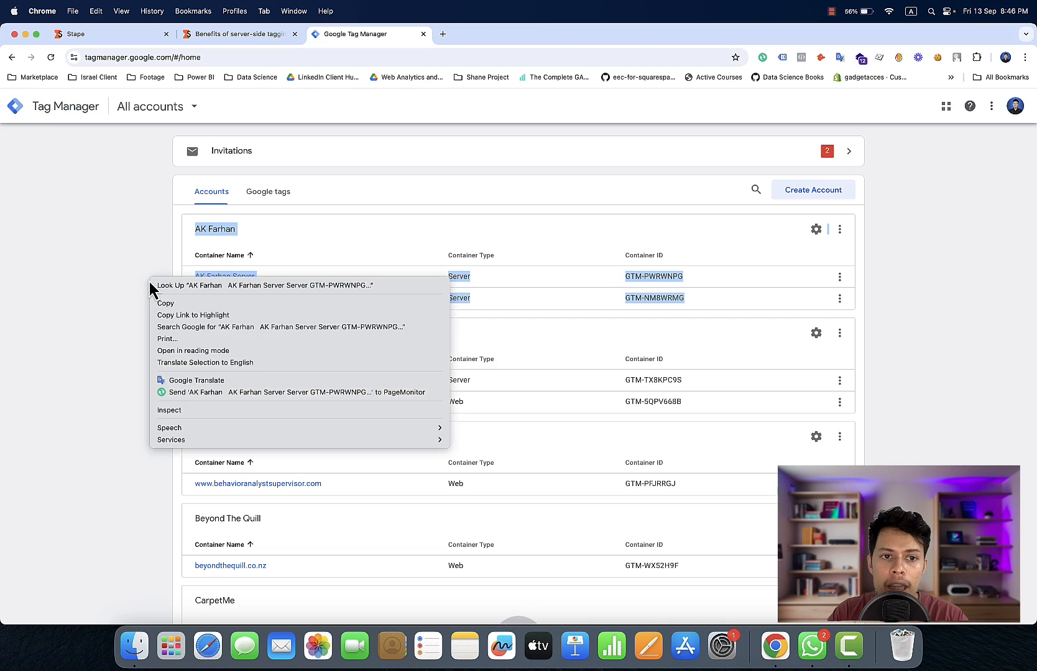
{"action": "left_click", "coordinate": [143, 279]}
{"action": "left_click", "coordinate": [120, 263]}
{"action": "scroll", "coordinate": [122, 267], "scroll_direction": "down", "scroll_amount": 2}
{"action": "scroll", "coordinate": [122, 268], "scroll_direction": "down", "scroll_amount": 20}
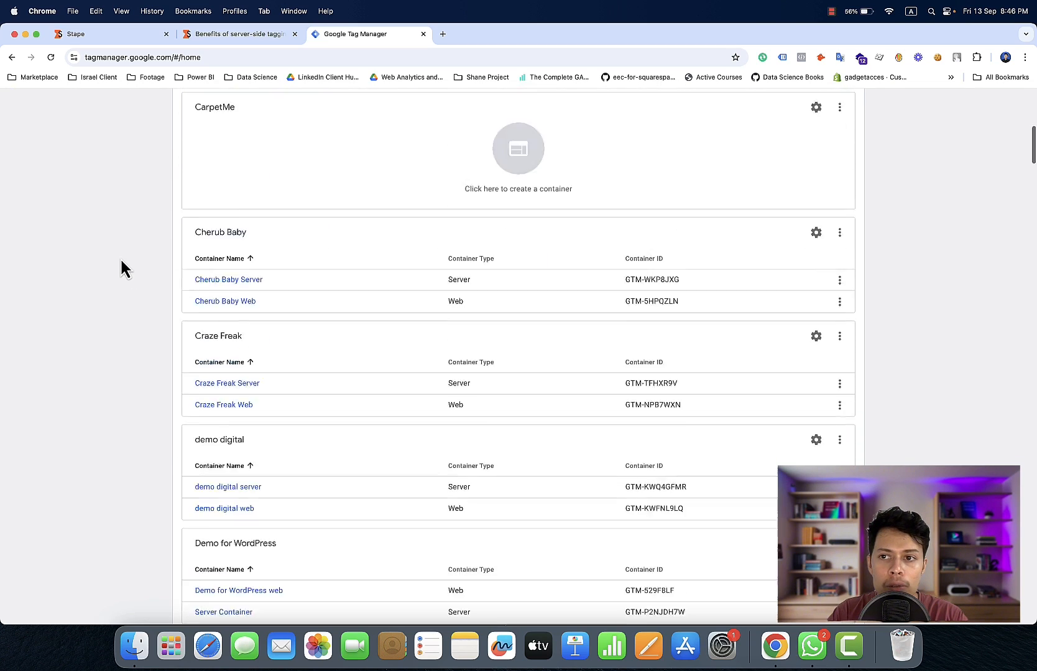
{"action": "scroll", "coordinate": [122, 268], "scroll_direction": "up", "scroll_amount": 20}
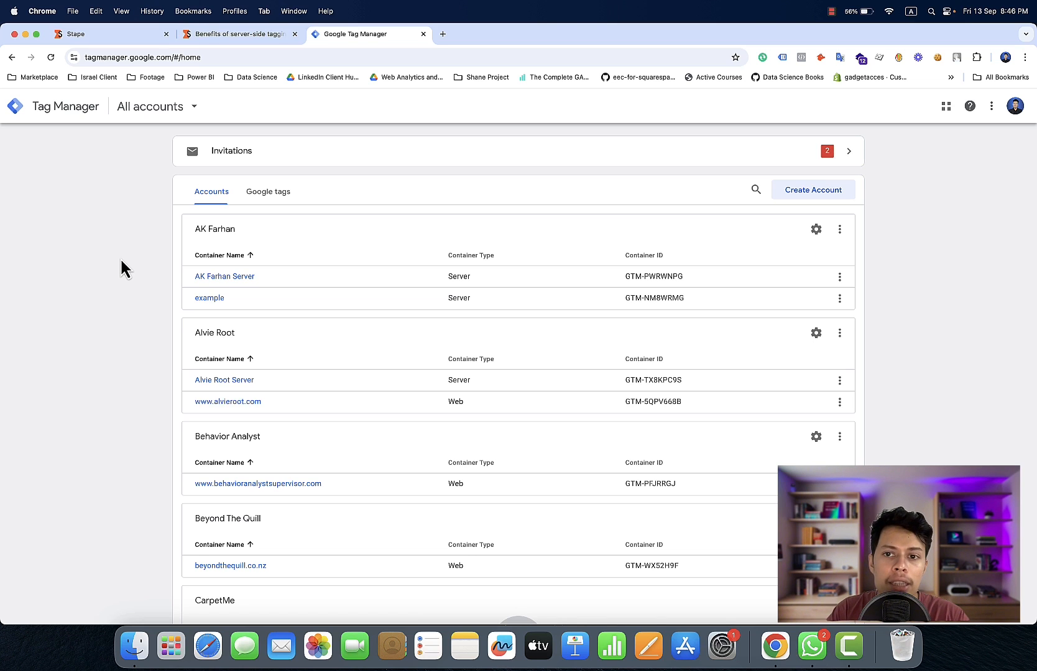
Start a new Tag Manager account named "Youtube Content" and select Web as the container's target platform
{"action": "left_click", "coordinate": [807, 194]}
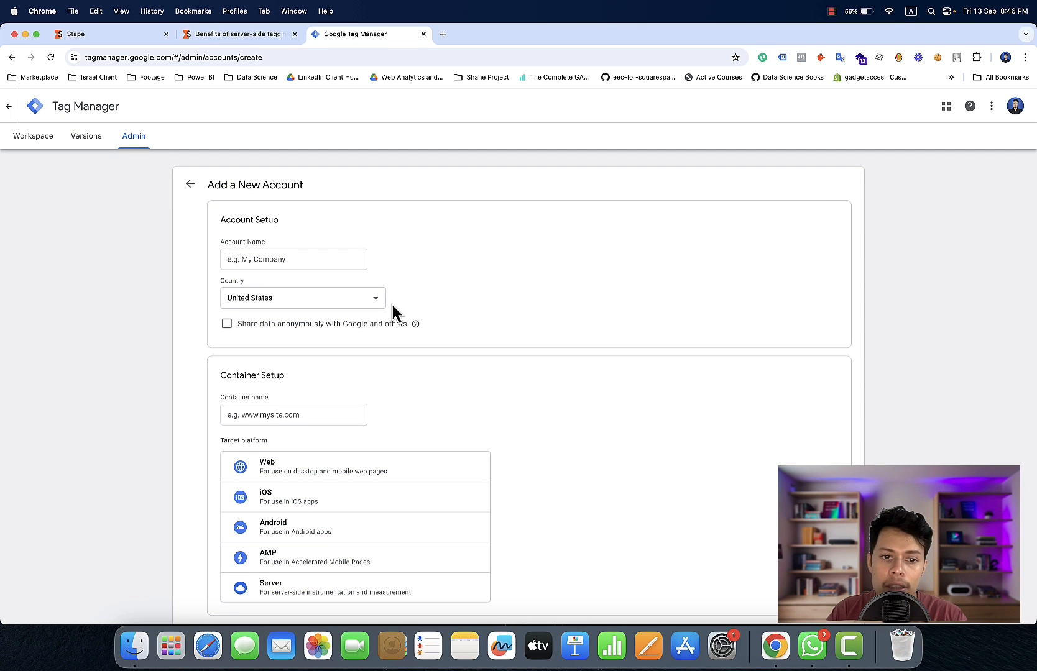
{"action": "scroll", "coordinate": [391, 309], "scroll_direction": "down", "scroll_amount": 1}
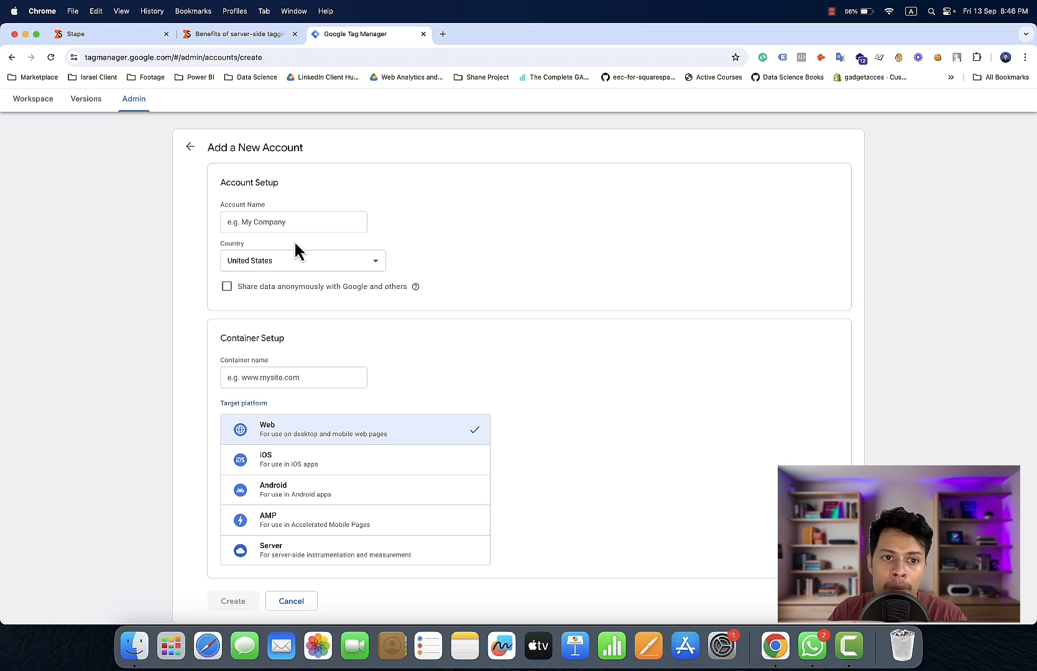
{"action": "left_click", "coordinate": [310, 222]}
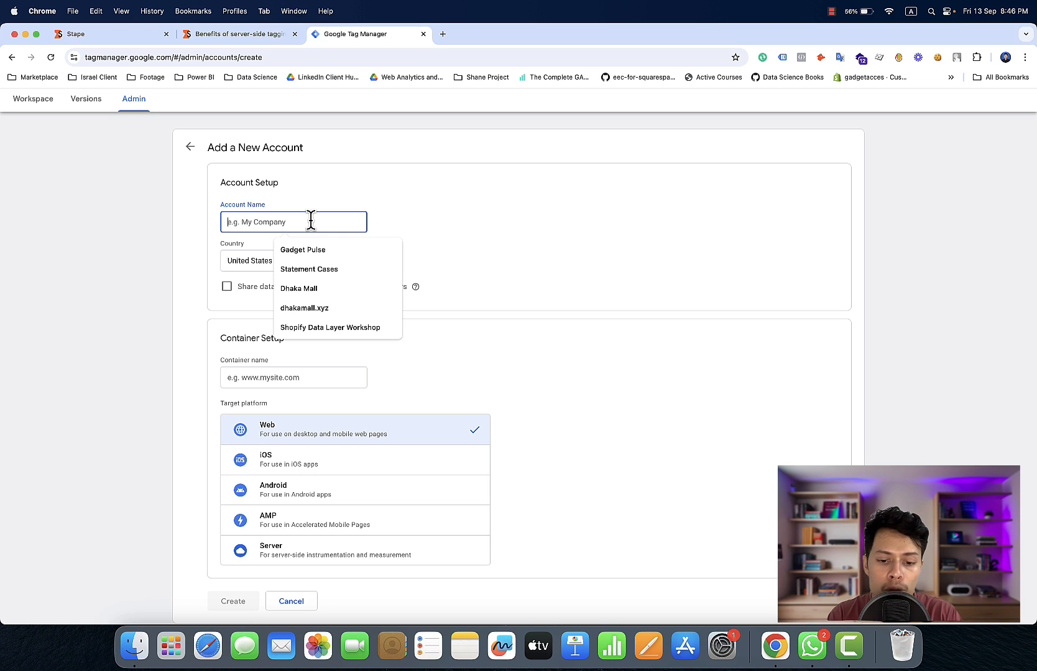
{"action": "type", "text": "Y"}
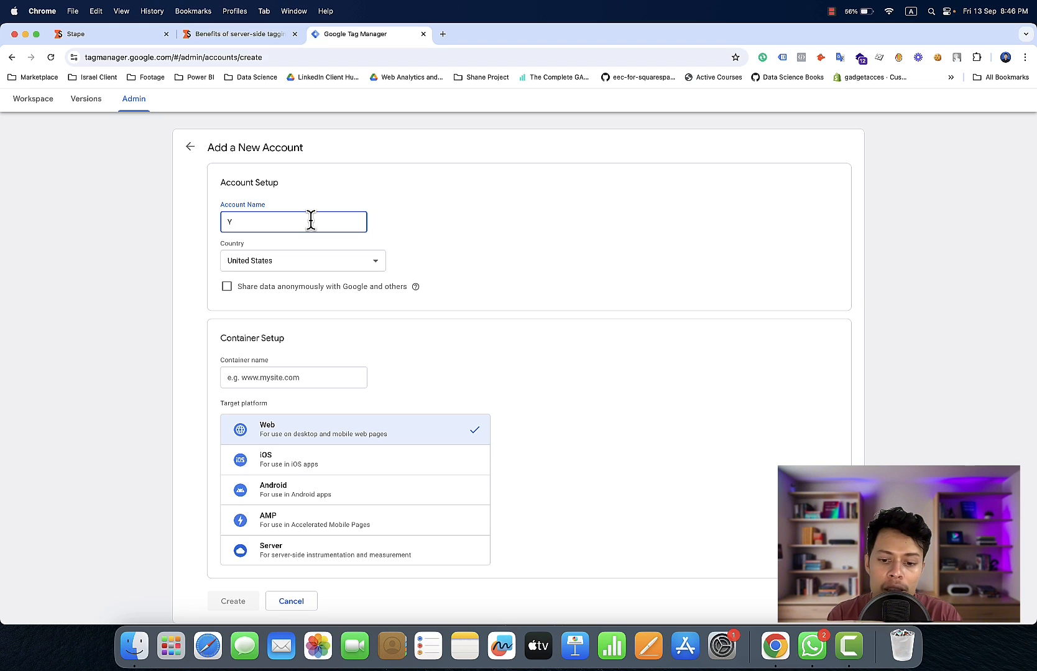
{"action": "type", "text": "ou"}
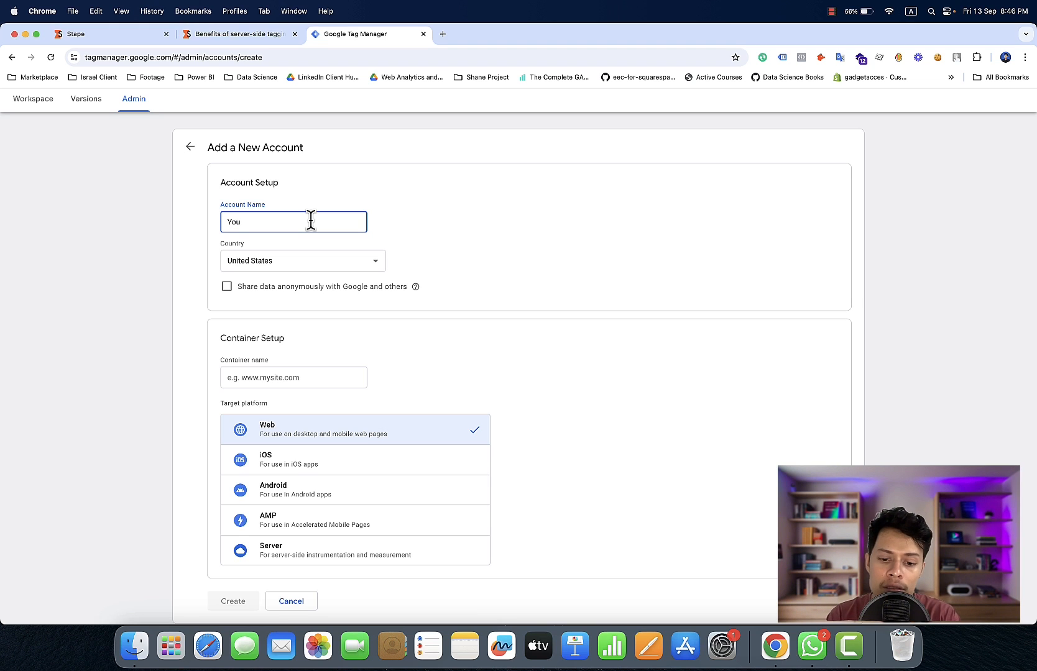
{"action": "type", "text": "tube"}
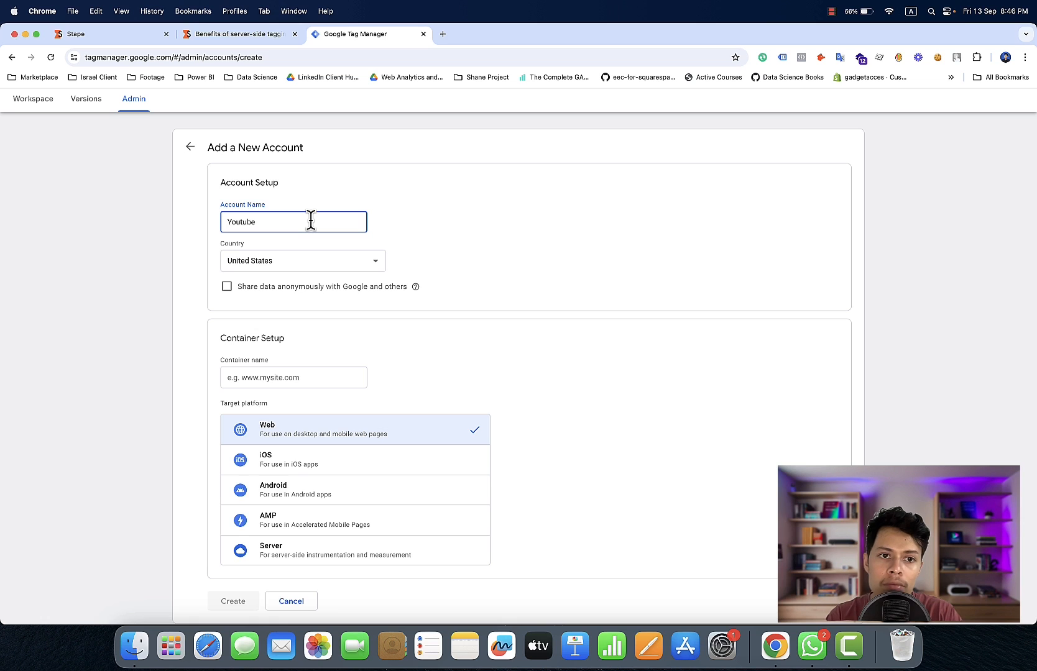
{"action": "type", "text": " V"}
{"action": "key", "text": "BackSpace"}
{"action": "type", "text": "C"}
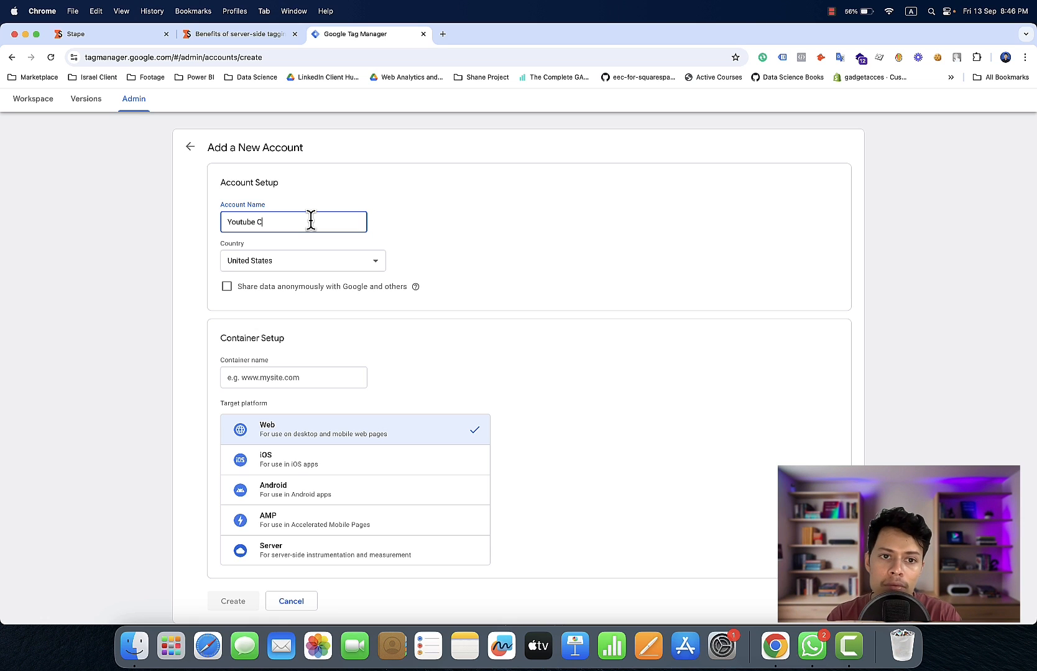
{"action": "type", "text": "ontent"}
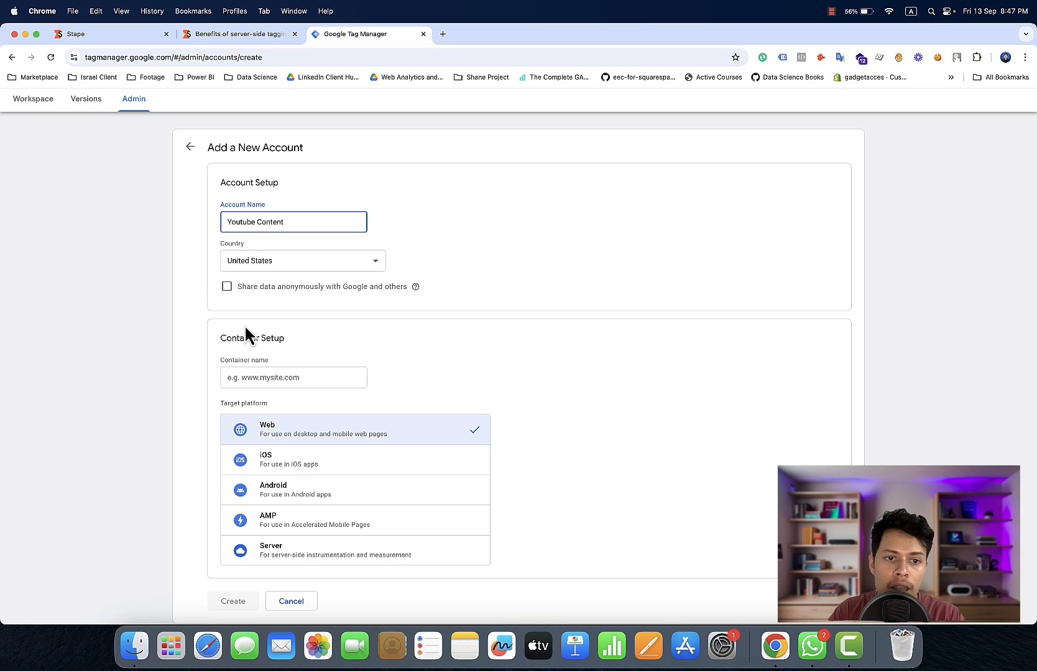
Name the new account's container "Youtube Content web"
{"action": "left_click", "coordinate": [267, 376]}
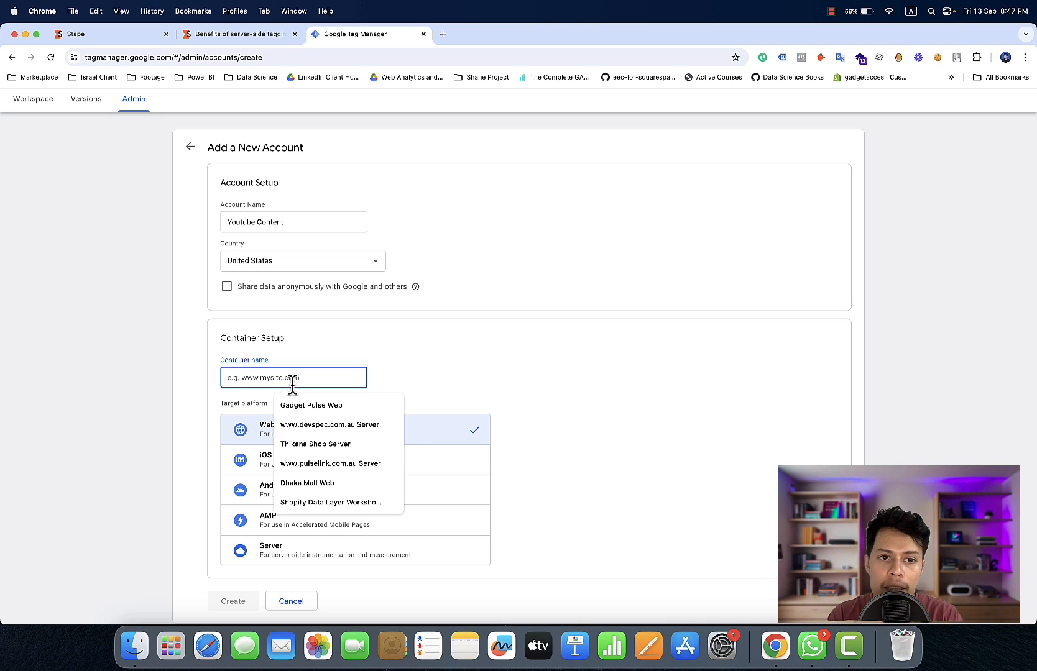
{"action": "type", "text": "Y"}
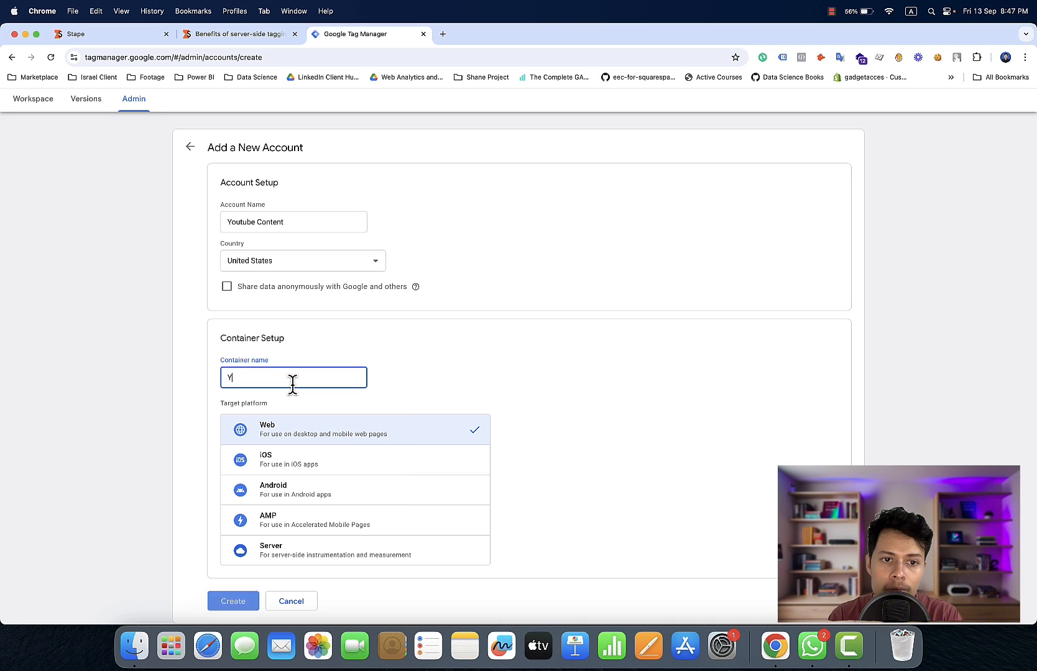
{"action": "type", "text": "outube"}
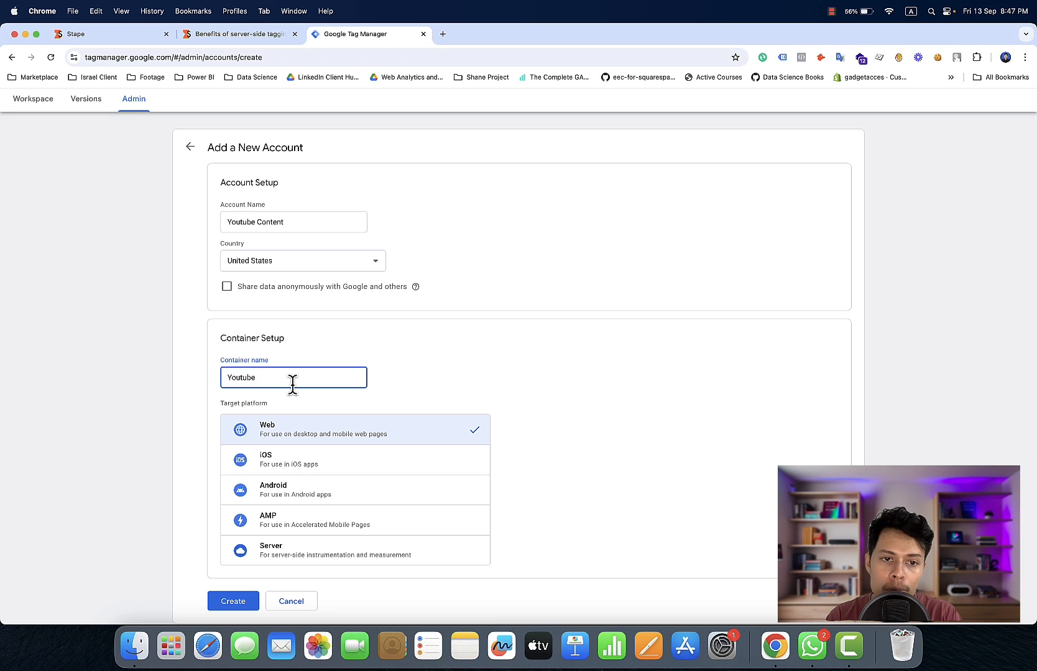
{"action": "type", "text": " Content"}
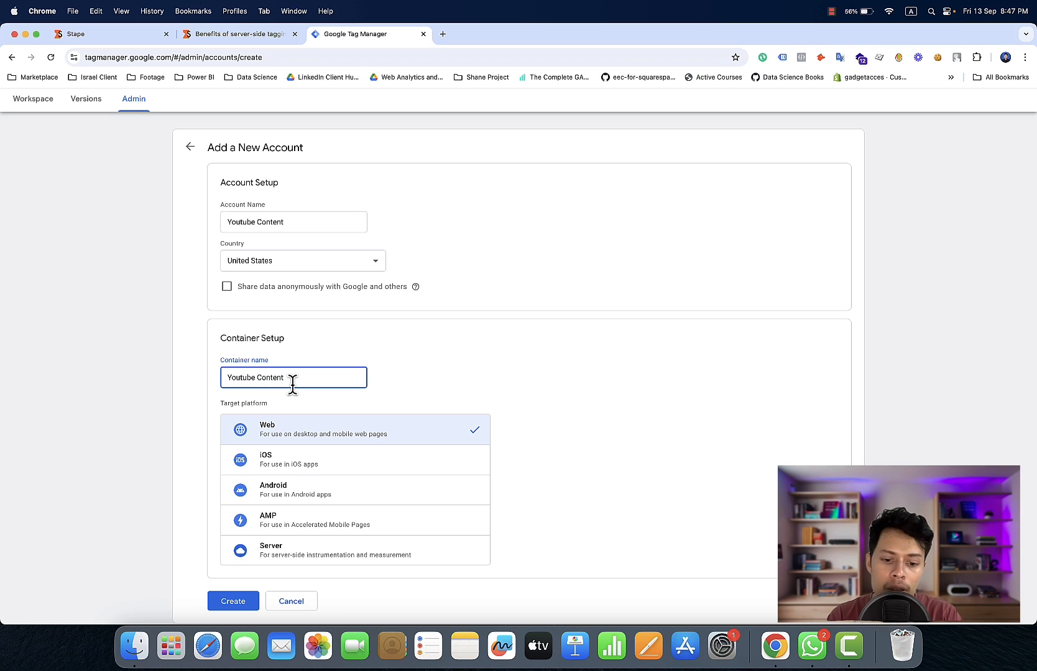
{"action": "type", "text": " w"}
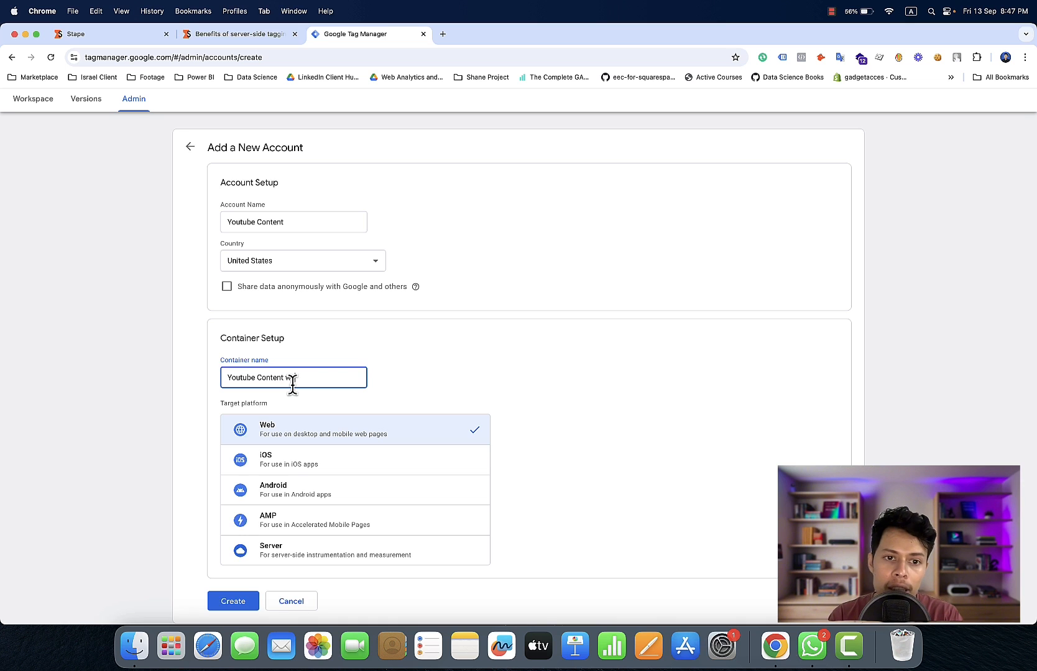
{"action": "type", "text": "eb"}
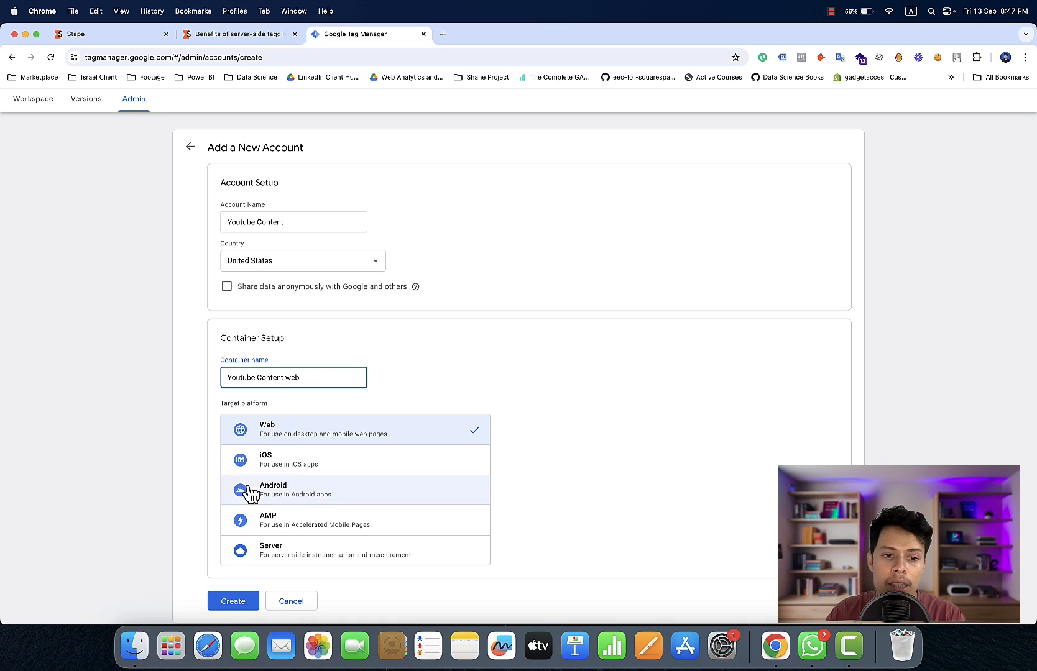
Create the account and container, accepting the Terms of Service and GDPR Data Processing Terms, and dismiss the installation code dialog
{"action": "left_click", "coordinate": [227, 603]}
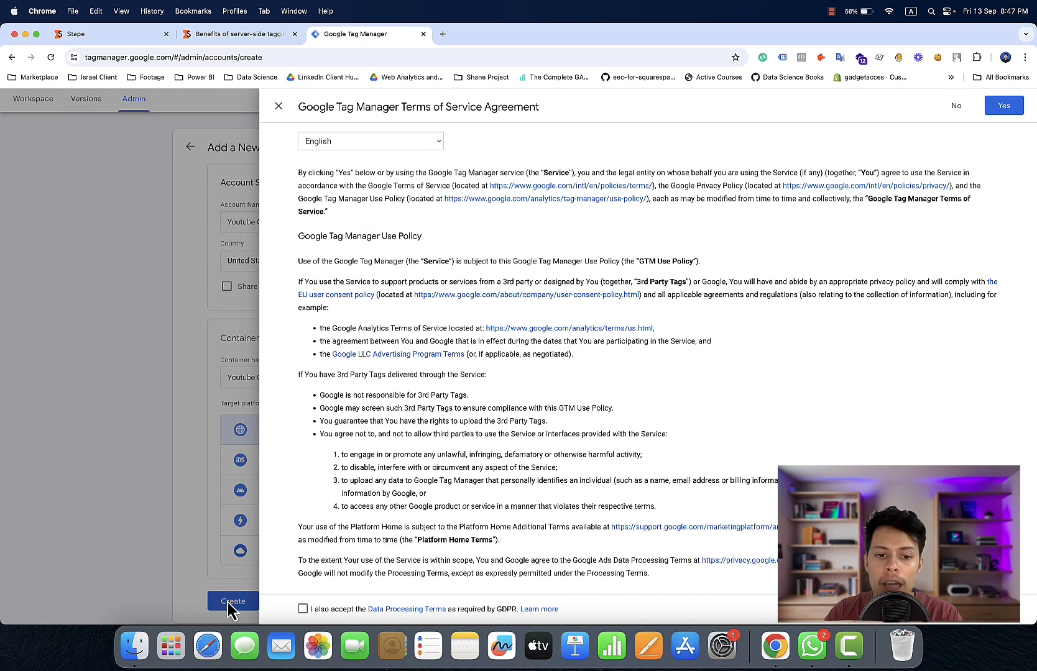
{"action": "left_click", "coordinate": [302, 609]}
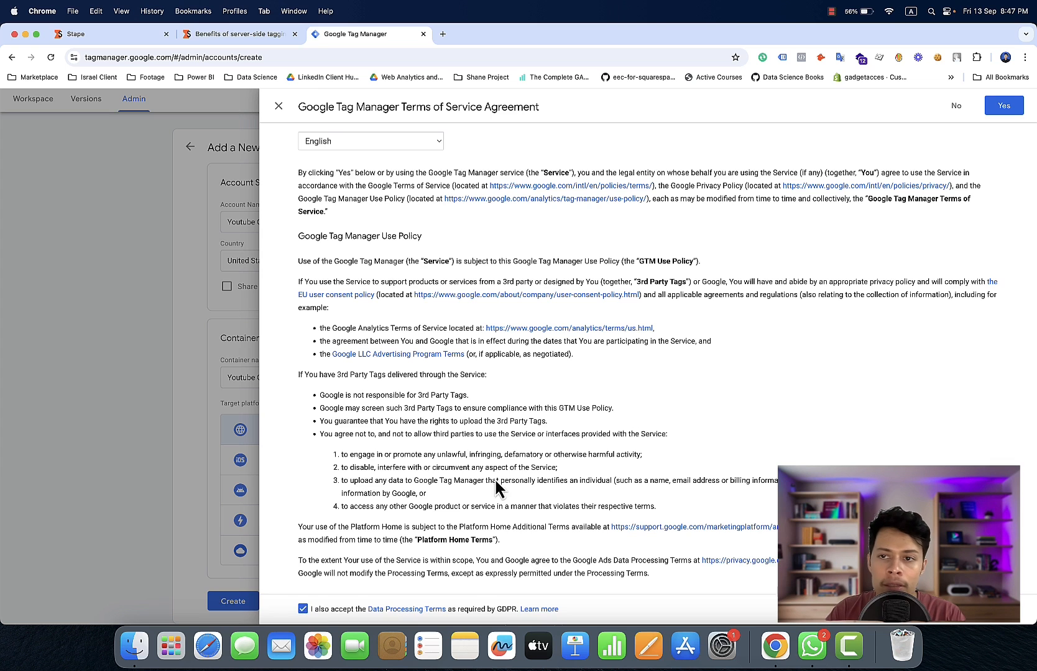
{"action": "left_click", "coordinate": [1010, 106]}
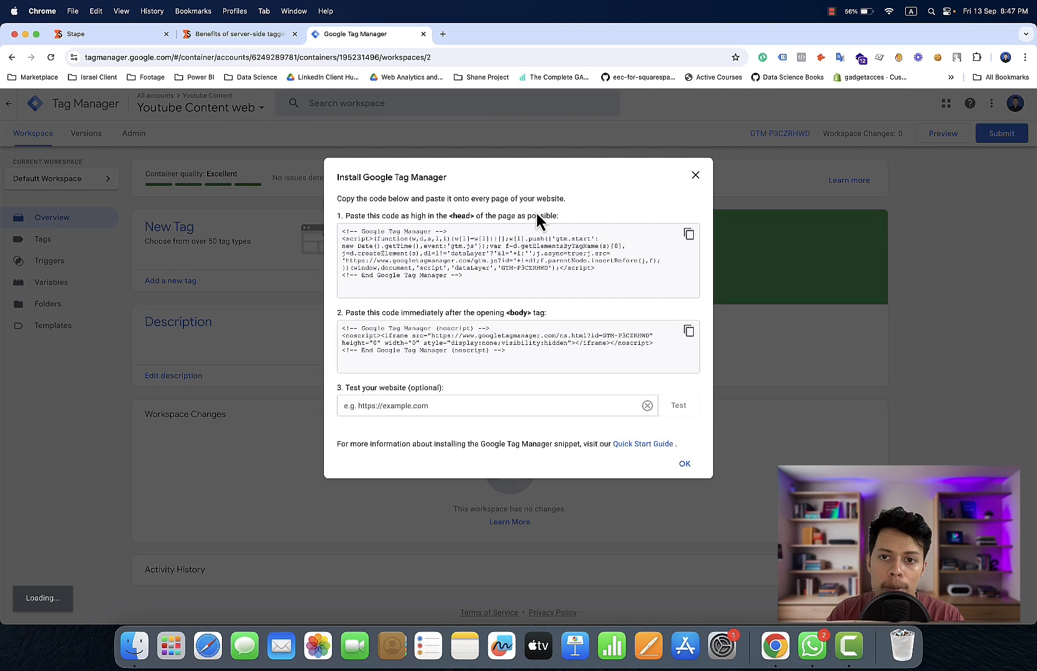
{"action": "left_click", "coordinate": [695, 176]}
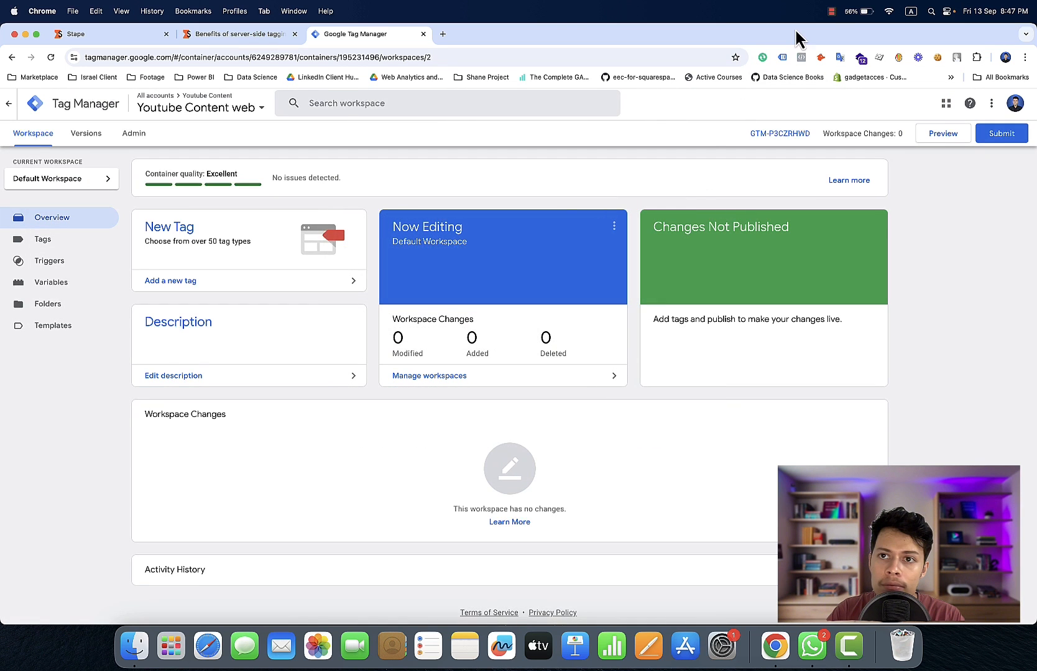
{"action": "left_click", "coordinate": [831, 12]}
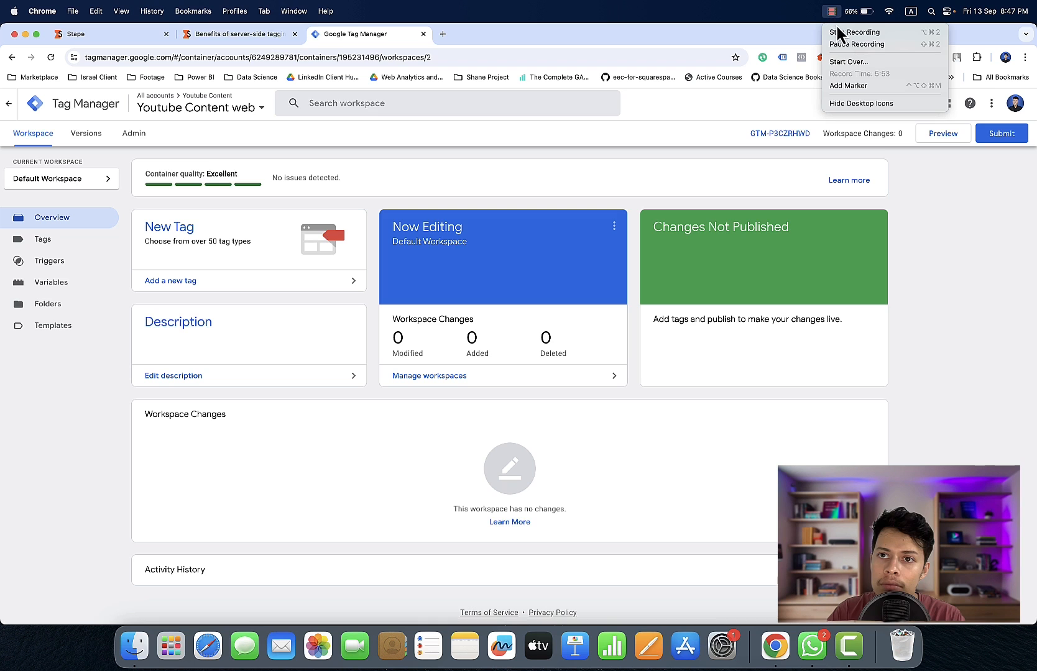
{"action": "left_click", "coordinate": [837, 45]}
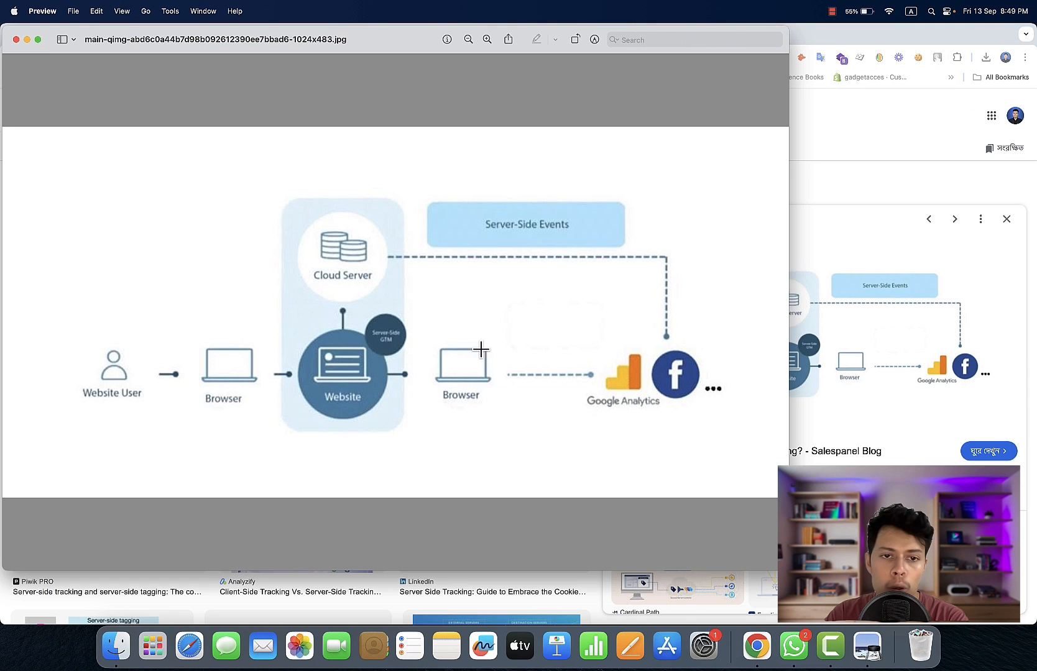
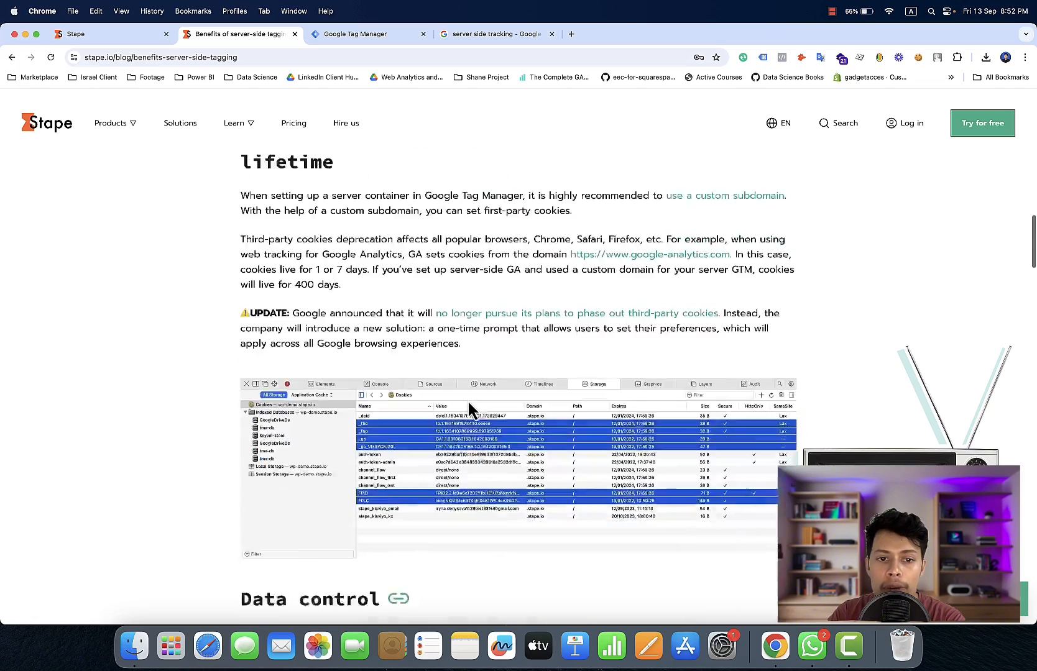
Read the server-side tagging article's benefits from data control through improved website page load time
{"action": "scroll", "coordinate": [468, 410], "scroll_direction": "down", "scroll_amount": 1}
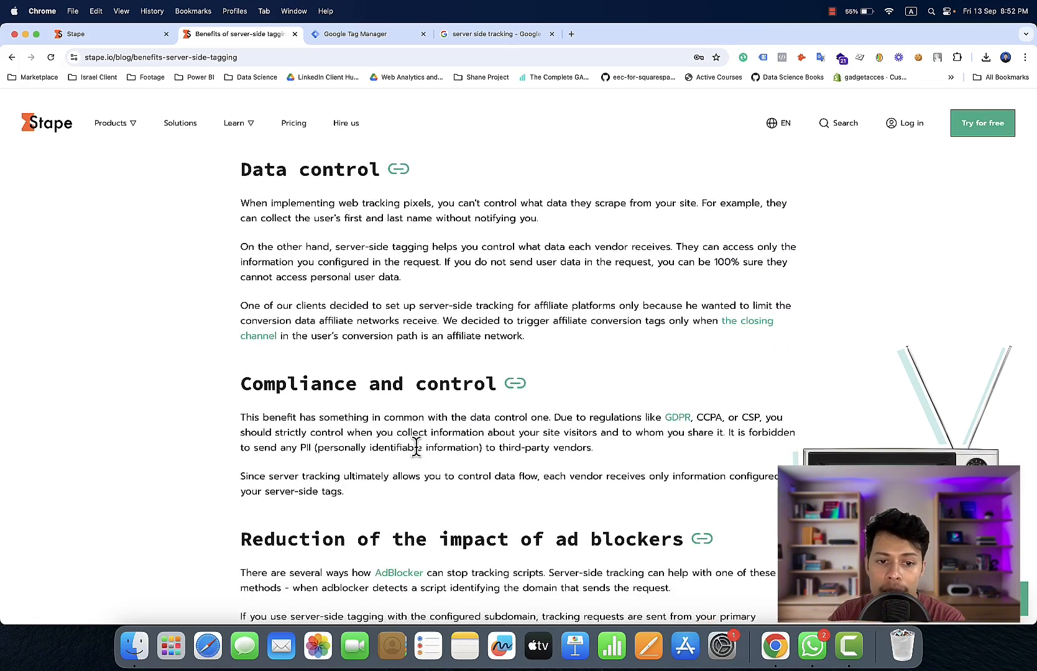
{"action": "scroll", "coordinate": [416, 446], "scroll_direction": "down", "scroll_amount": 4}
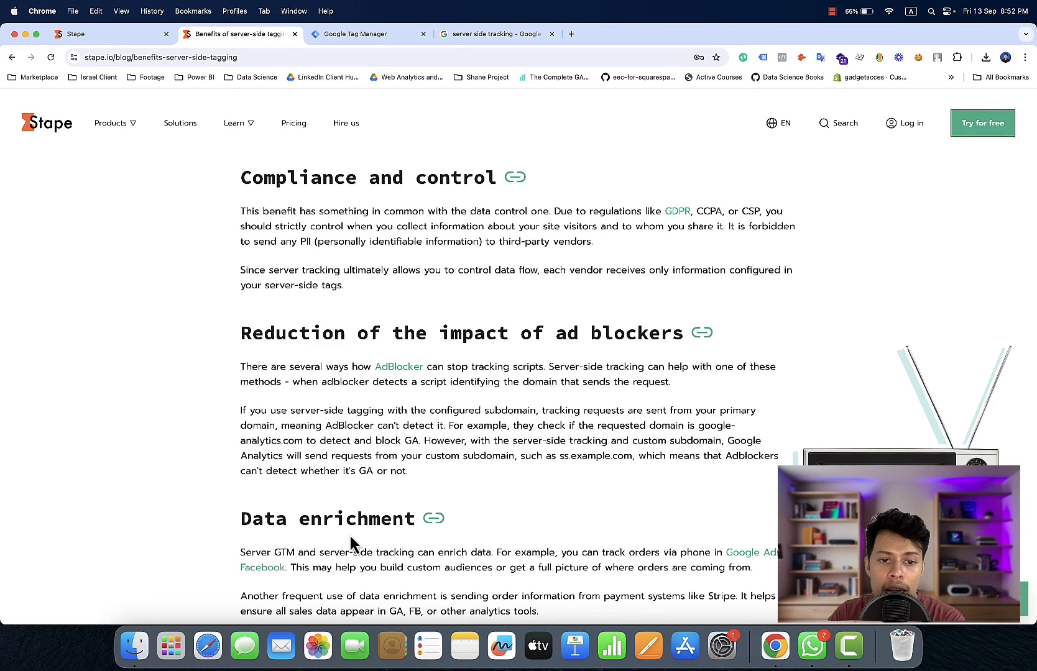
{"action": "scroll", "coordinate": [352, 539], "scroll_direction": "down", "scroll_amount": 8}
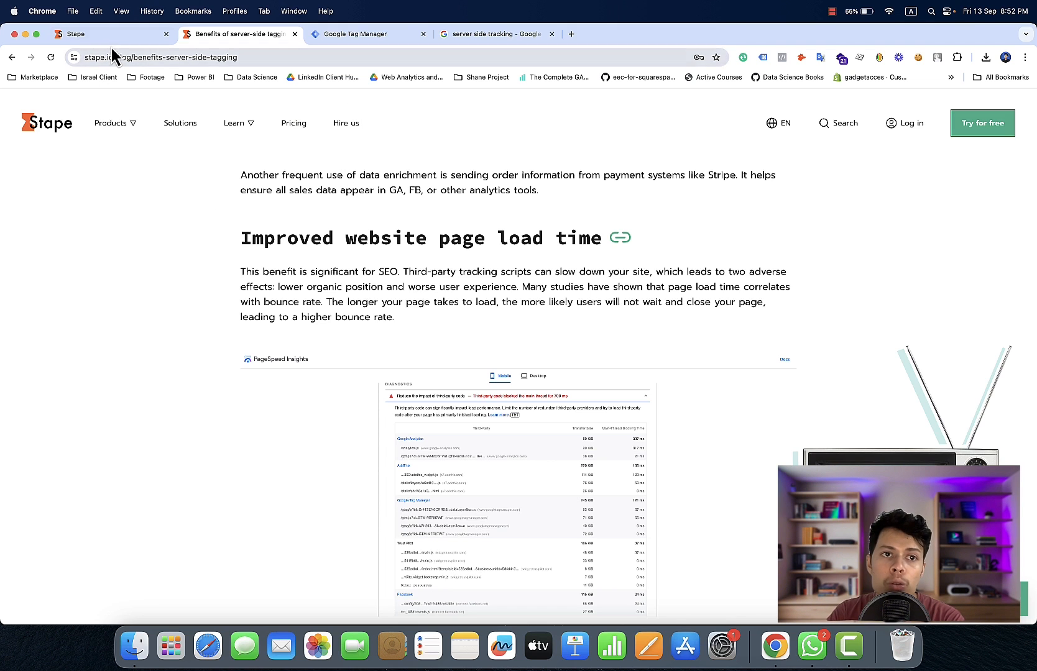
Switch to Google Tag Manager and view the web container's installation code snippets
{"action": "left_click", "coordinate": [347, 36]}
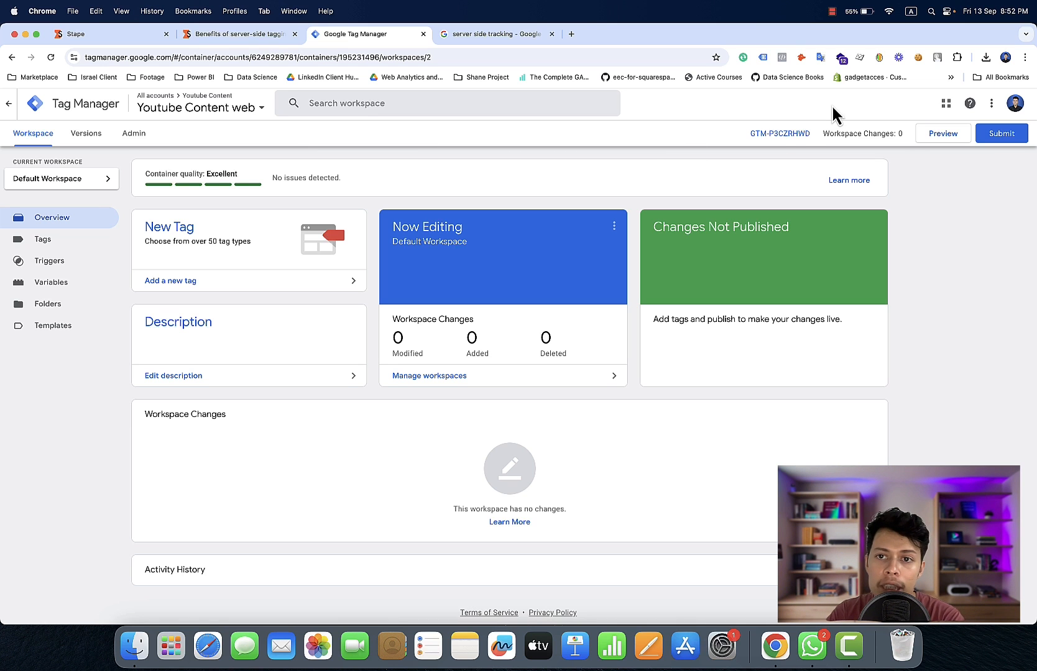
{"action": "left_click", "coordinate": [779, 134]}
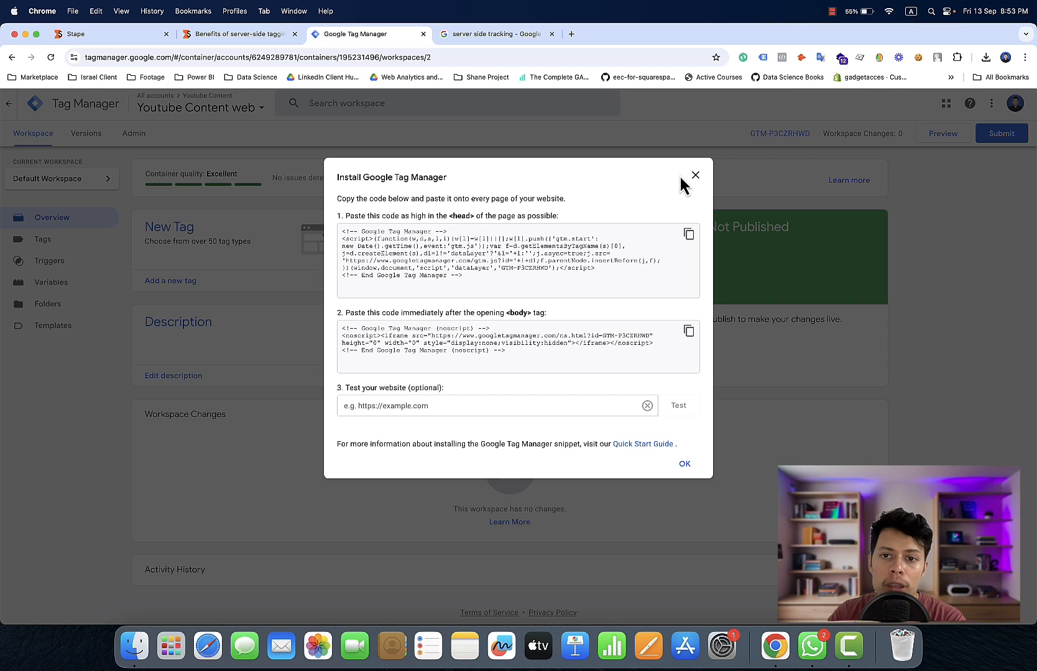
{"action": "left_click", "coordinate": [695, 175]}
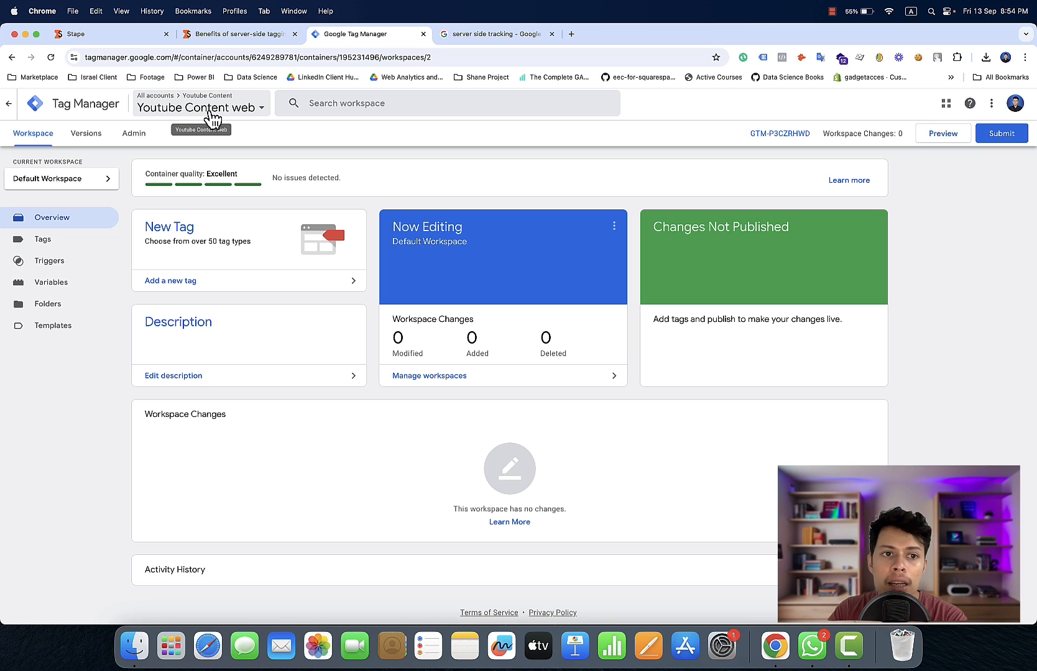
Start a new container in the Youtube Content account with Server as the target platform
{"action": "left_click", "coordinate": [134, 137]}
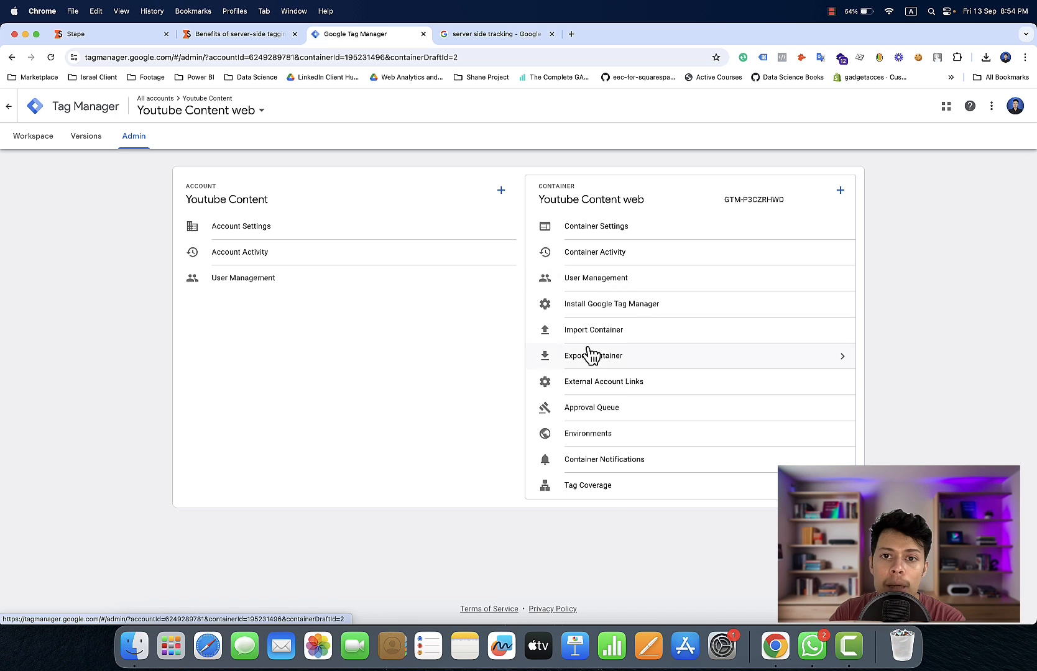
{"action": "left_click", "coordinate": [840, 190]}
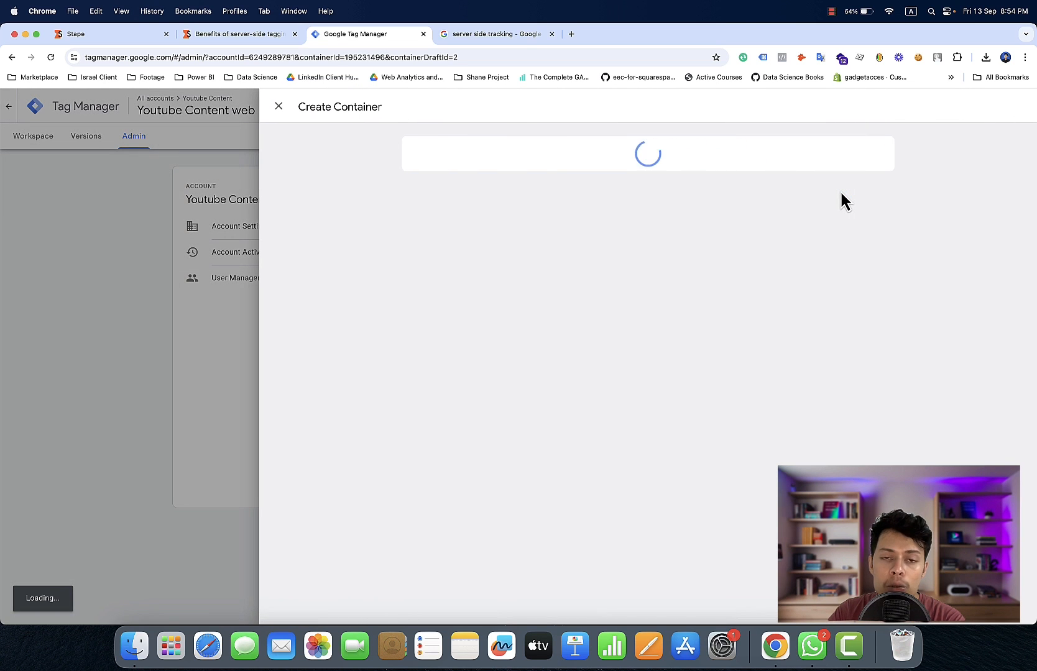
{"action": "left_click", "coordinate": [547, 383]}
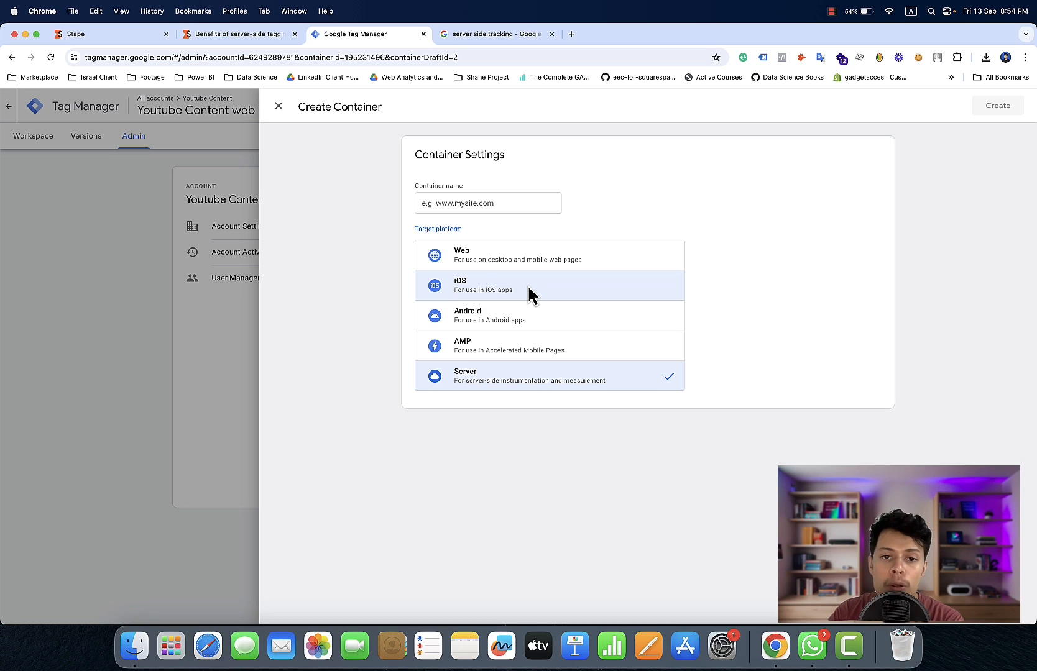
Create the server container under the name "Youtube Content Server" and dismiss the tagging server installation dialog
{"action": "left_click", "coordinate": [502, 206]}
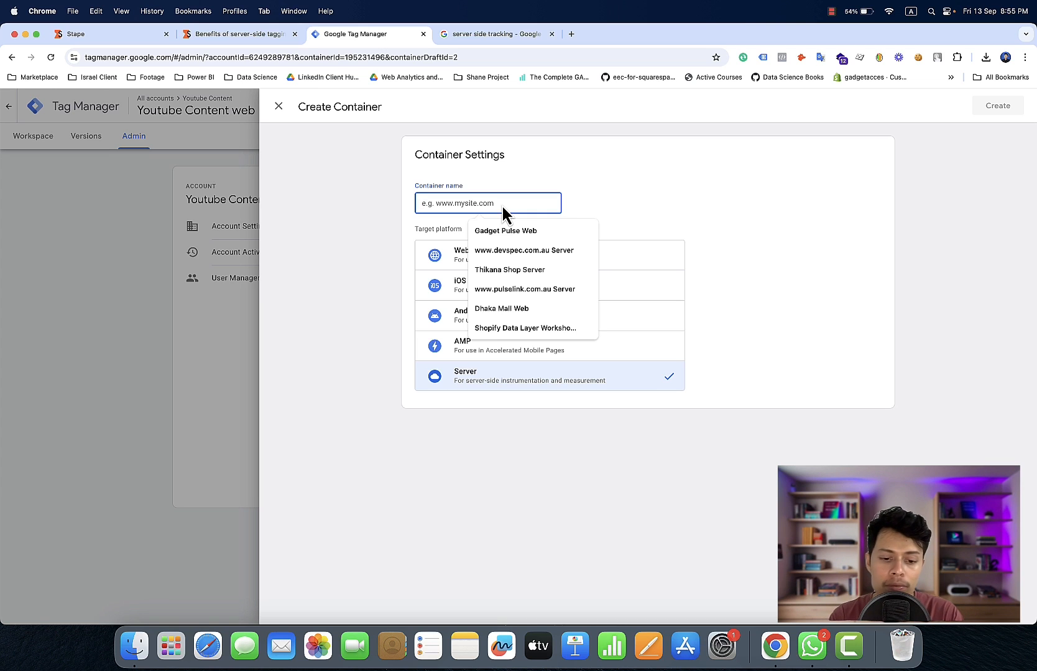
{"action": "type", "text": "Yi"}
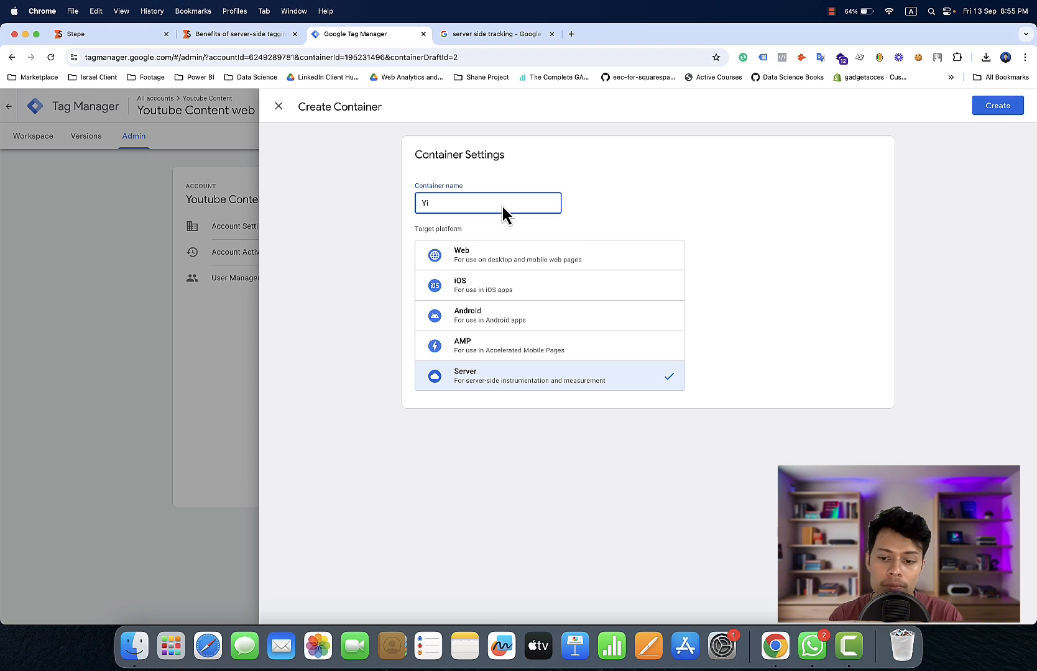
{"action": "key", "text": "BackSpace"}
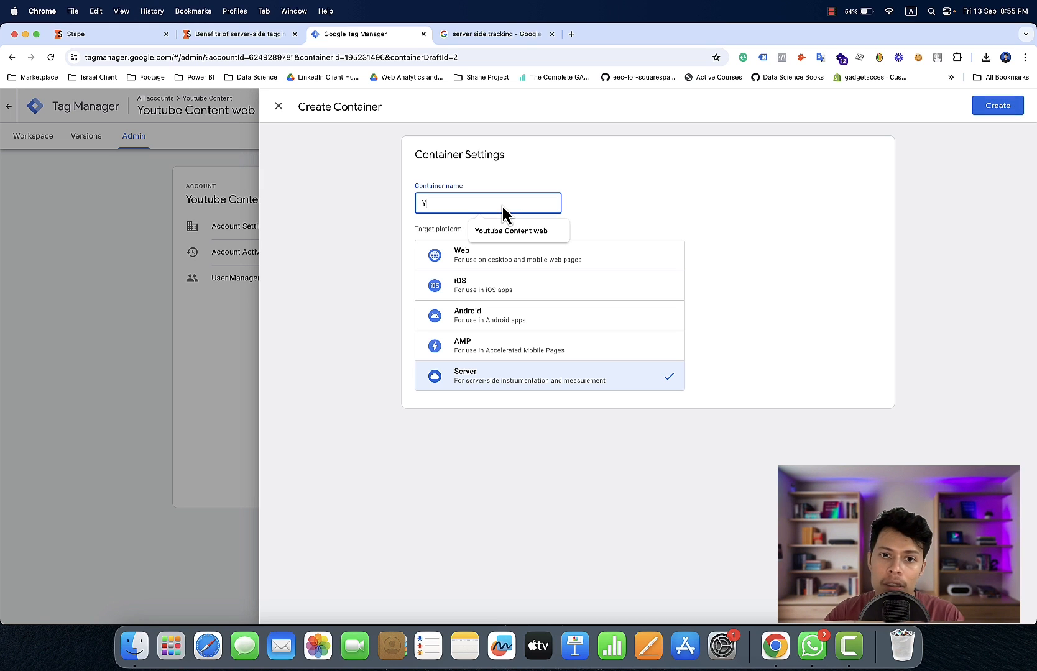
{"action": "left_click", "coordinate": [536, 232]}
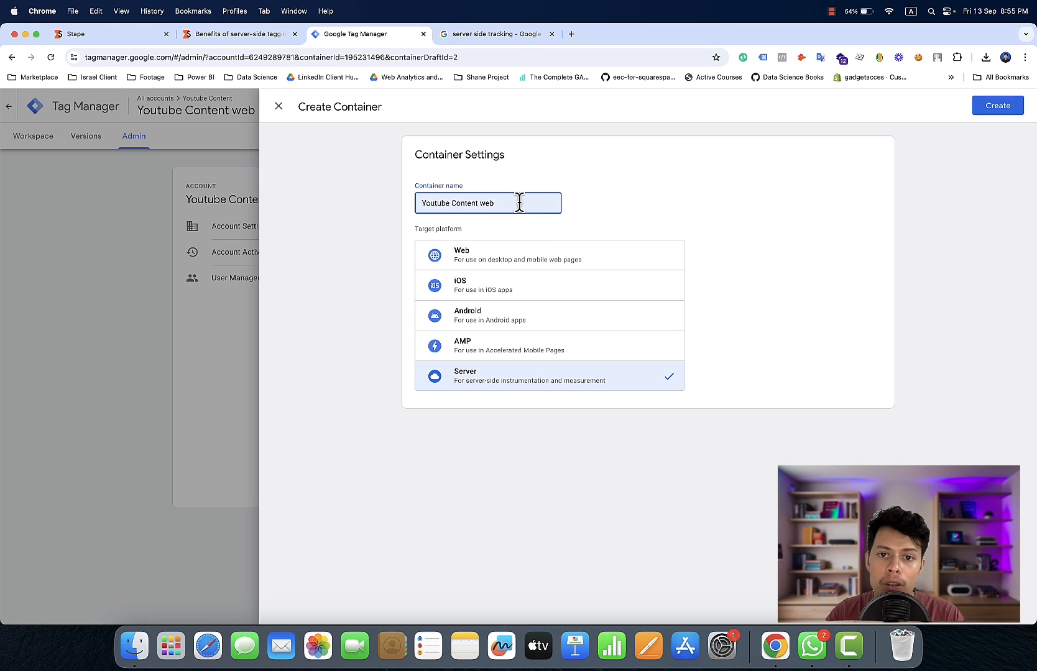
{"action": "key", "text": "BackSpace"}
{"action": "key", "text": "BackSpace"}
{"action": "key", "text": "BackSpace"}
{"action": "key", "text": "BackSpace"}
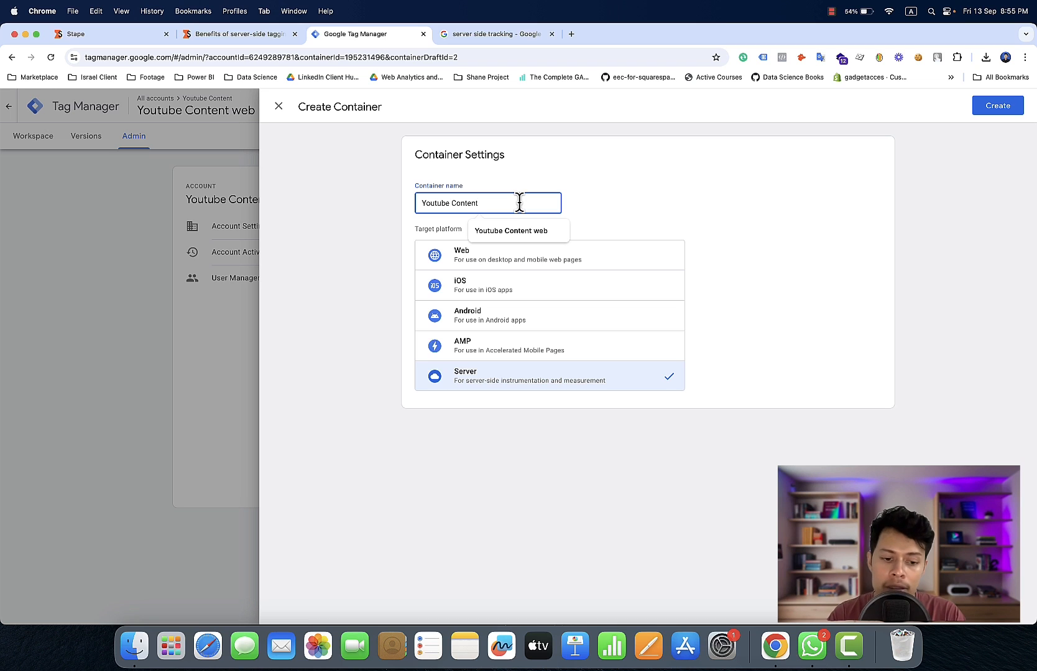
{"action": "type", "text": "Server"}
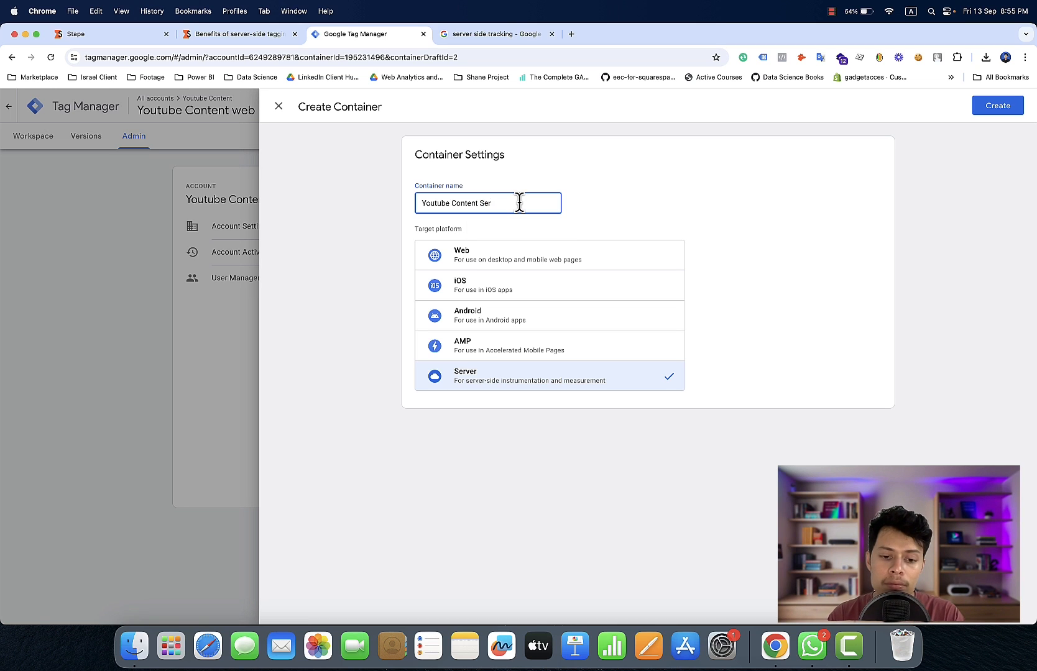
{"action": "left_click", "coordinate": [1005, 107]}
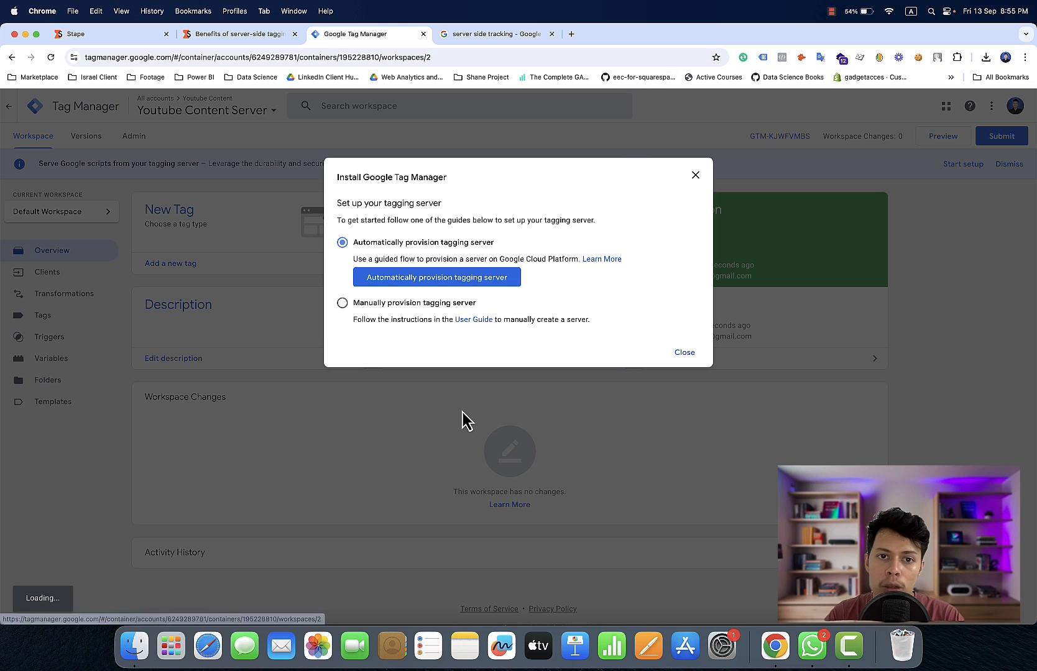
{"action": "left_click", "coordinate": [695, 174]}
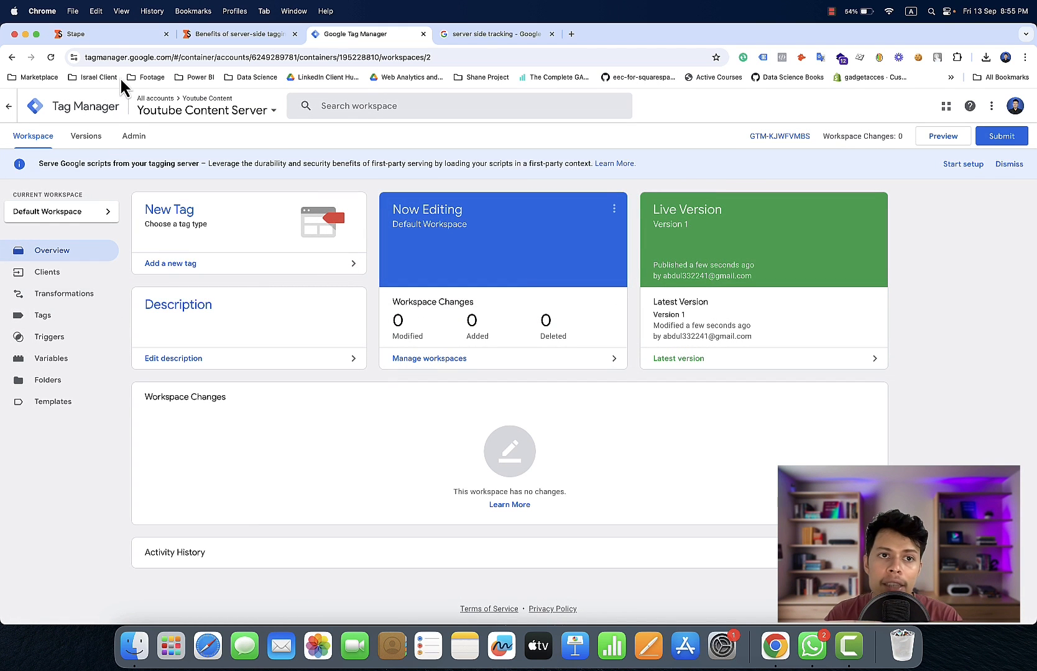
Switch to Stape and look through the dashboard's recent GTM containers and Conversion API gateways
{"action": "left_click", "coordinate": [121, 40]}
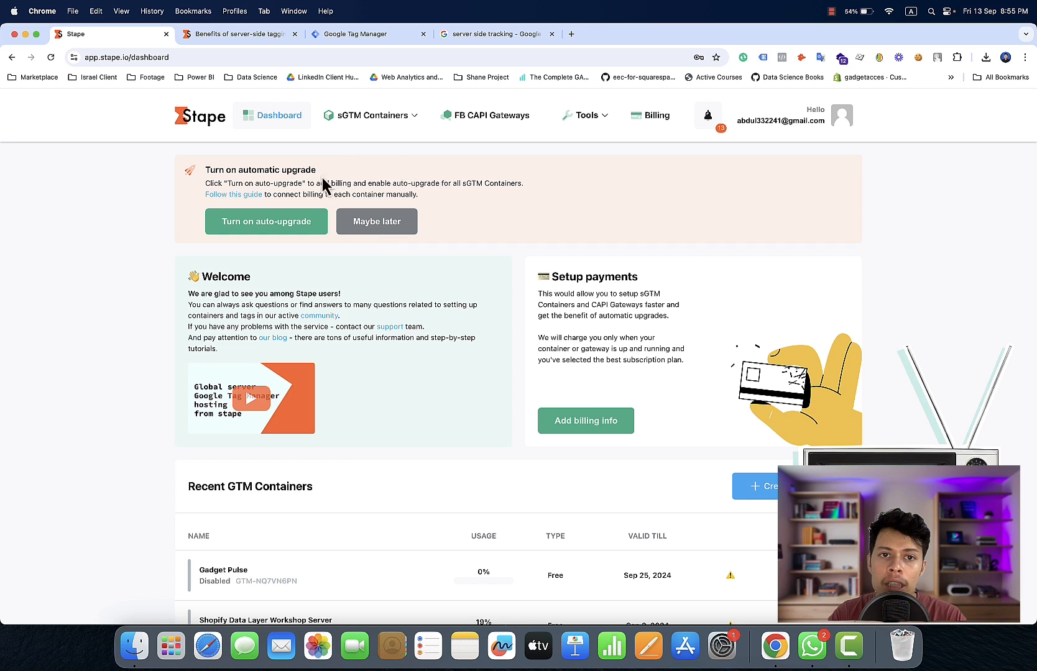
{"action": "scroll", "coordinate": [290, 442], "scroll_direction": "down", "scroll_amount": 2}
{"action": "scroll", "coordinate": [287, 438], "scroll_direction": "down", "scroll_amount": 3}
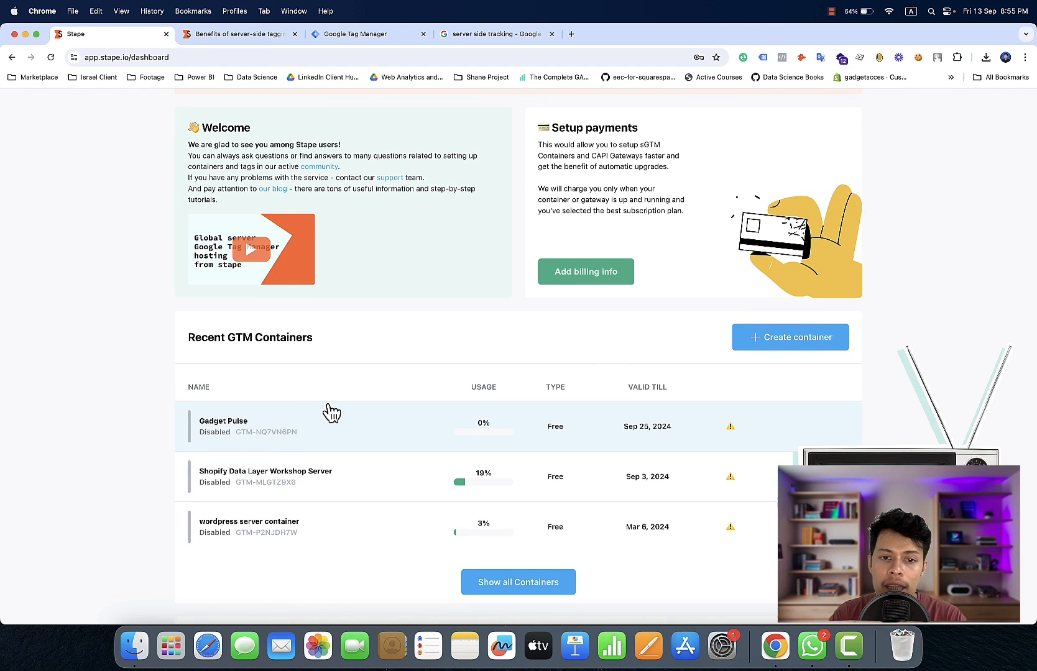
{"action": "scroll", "coordinate": [331, 412], "scroll_direction": "down", "scroll_amount": 5}
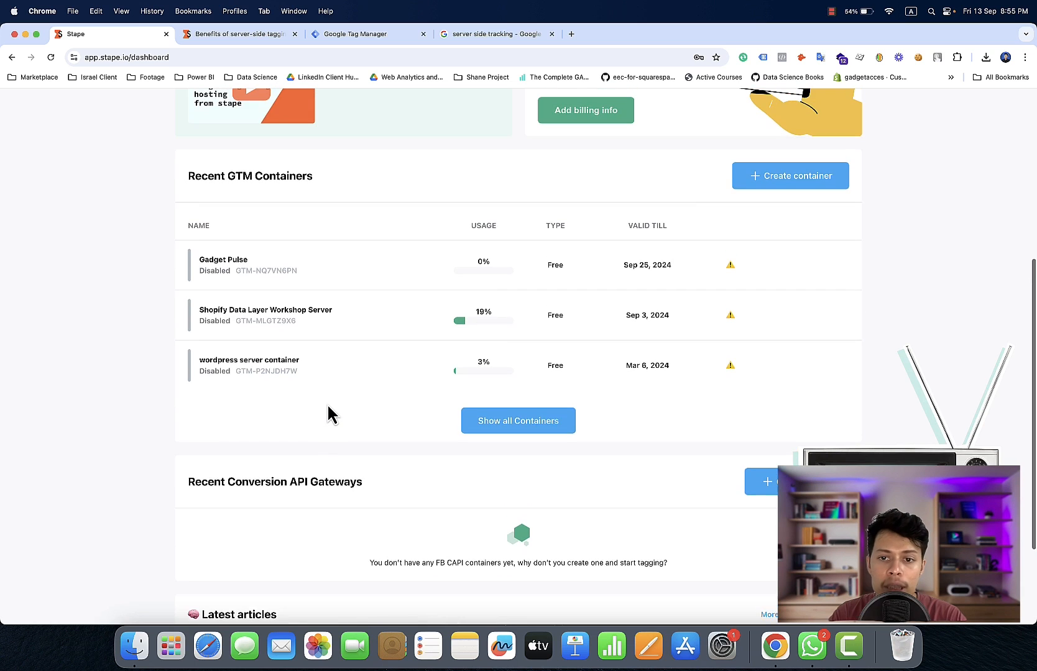
{"action": "scroll", "coordinate": [330, 414], "scroll_direction": "up", "scroll_amount": 1}
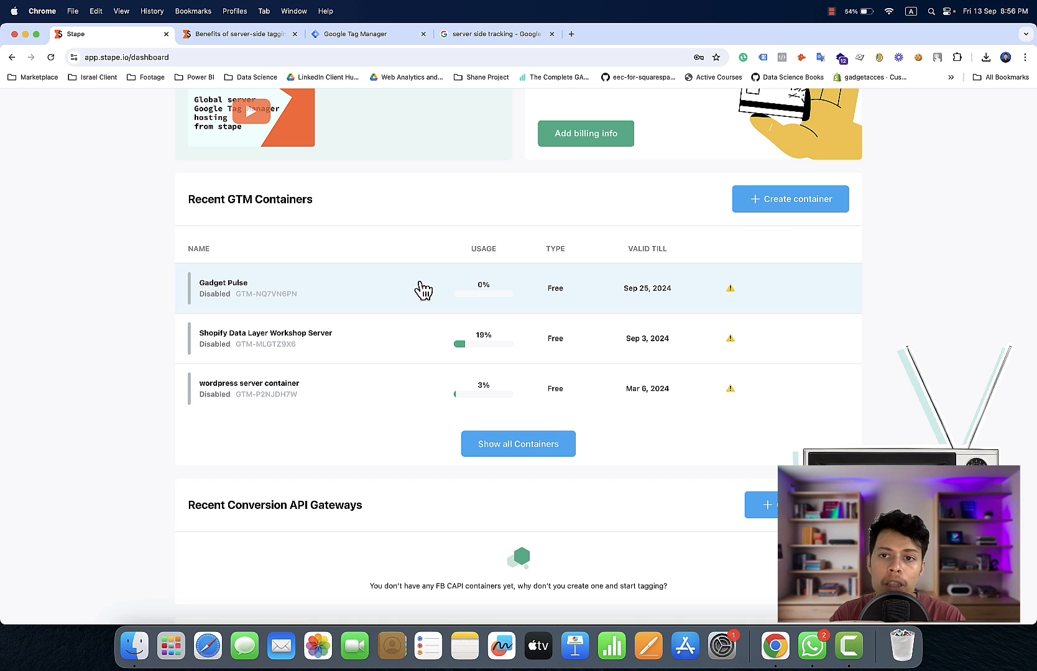
{"action": "scroll", "coordinate": [423, 289], "scroll_direction": "up", "scroll_amount": 10}
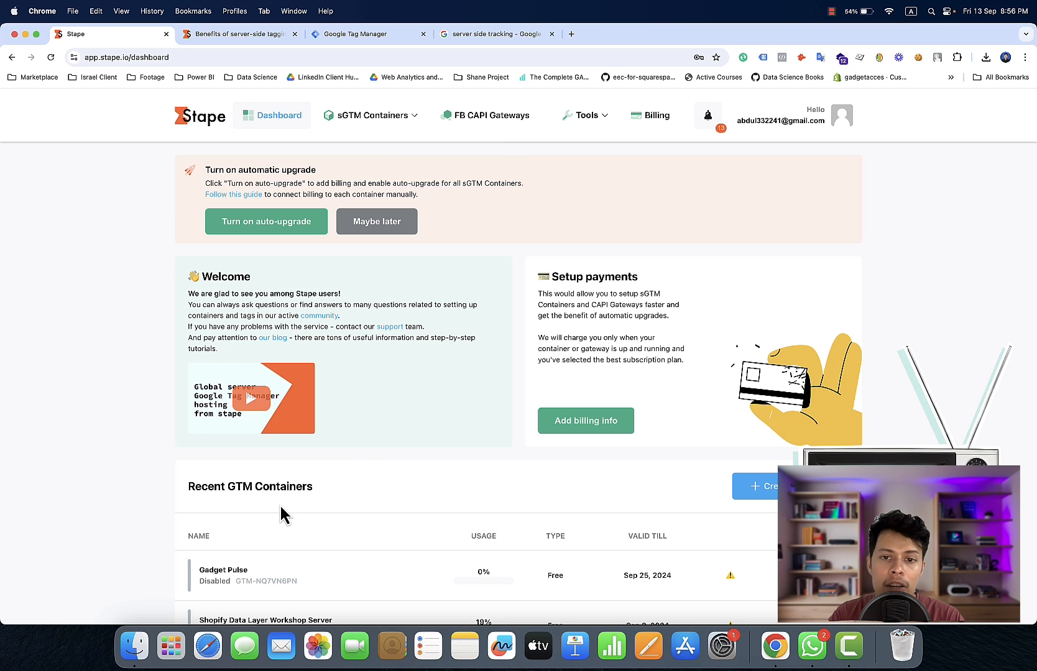
{"action": "scroll", "coordinate": [419, 459], "scroll_direction": "down", "scroll_amount": 4}
{"action": "scroll", "coordinate": [426, 446], "scroll_direction": "up", "scroll_amount": 2}
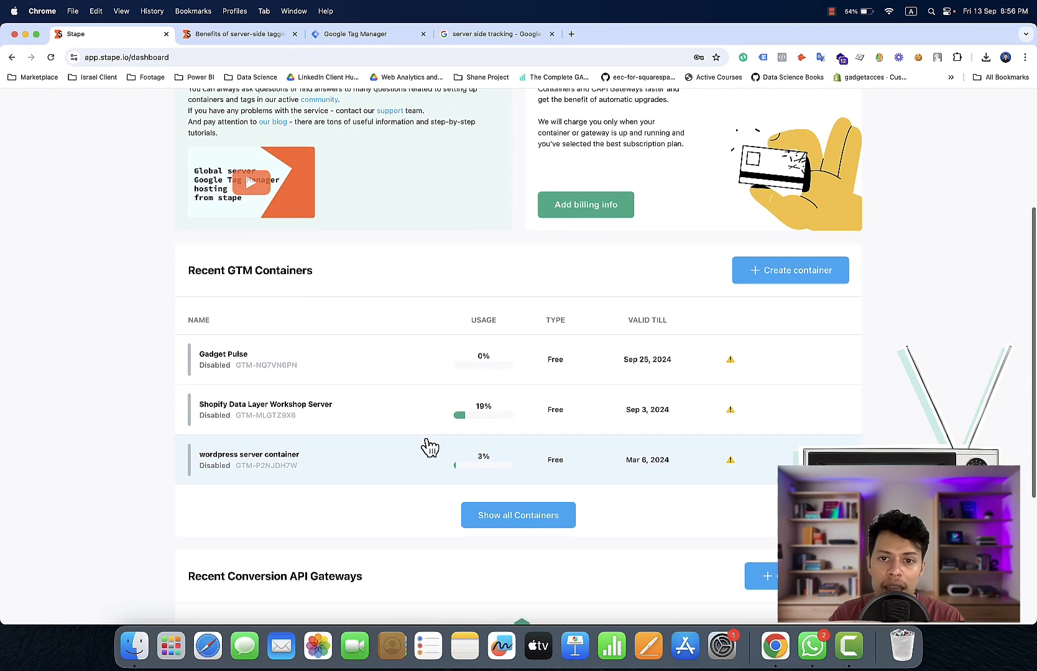
{"action": "scroll", "coordinate": [424, 446], "scroll_direction": "up", "scroll_amount": 2}
{"action": "scroll", "coordinate": [425, 446], "scroll_direction": "down", "scroll_amount": 4}
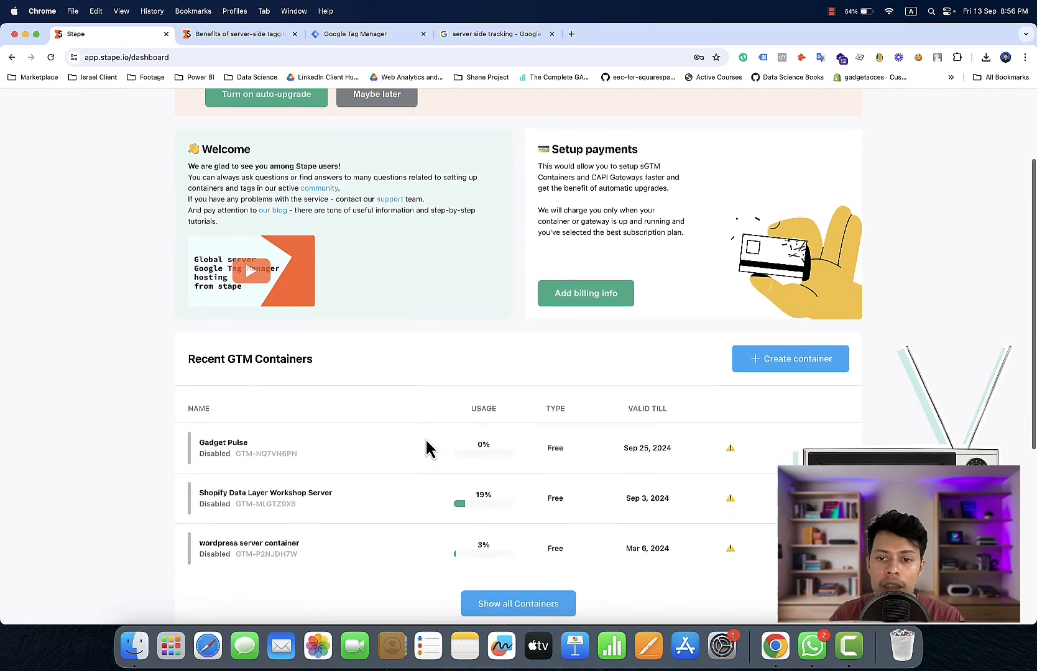
{"action": "scroll", "coordinate": [719, 331], "scroll_direction": "up", "scroll_amount": 3}
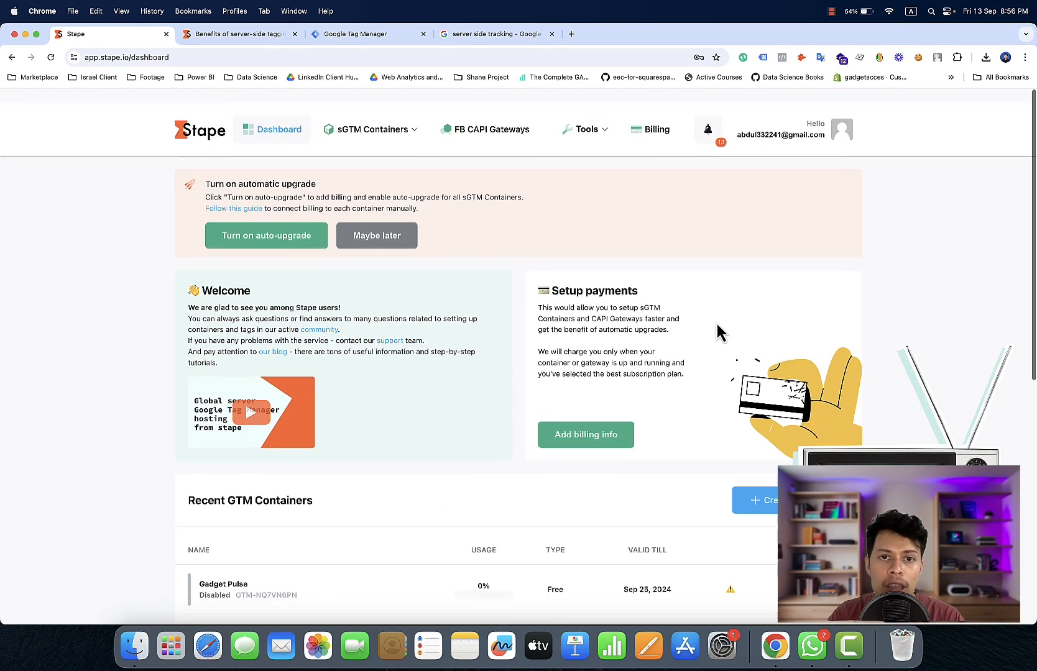
Open Stape's list of sGTM containers and start creating a new container
{"action": "mouse_move", "coordinate": [361, 118]}
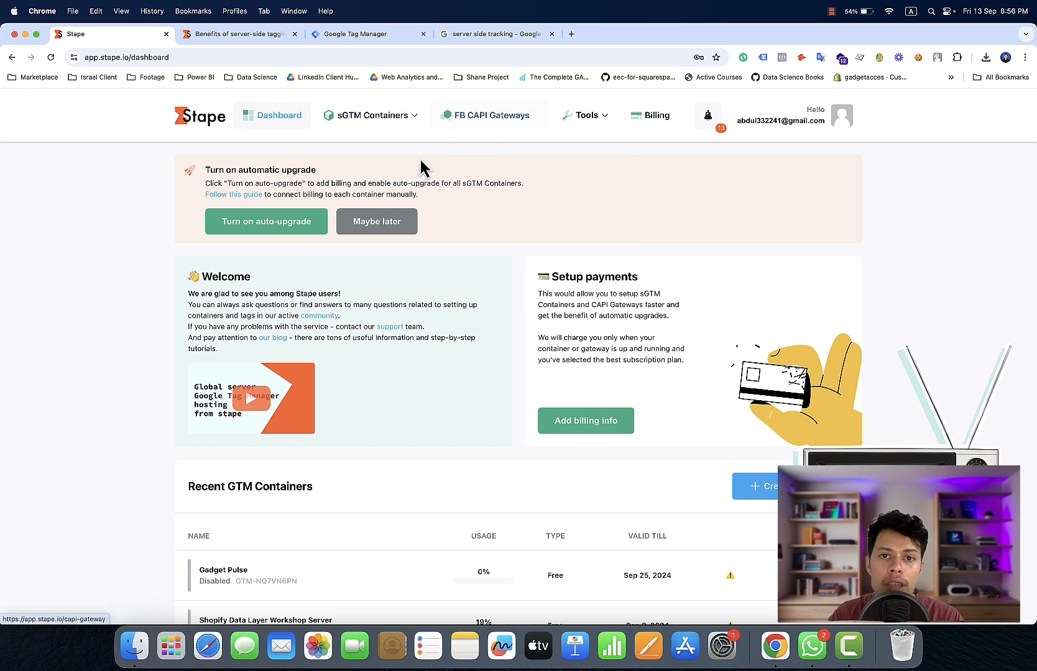
{"action": "mouse_move", "coordinate": [423, 123]}
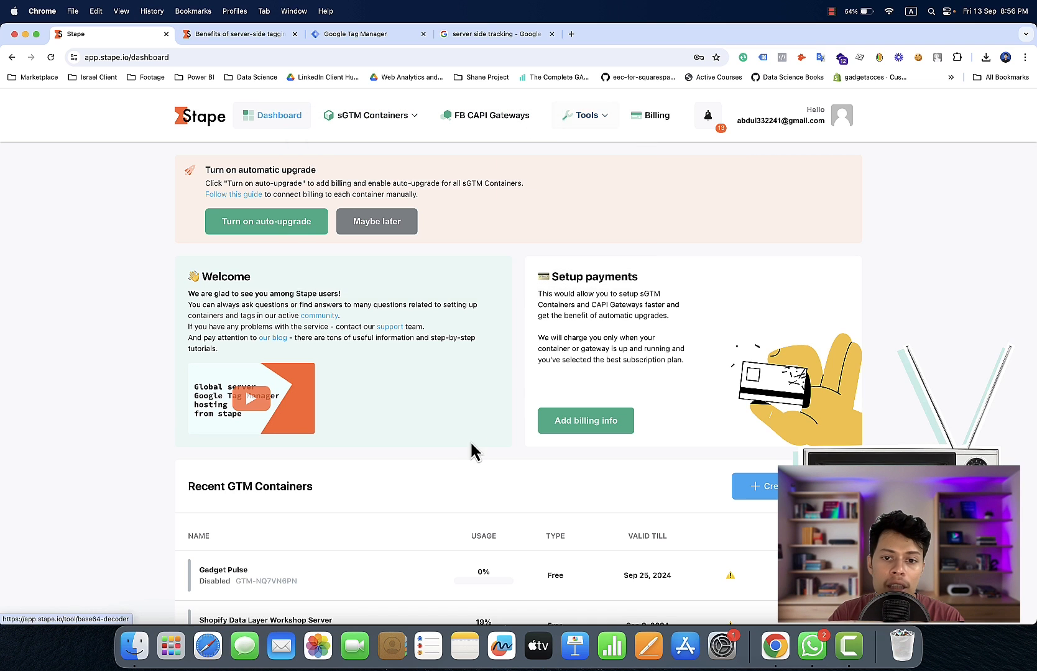
{"action": "left_click", "coordinate": [393, 122]}
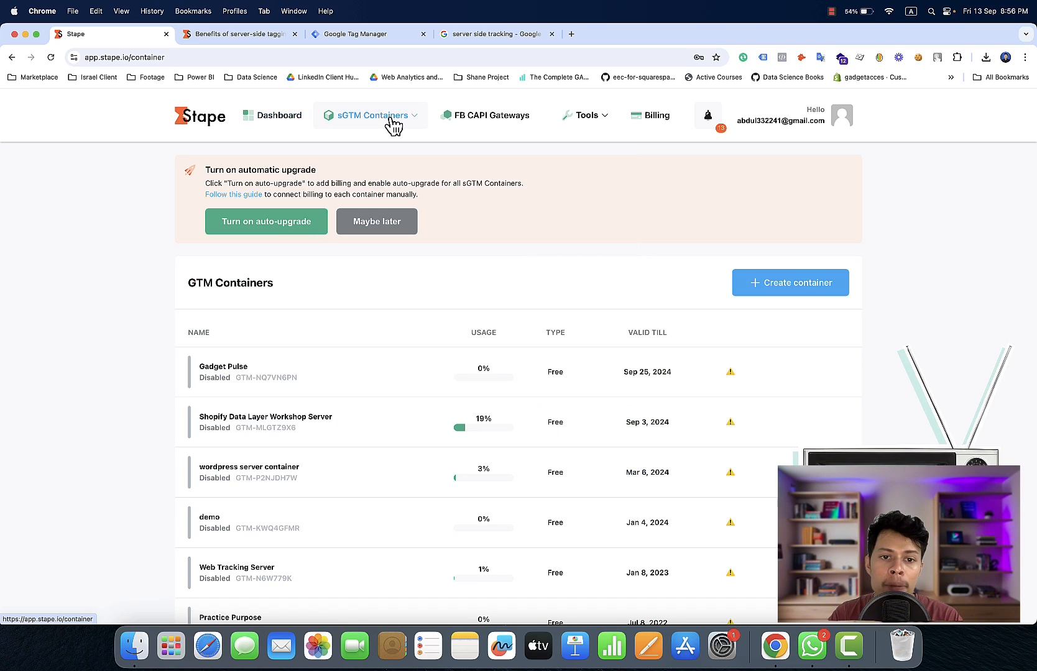
{"action": "left_click", "coordinate": [811, 291]}
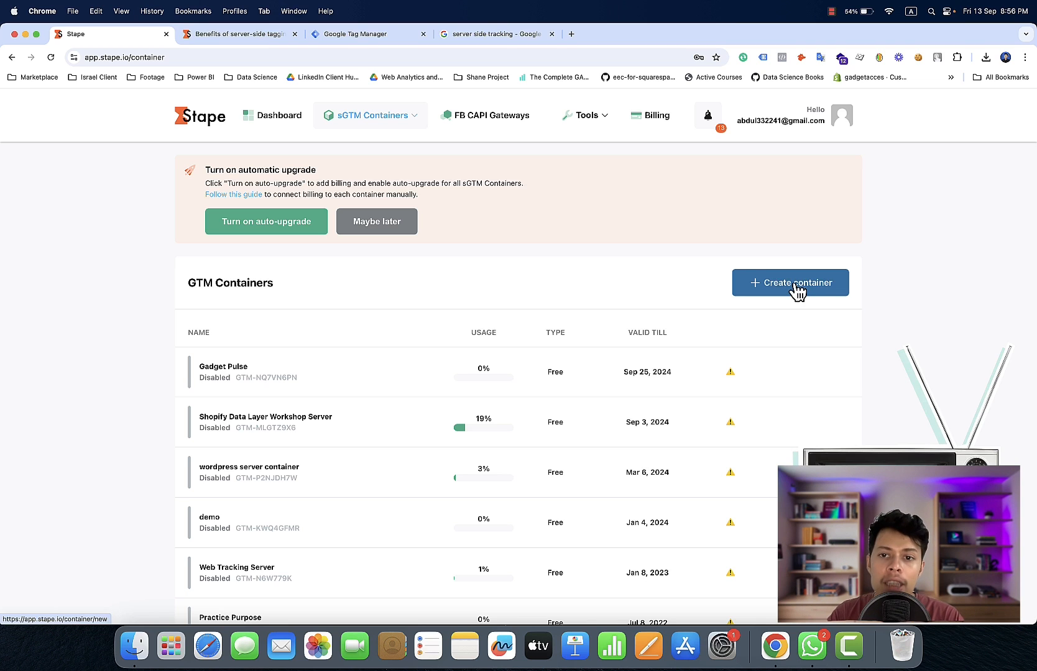
{"action": "left_click", "coordinate": [798, 289]}
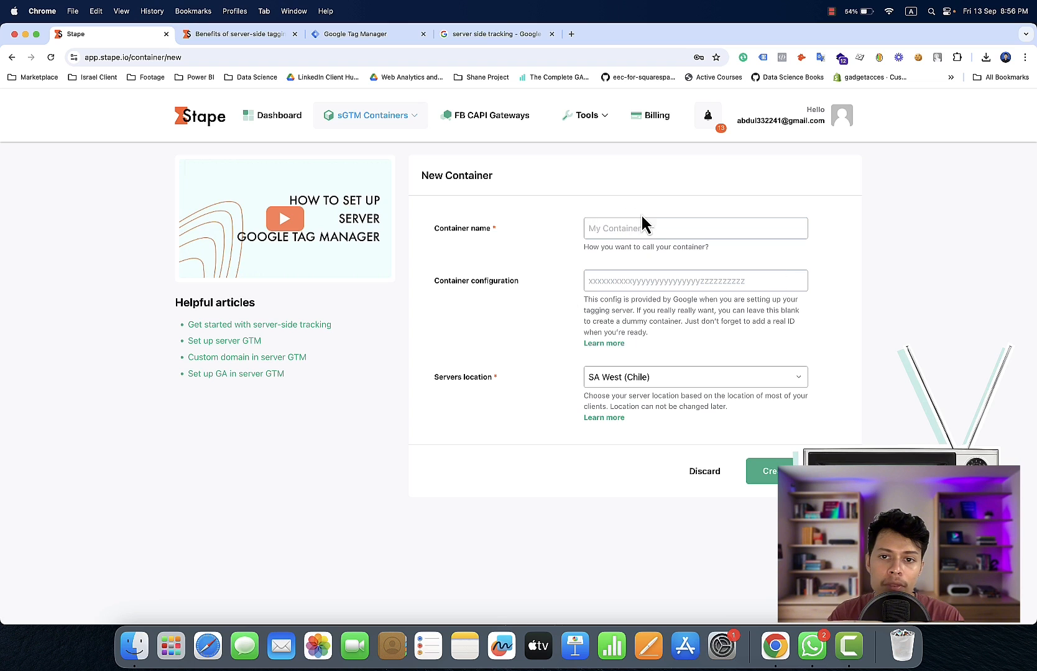
Name the new Stape container "Youtube Content"
{"action": "left_click", "coordinate": [648, 228]}
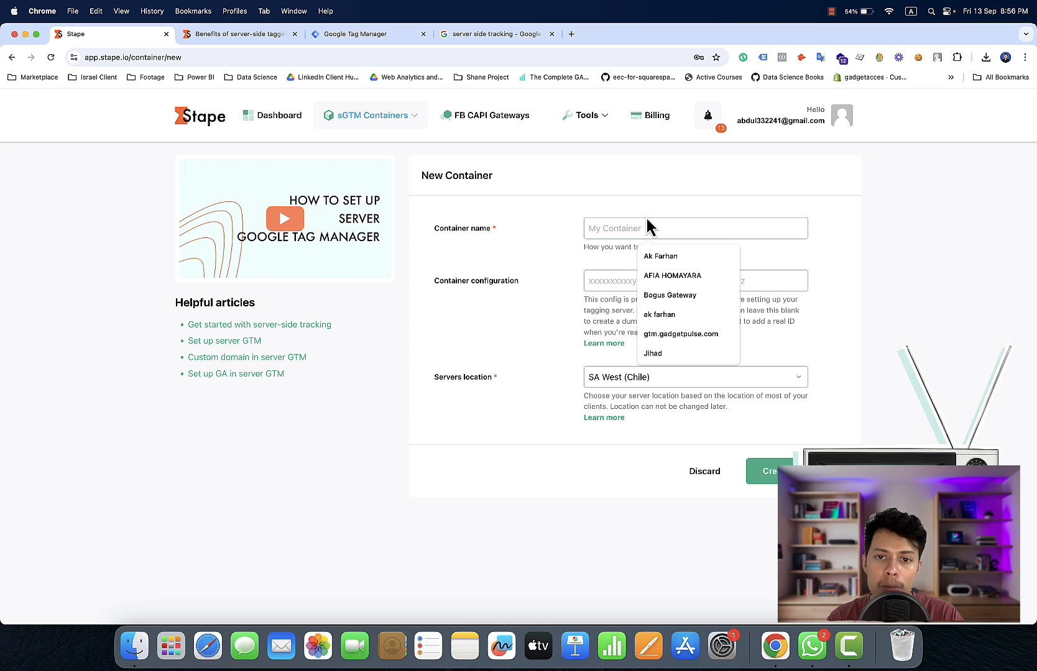
{"action": "type", "text": "Y"}
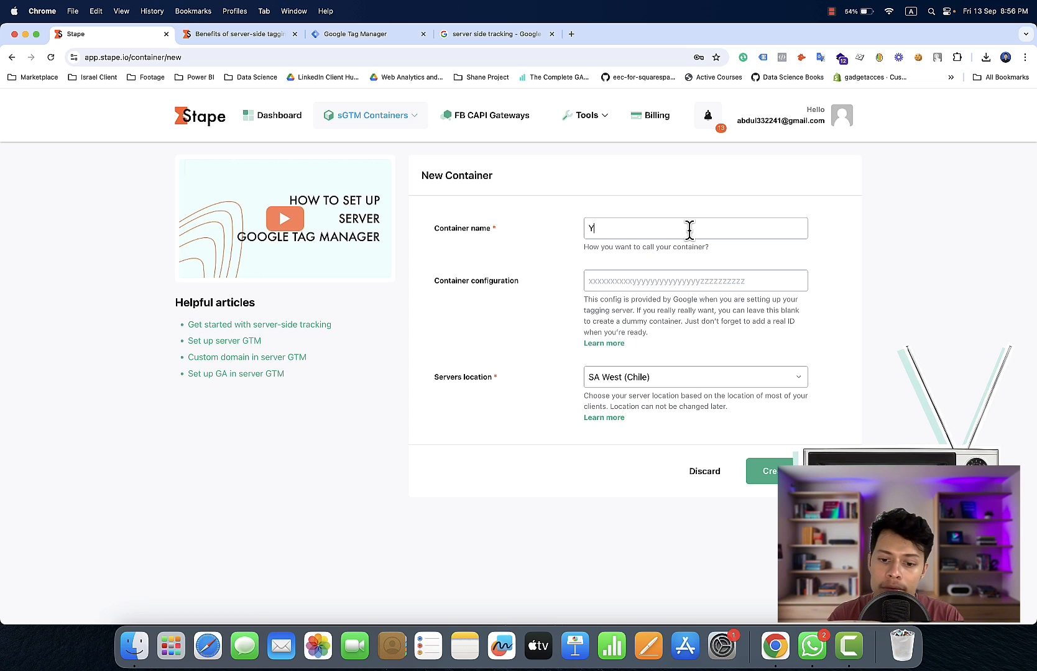
{"action": "type", "text": "outu"}
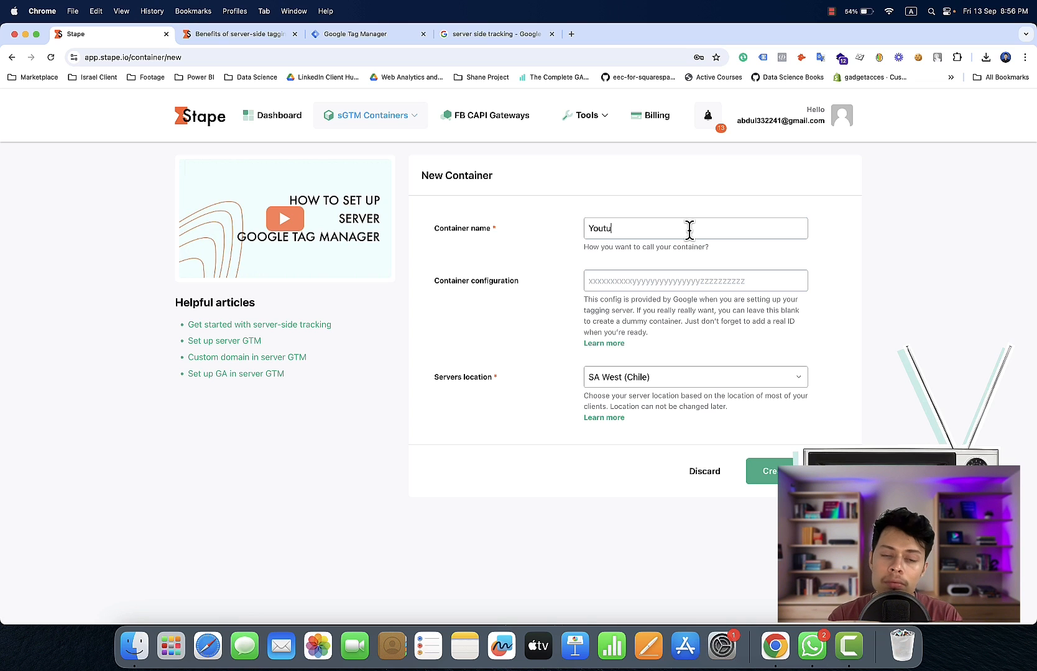
{"action": "type", "text": "be C"}
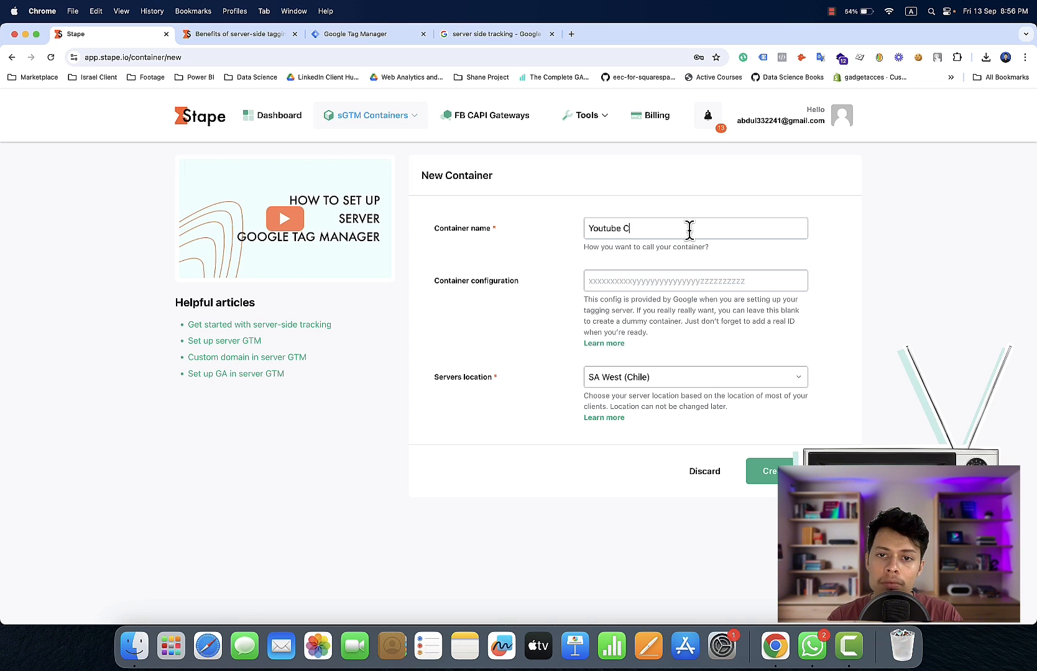
{"action": "type", "text": "ib"}
{"action": "key", "text": "BackSpace"}
{"action": "key", "text": "BackSpace"}
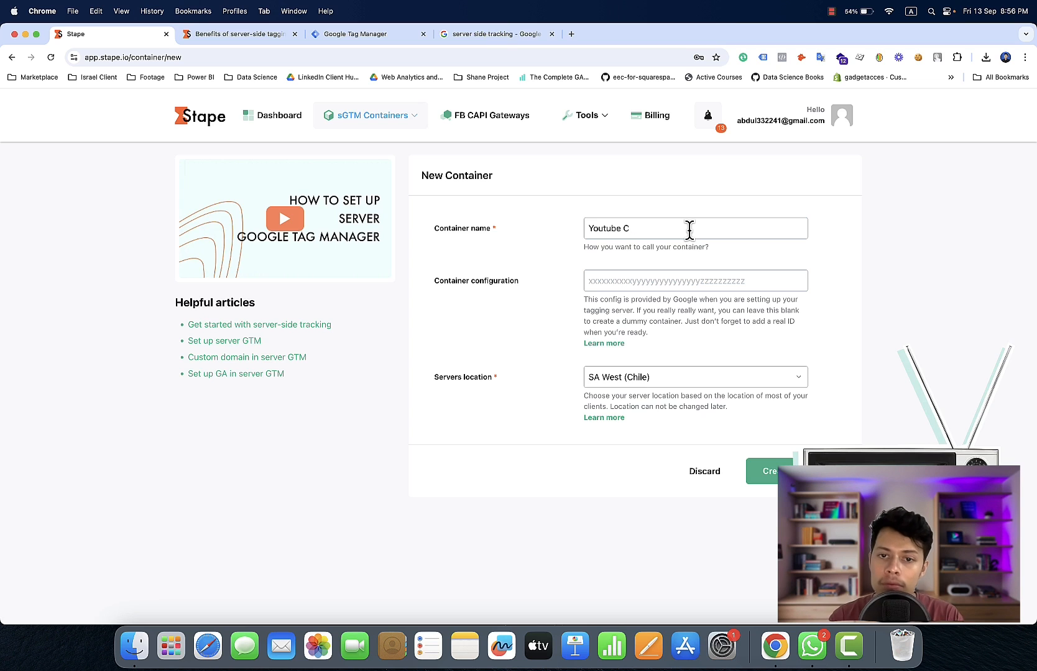
{"action": "type", "text": "ontent"}
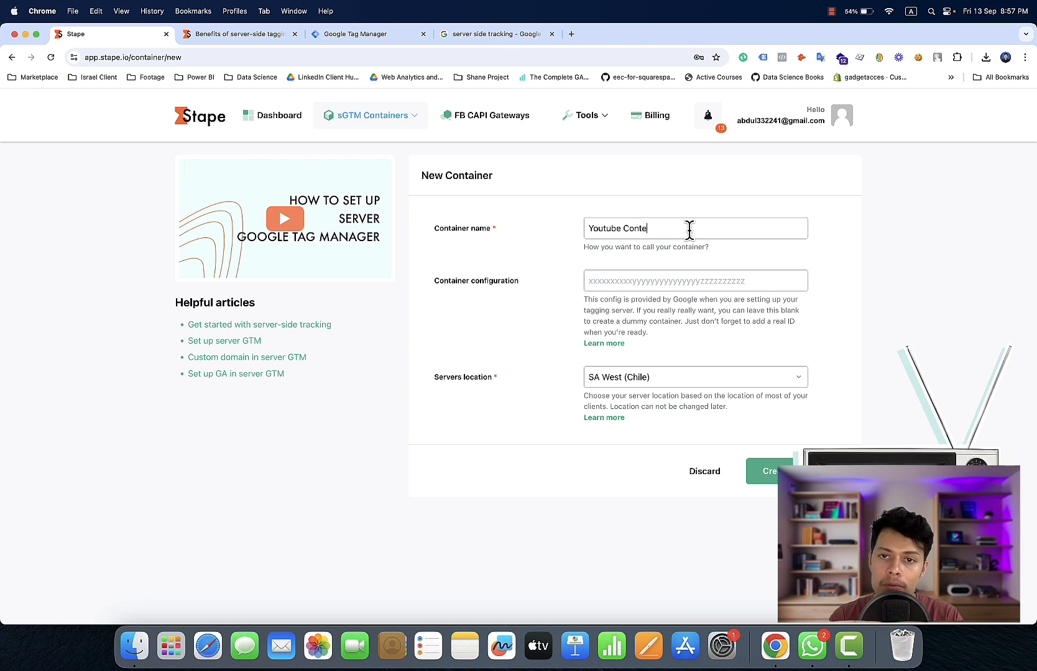
Switch to Google Tag Manager and copy the Youtube Content Server container's config for manually provisioning the tagging server
{"action": "left_click", "coordinate": [651, 286]}
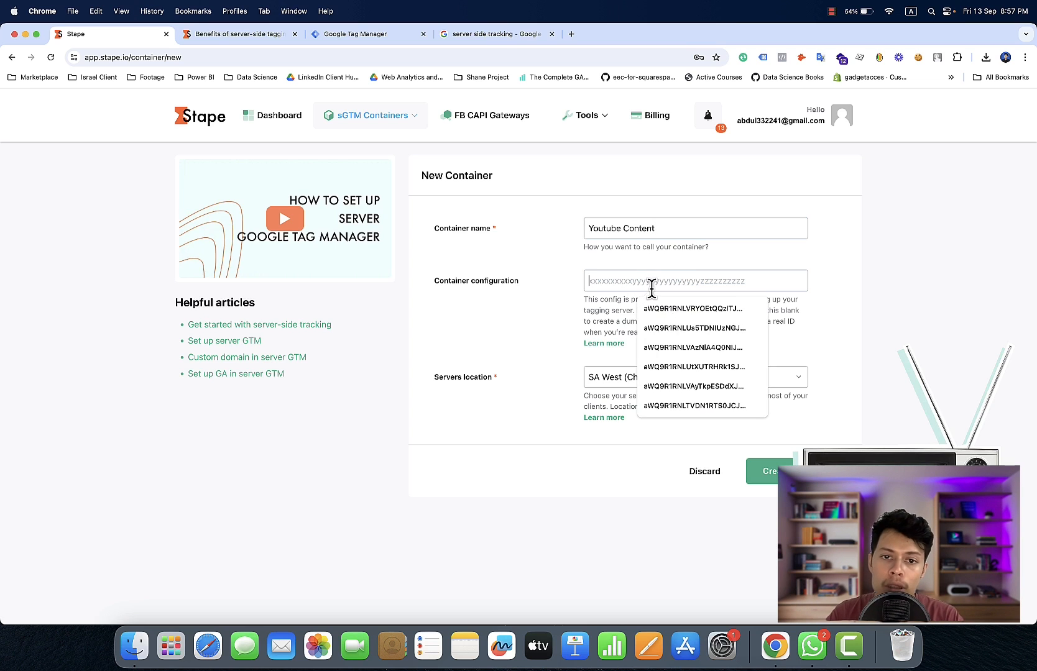
{"action": "left_click", "coordinate": [498, 323]}
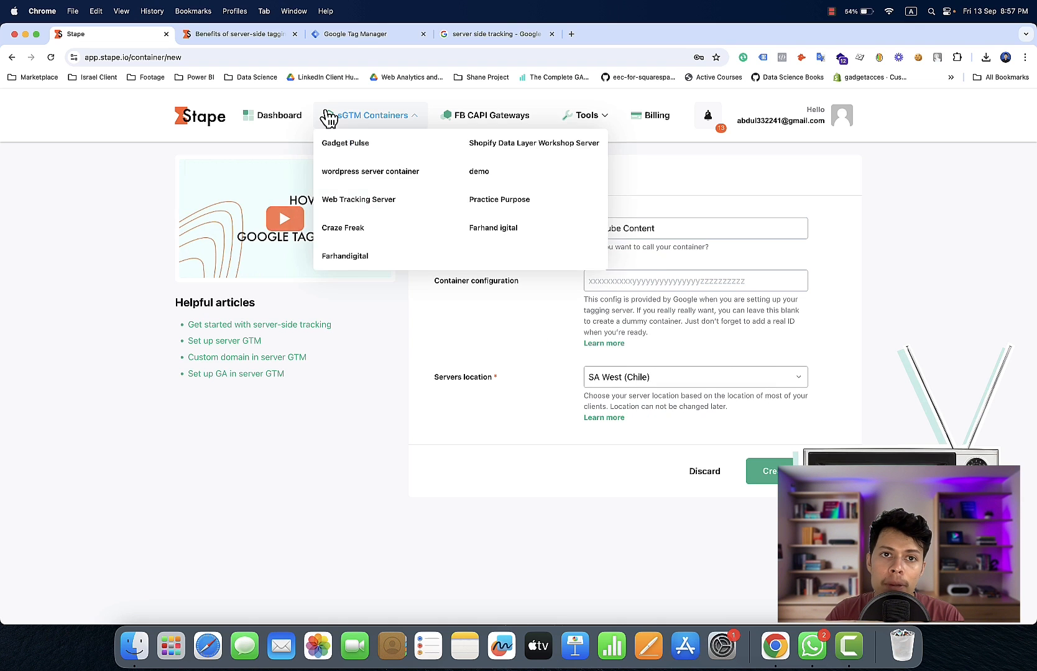
{"action": "left_click", "coordinate": [358, 37]}
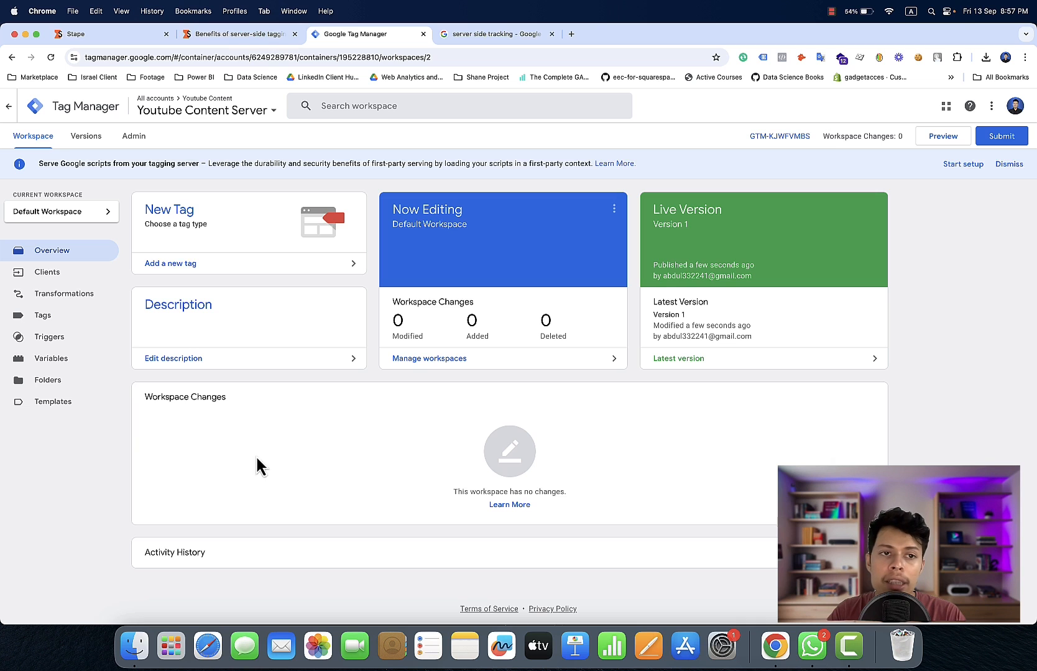
{"action": "left_click", "coordinate": [218, 121]}
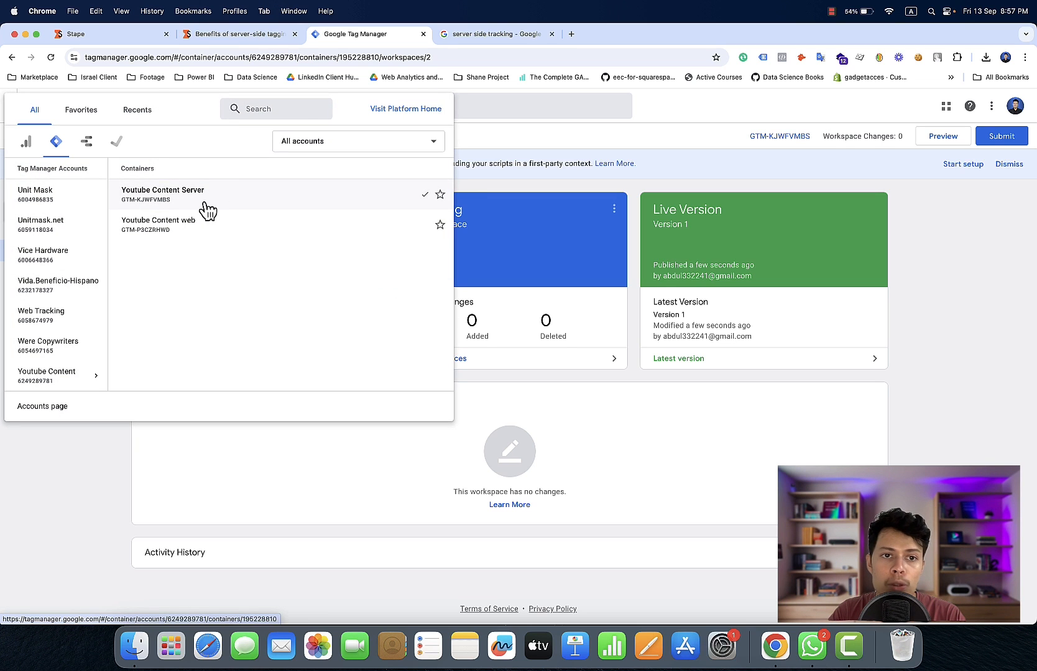
{"action": "left_click", "coordinate": [109, 479]}
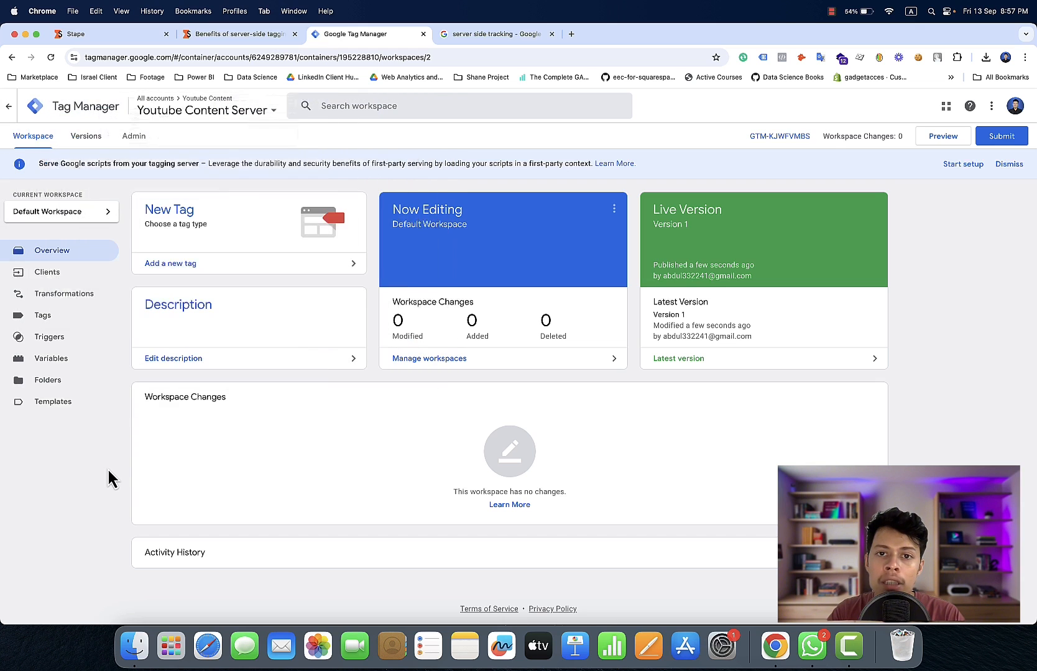
{"action": "left_click", "coordinate": [779, 139]}
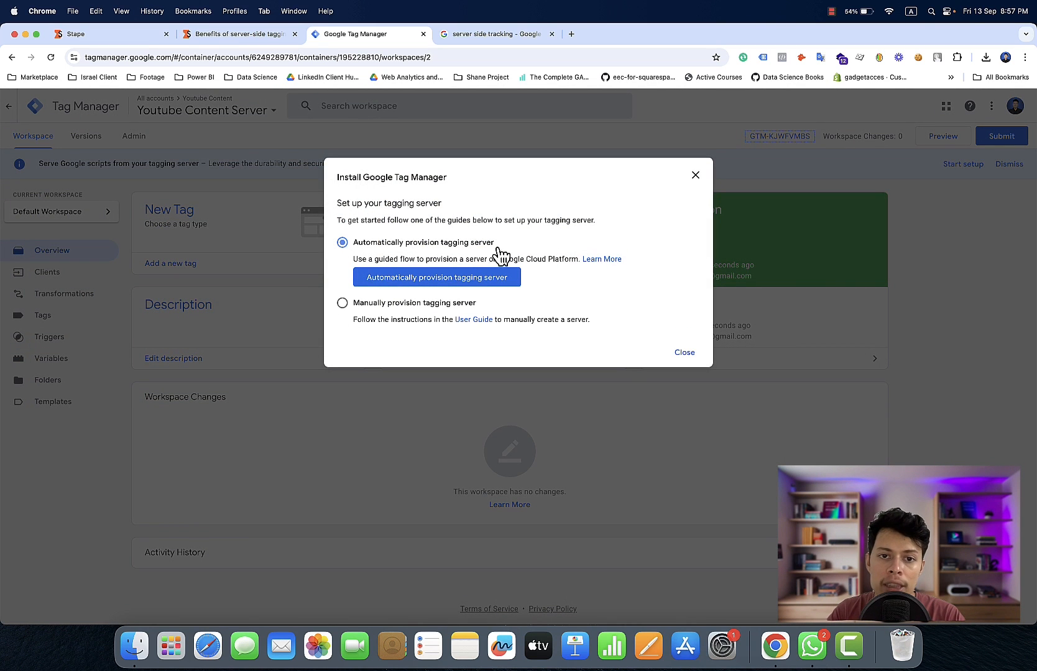
{"action": "left_click", "coordinate": [411, 303]}
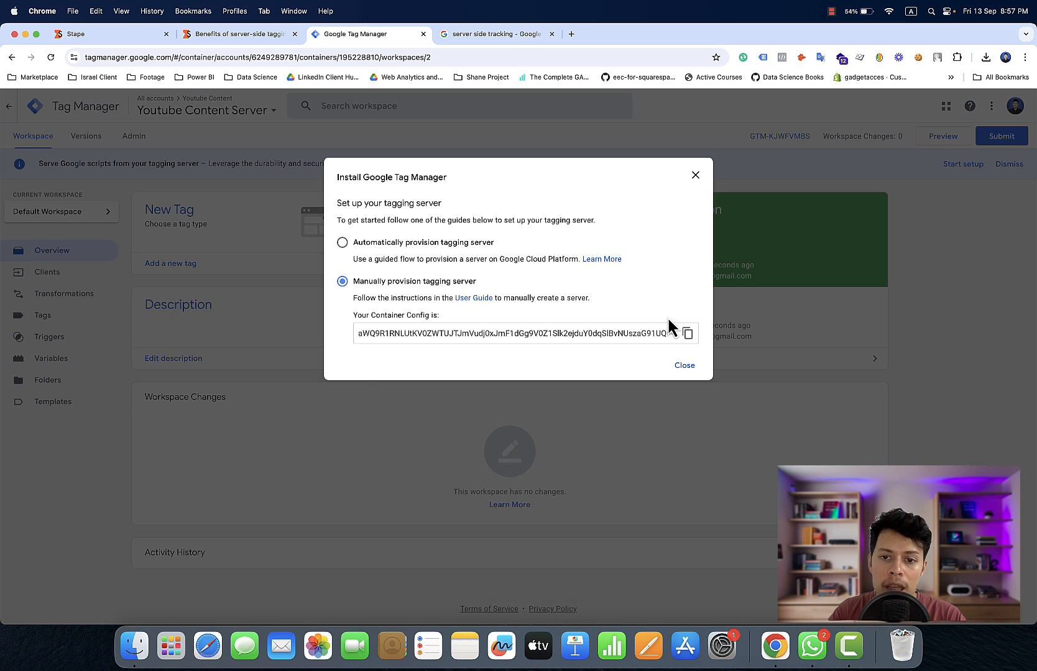
{"action": "left_click", "coordinate": [687, 336]}
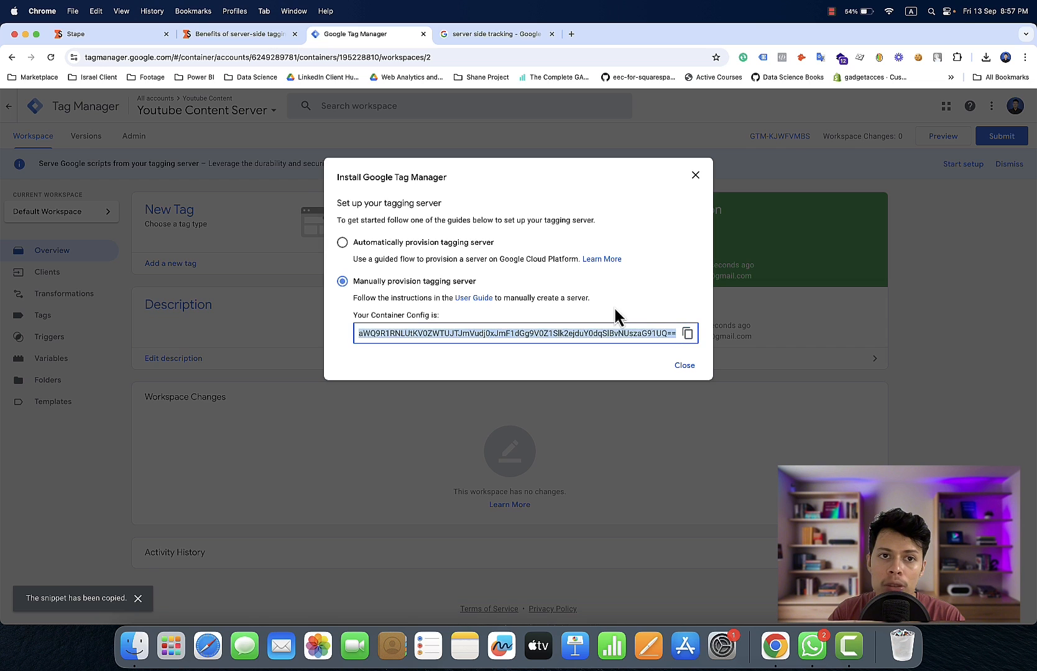
Back in Stape, create the container with the copied string as its container configuration and select the Free monthly plan
{"action": "left_click", "coordinate": [214, 33]}
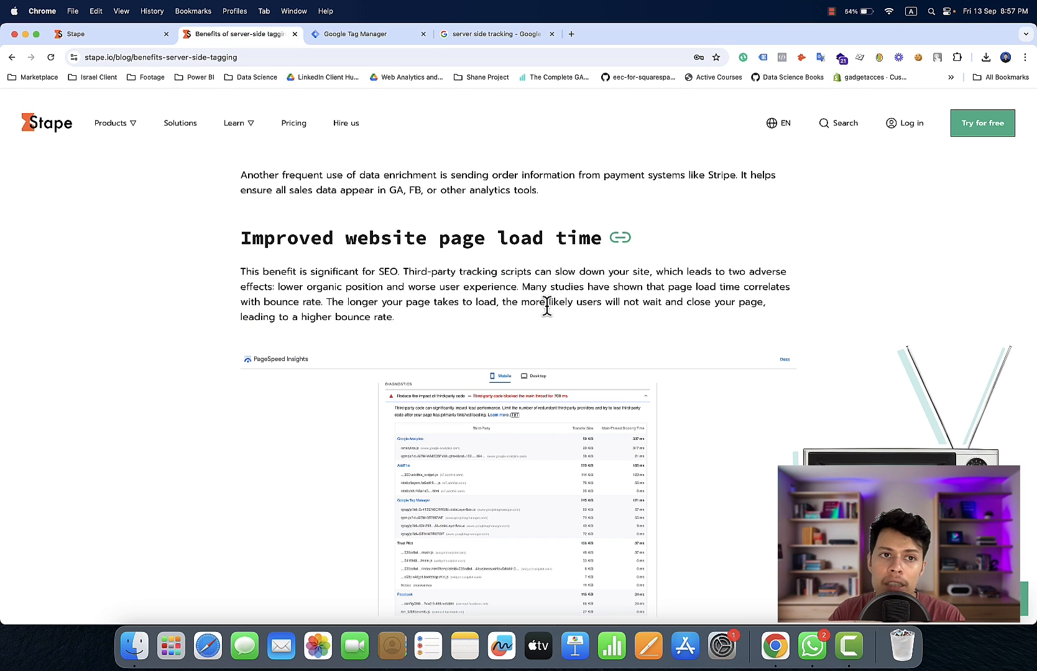
{"action": "left_click", "coordinate": [134, 35]}
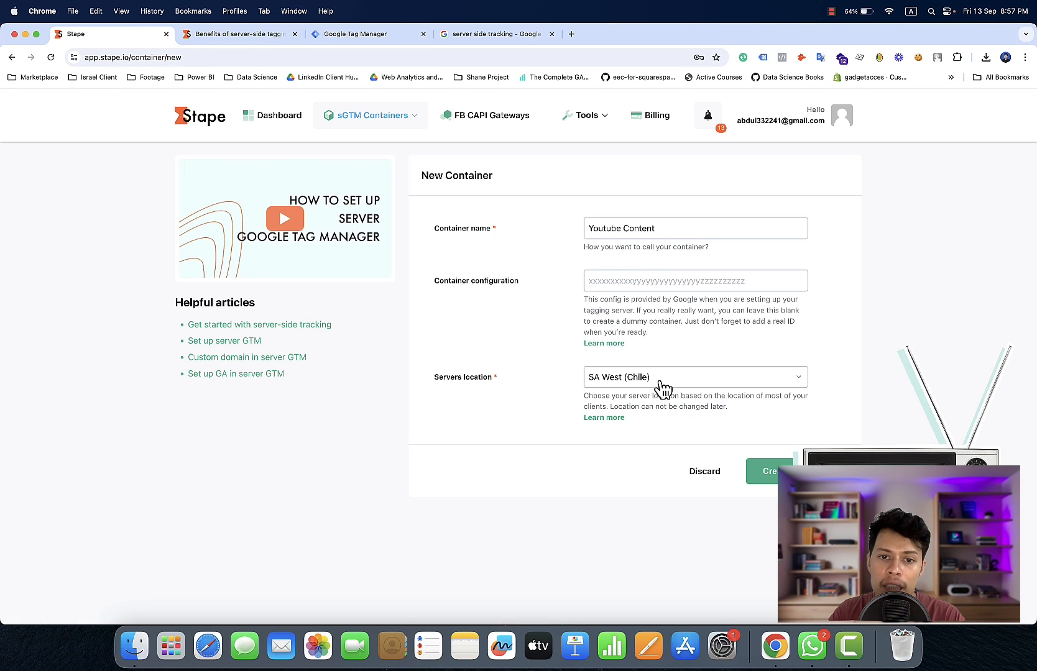
{"action": "left_click", "coordinate": [641, 281]}
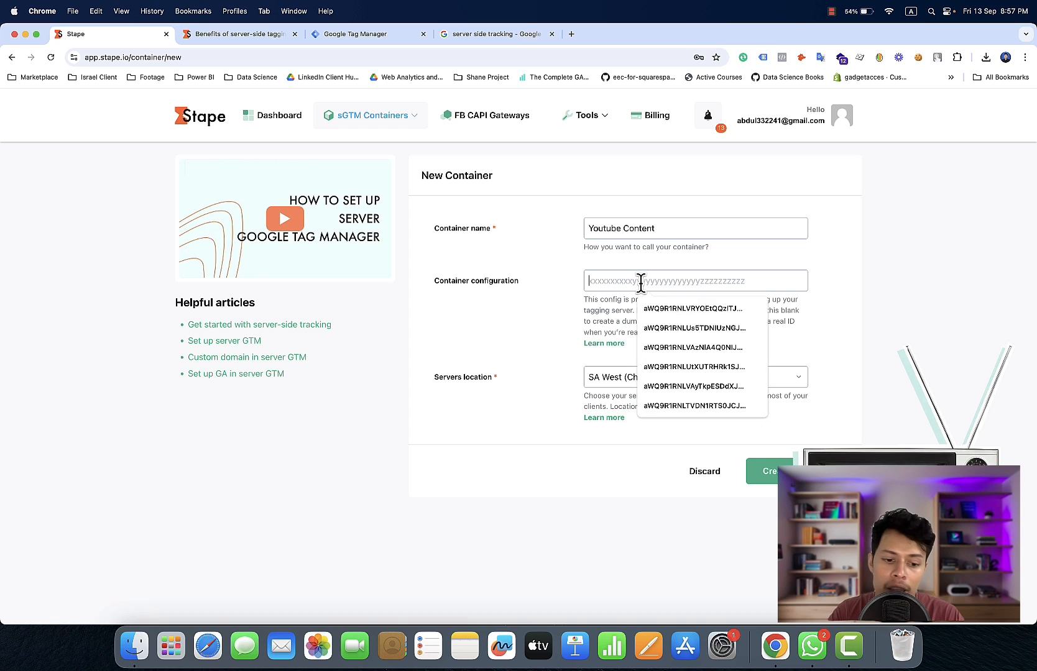
{"action": "key", "text": "super+v"}
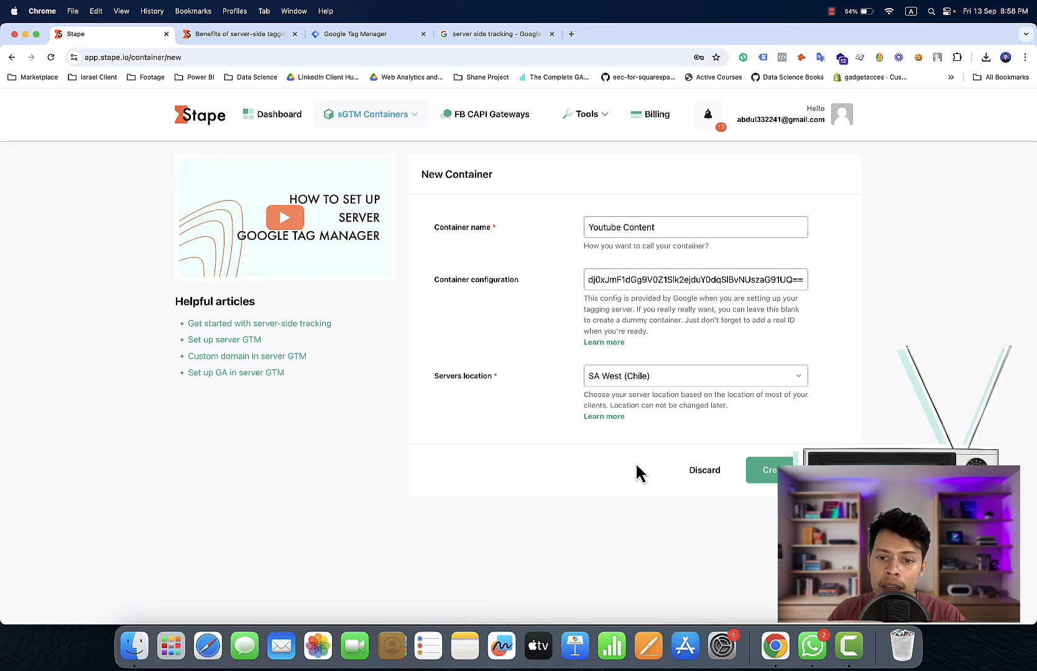
{"action": "left_click", "coordinate": [773, 484]}
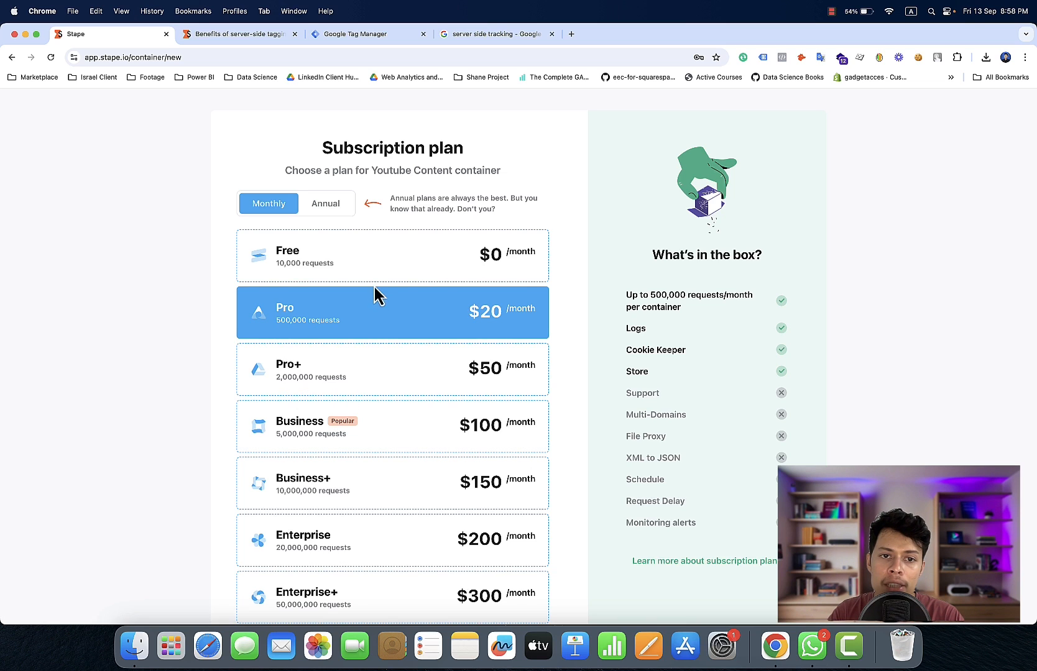
{"action": "left_click", "coordinate": [420, 264]}
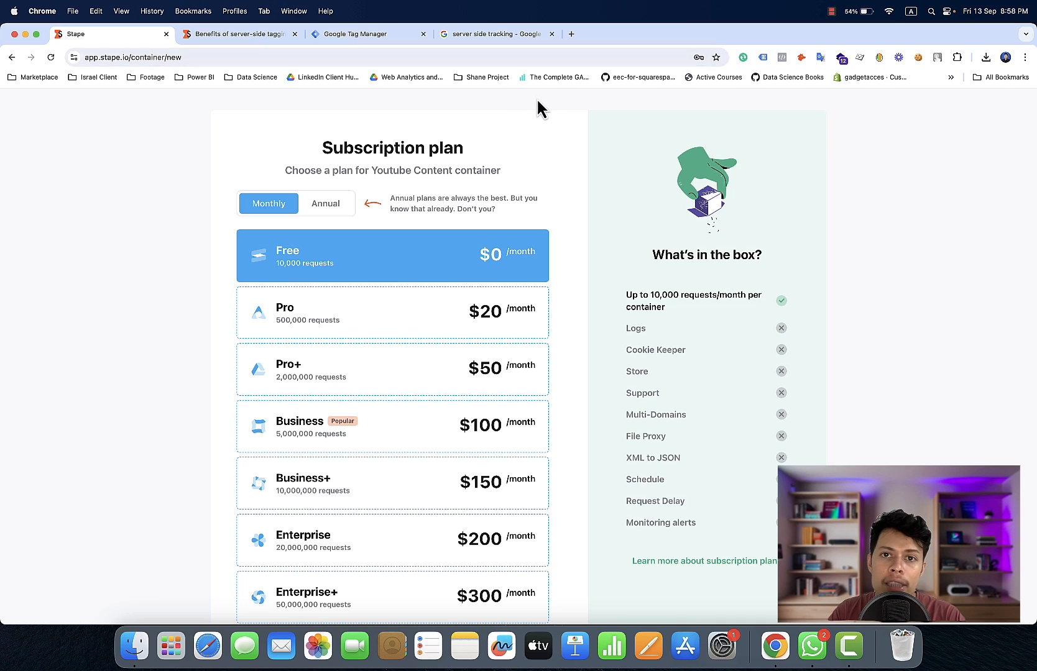
Open gadgetpulsebd.com in a new browser tab and look through its home page and services section
{"action": "left_click", "coordinate": [571, 35]}
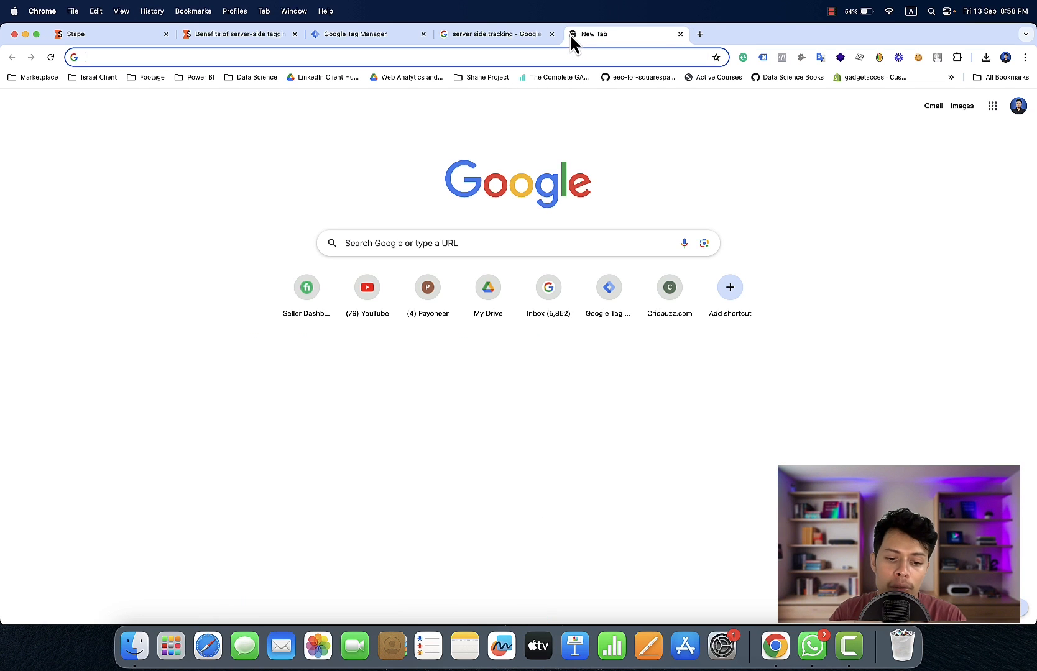
{"action": "type", "text": "gad"}
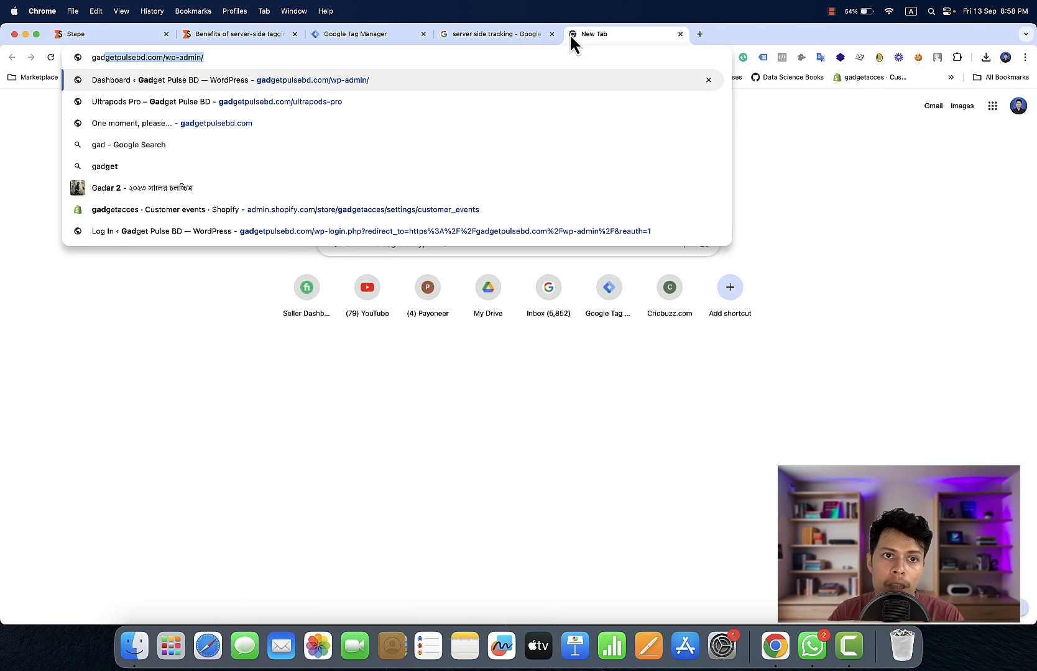
{"action": "left_click", "coordinate": [427, 131]}
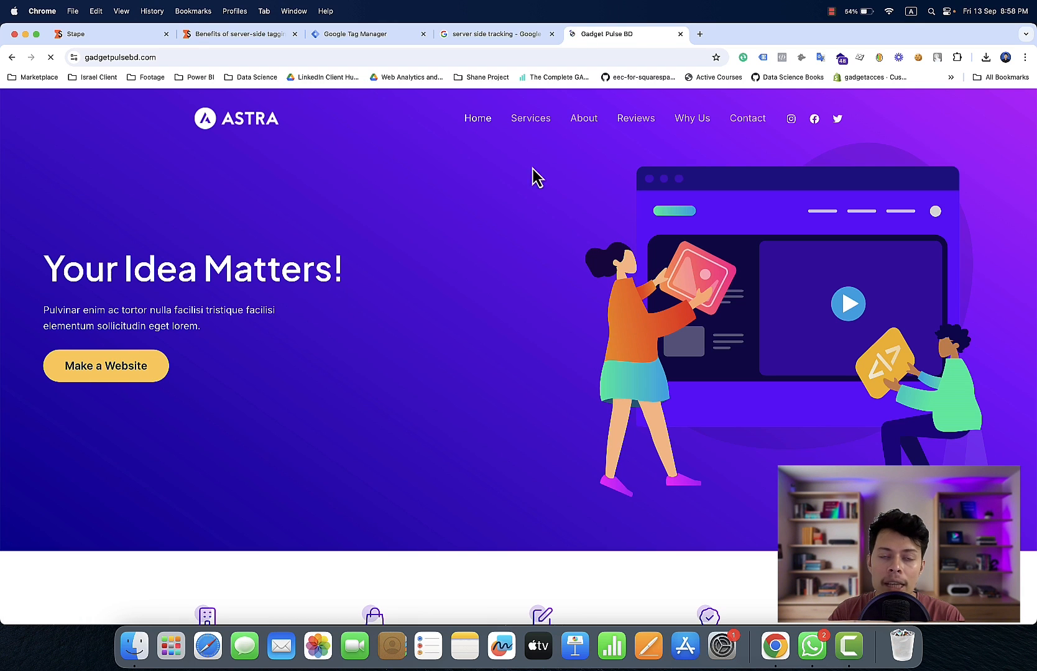
{"action": "scroll", "coordinate": [423, 382], "scroll_direction": "down", "scroll_amount": 10}
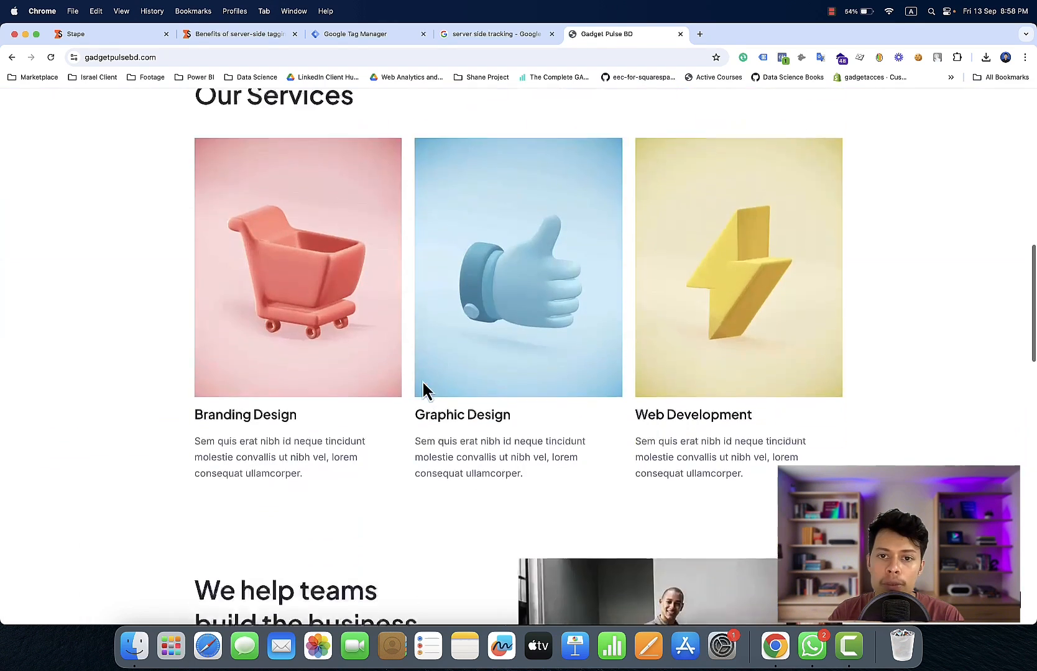
{"action": "scroll", "coordinate": [422, 380], "scroll_direction": "down", "scroll_amount": 2}
{"action": "scroll", "coordinate": [422, 380], "scroll_direction": "up", "scroll_amount": 12}
{"action": "scroll", "coordinate": [422, 380], "scroll_direction": "down", "scroll_amount": 6}
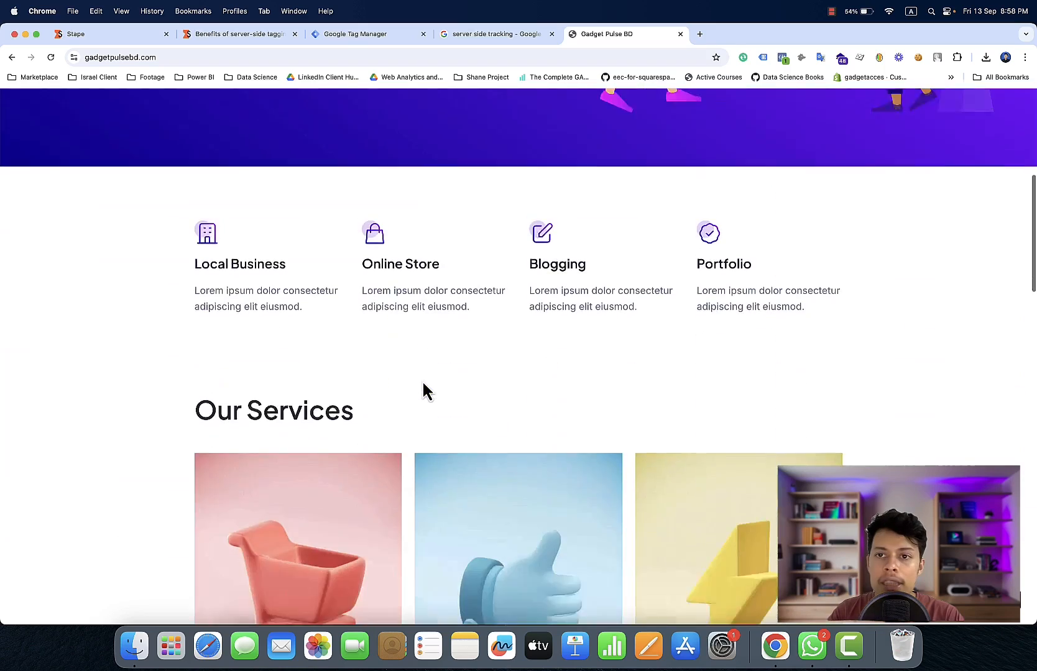
{"action": "scroll", "coordinate": [422, 381], "scroll_direction": "down", "scroll_amount": 10}
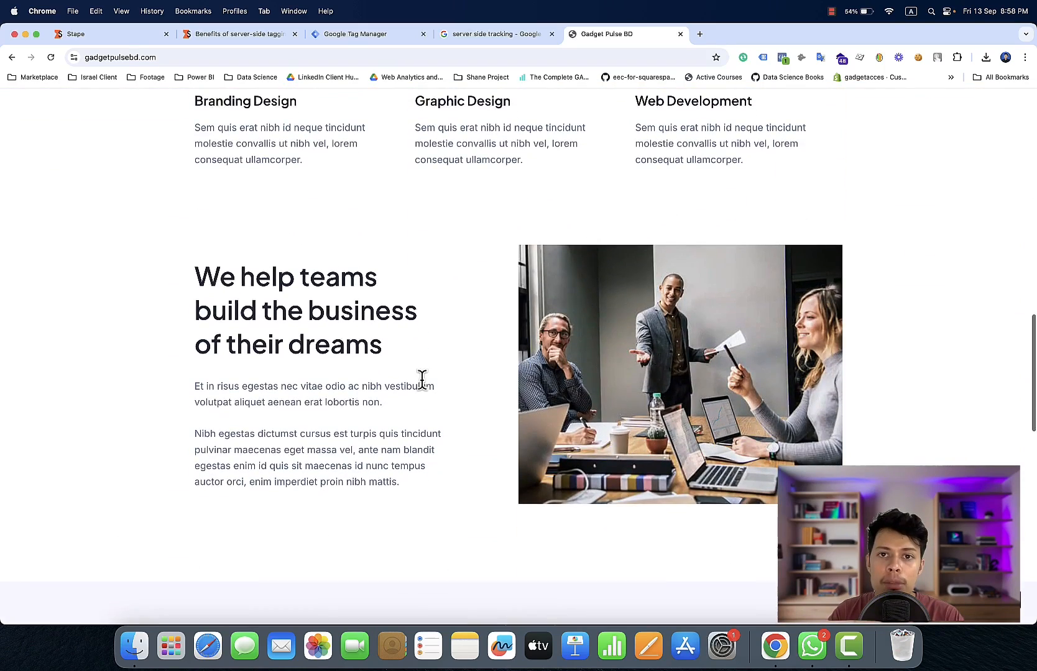
{"action": "scroll", "coordinate": [422, 379], "scroll_direction": "up", "scroll_amount": 15}
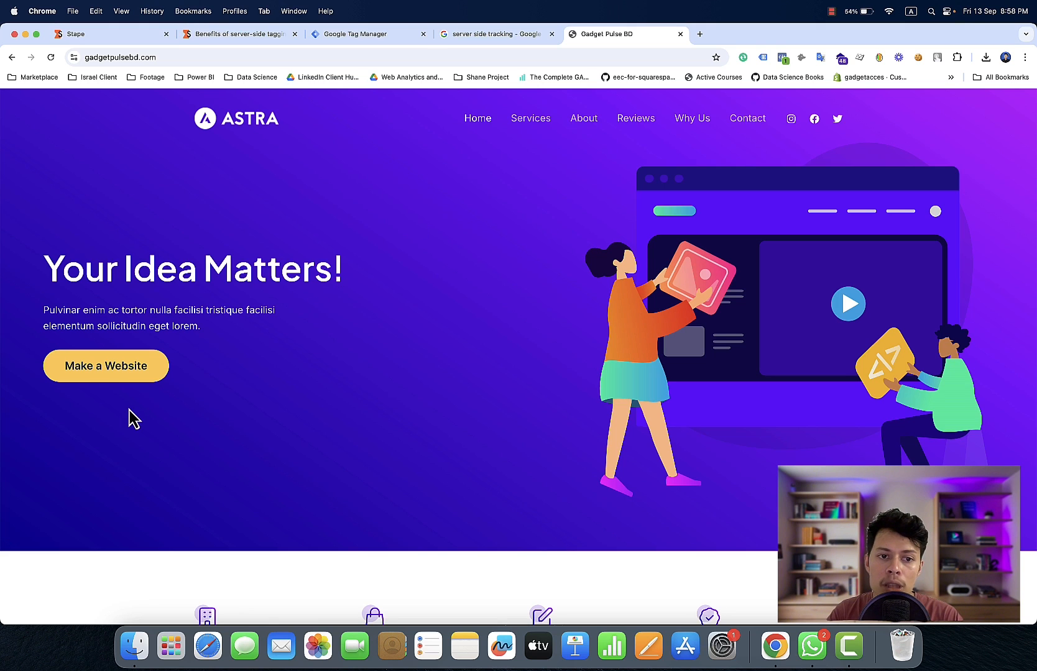
{"action": "left_click", "coordinate": [529, 123]}
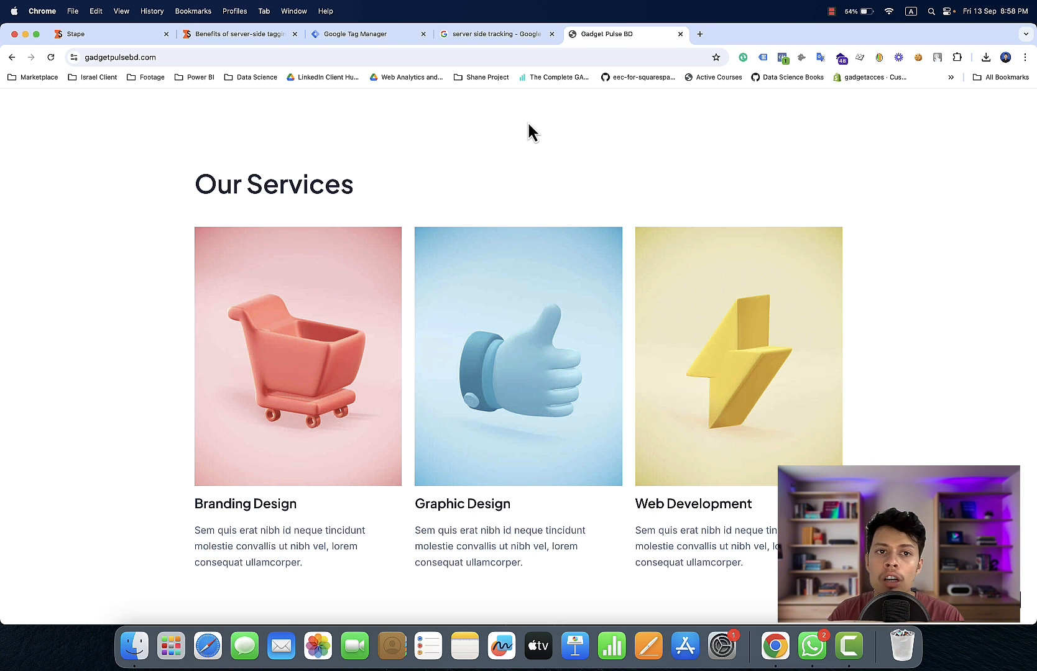
{"action": "scroll", "coordinate": [528, 131], "scroll_direction": "up", "scroll_amount": 10}
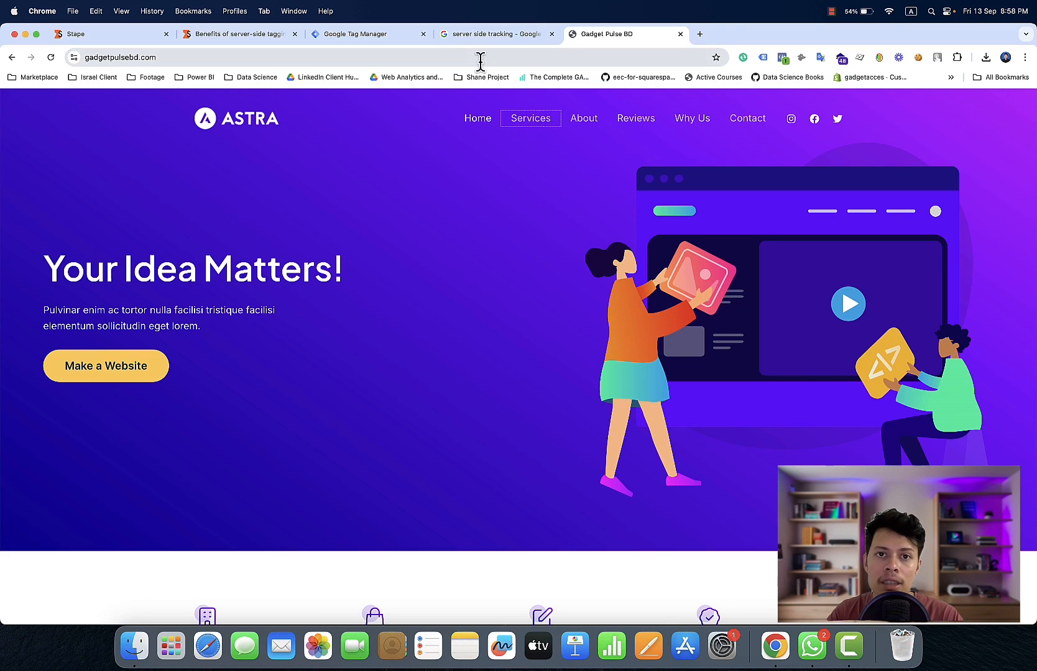
Return to Stape's subscription plans, compare the Pro plan with Free, and continue with the Free plan for the Youtube Content container
{"action": "left_click", "coordinate": [254, 34]}
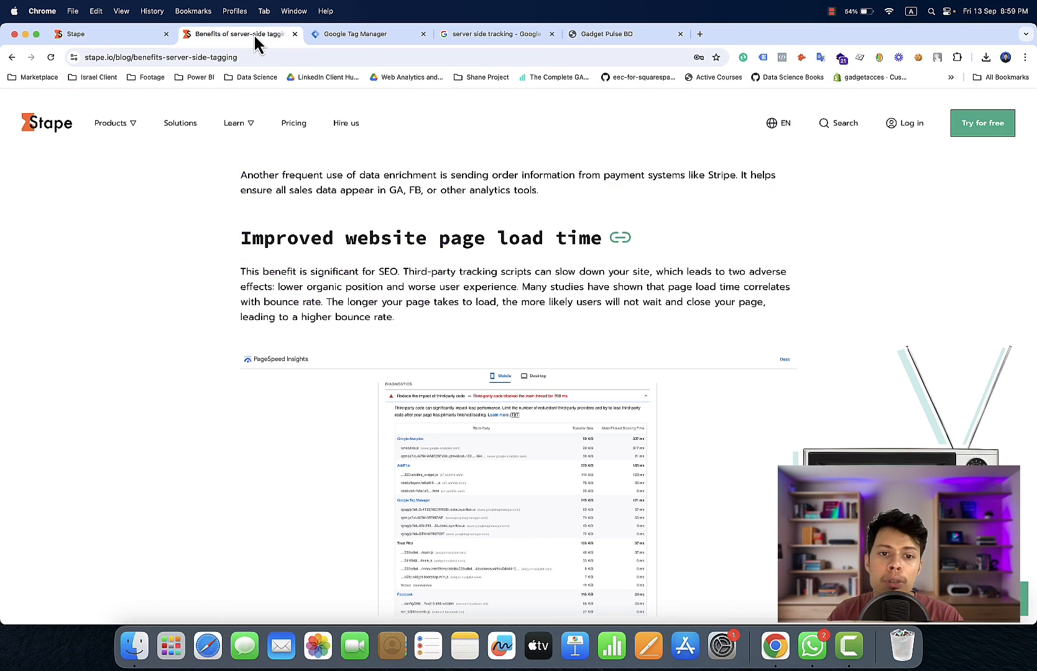
{"action": "left_click", "coordinate": [132, 36]}
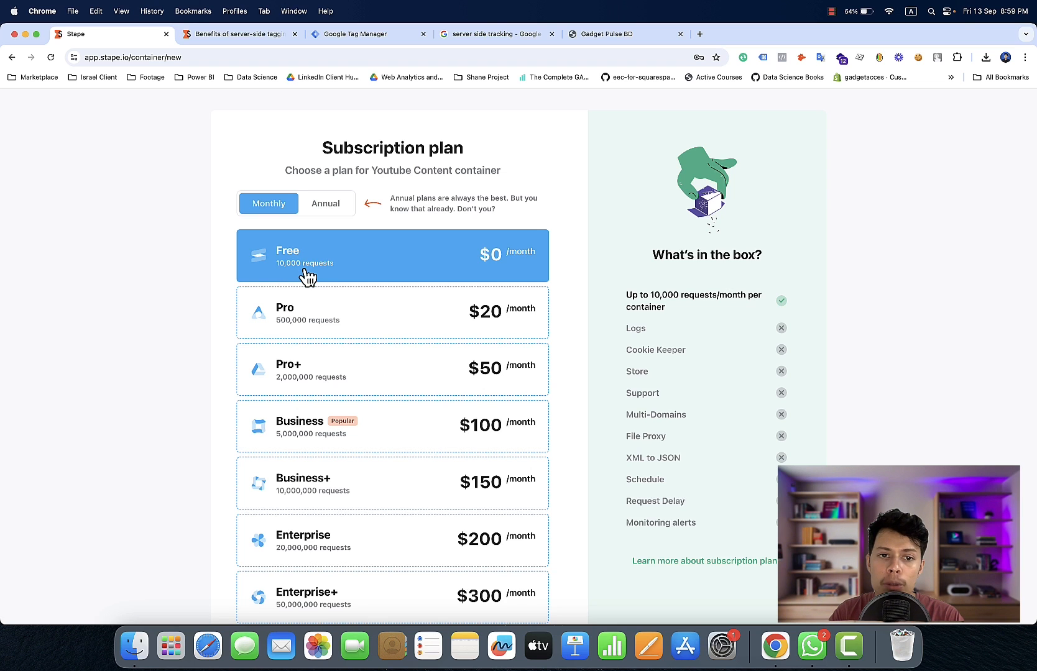
{"action": "left_click", "coordinate": [346, 315]}
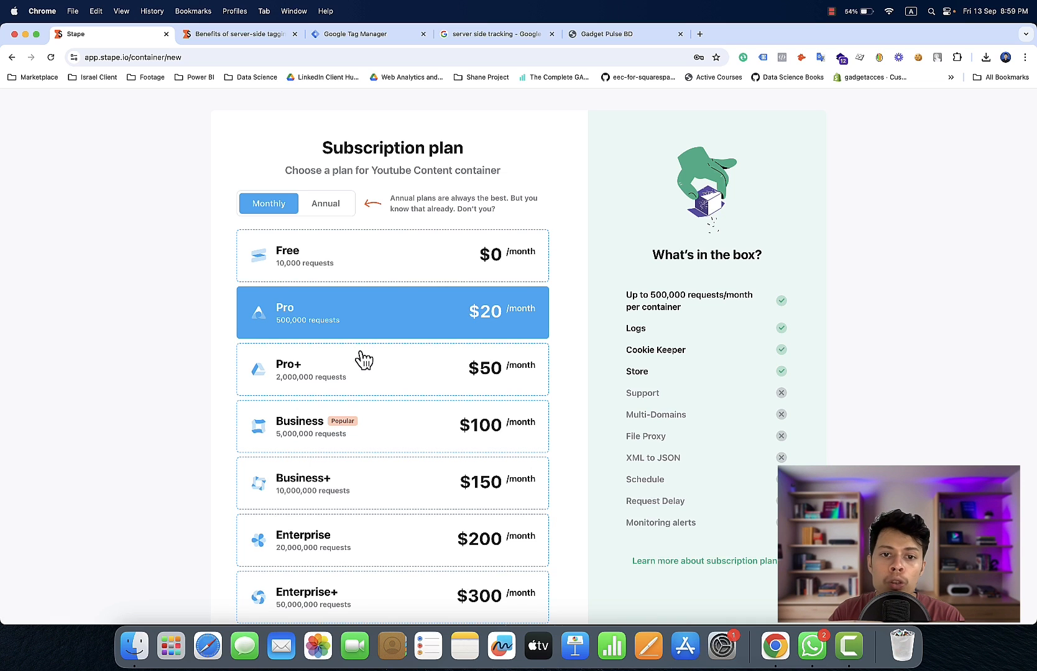
{"action": "left_click", "coordinate": [398, 274]}
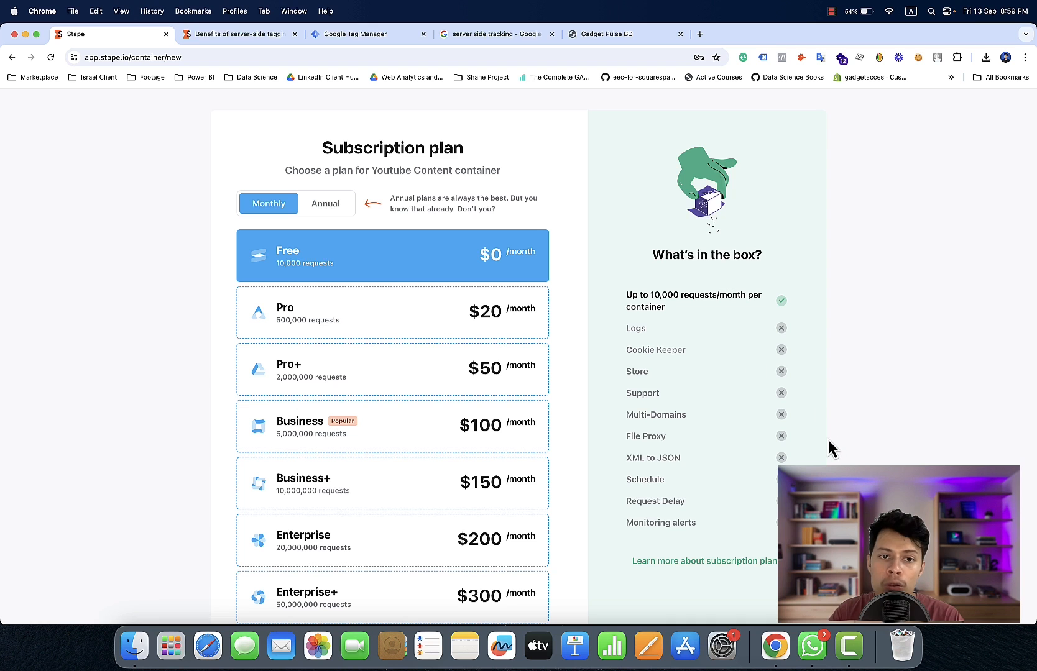
{"action": "scroll", "coordinate": [830, 448], "scroll_direction": "down", "scroll_amount": 5}
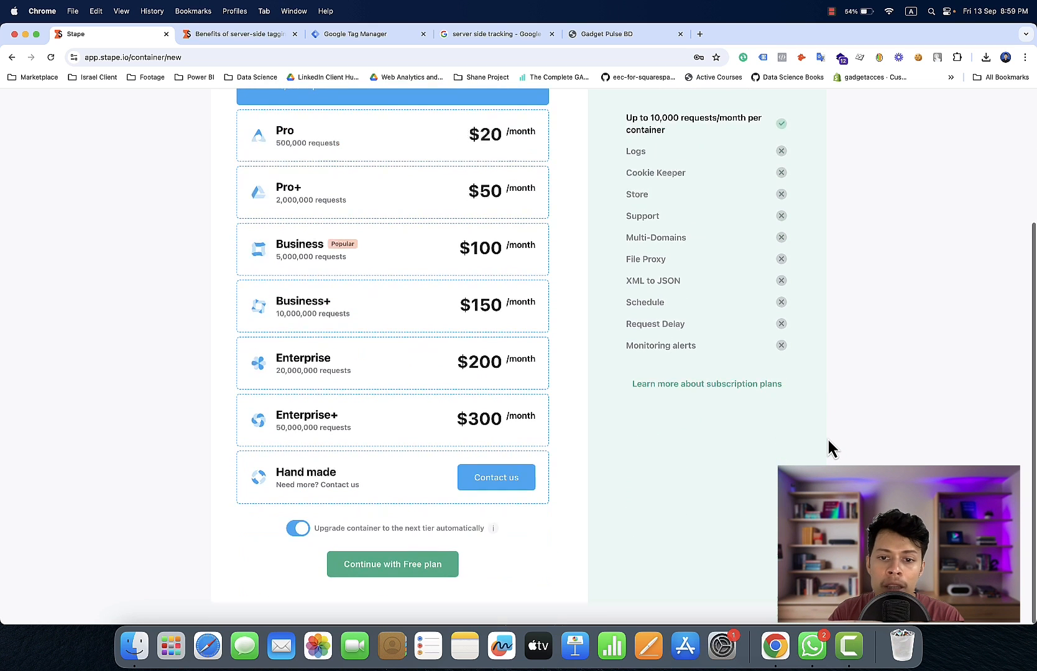
{"action": "left_click", "coordinate": [429, 572]}
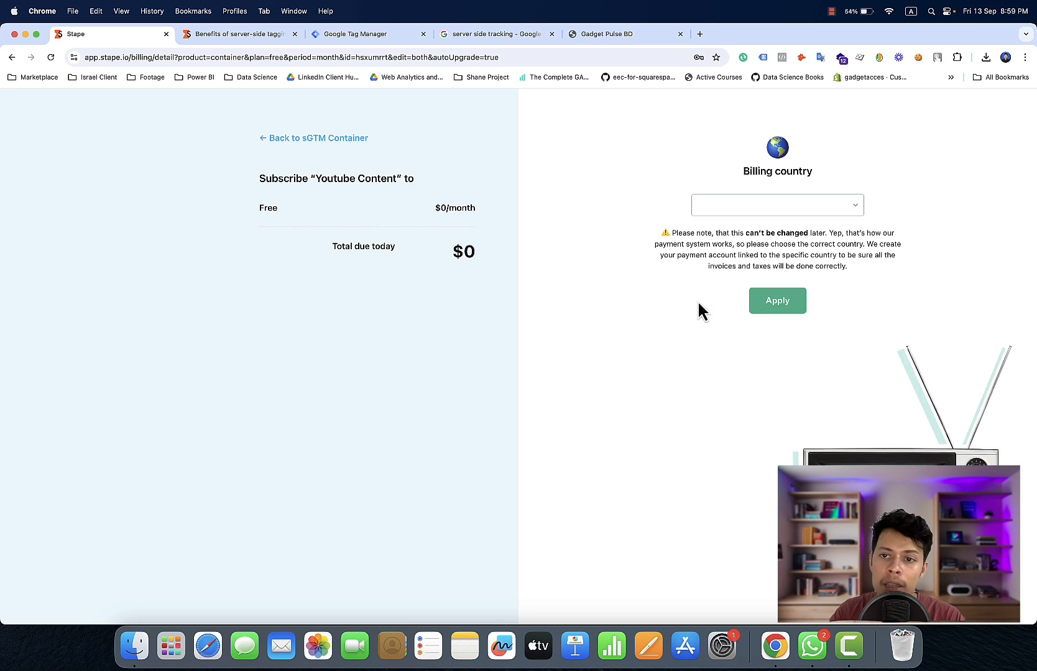
Go back from the billing page to the Youtube Content sGTM container and reload its page
{"action": "left_click", "coordinate": [315, 148]}
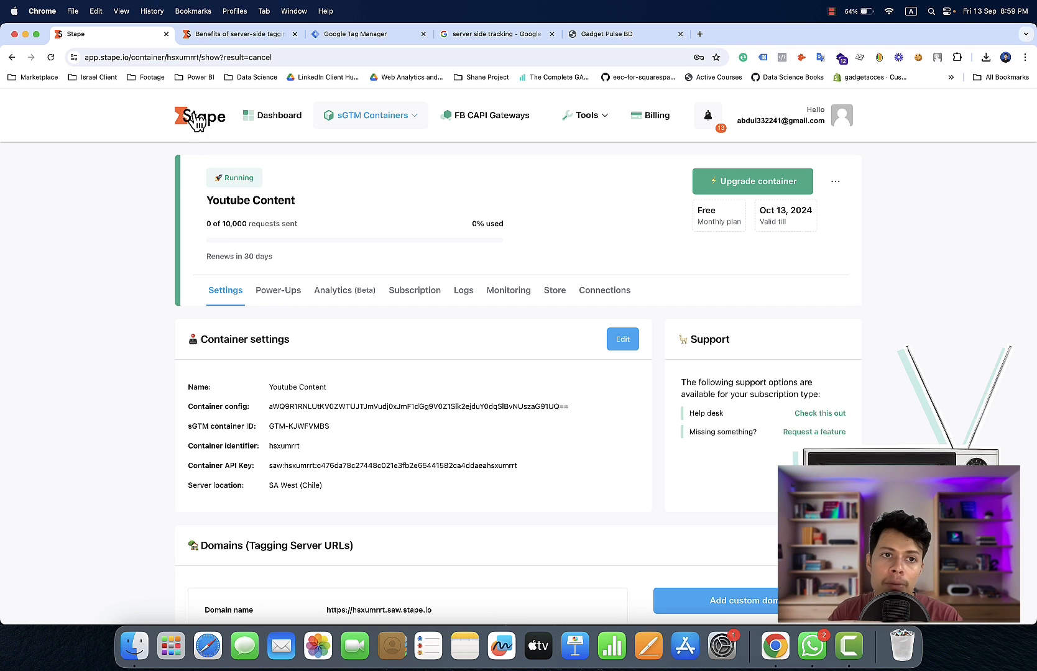
{"action": "left_click", "coordinate": [51, 59]}
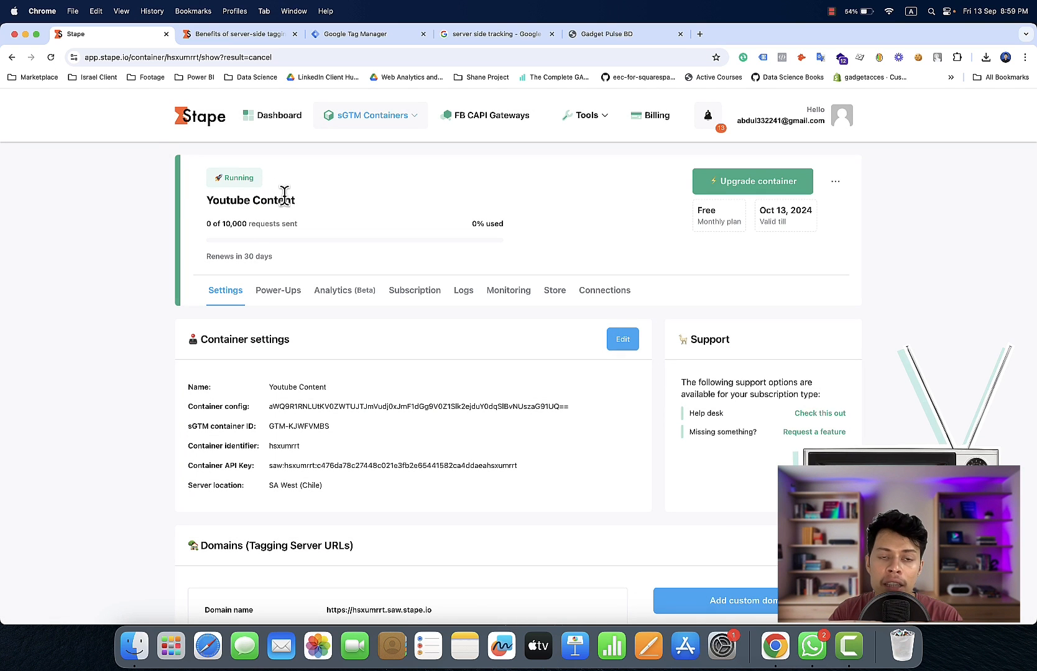
Switch to Google Tag Manager, dismiss the tagging server setup dialog, and try to preview the Youtube Content Server container
{"action": "left_click", "coordinate": [340, 34]}
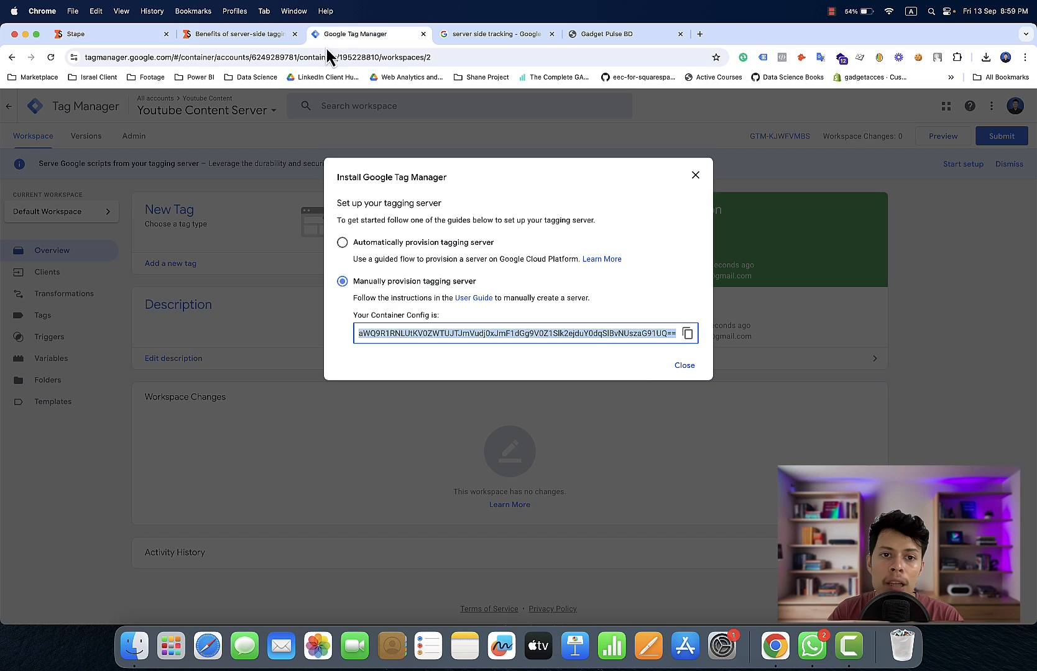
{"action": "left_click", "coordinate": [696, 176]}
{"action": "left_click", "coordinate": [51, 57]}
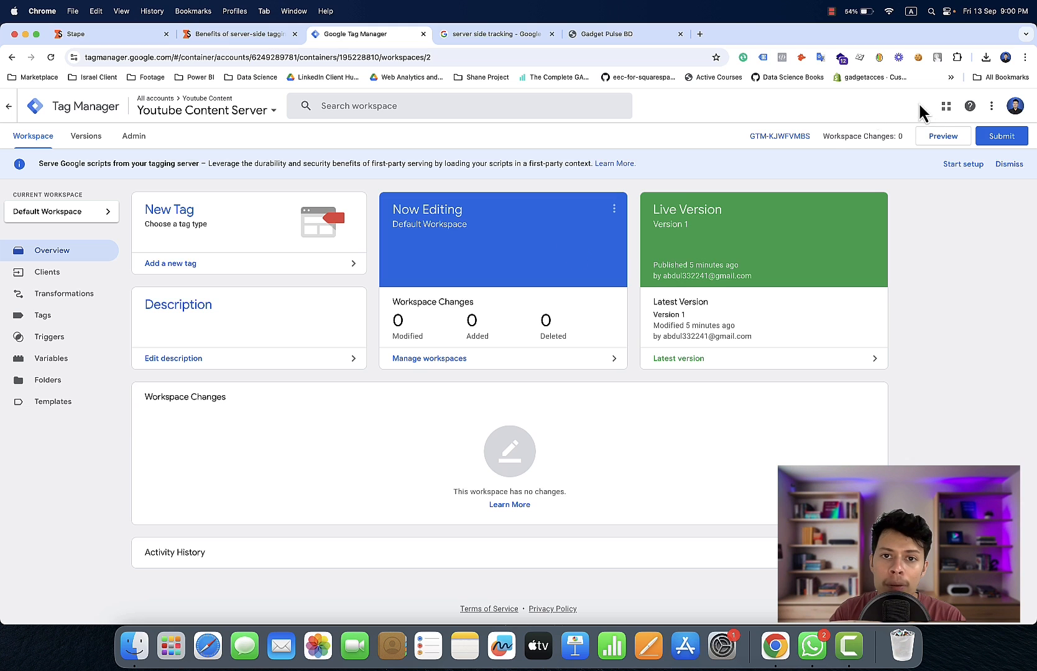
{"action": "left_click", "coordinate": [947, 140]}
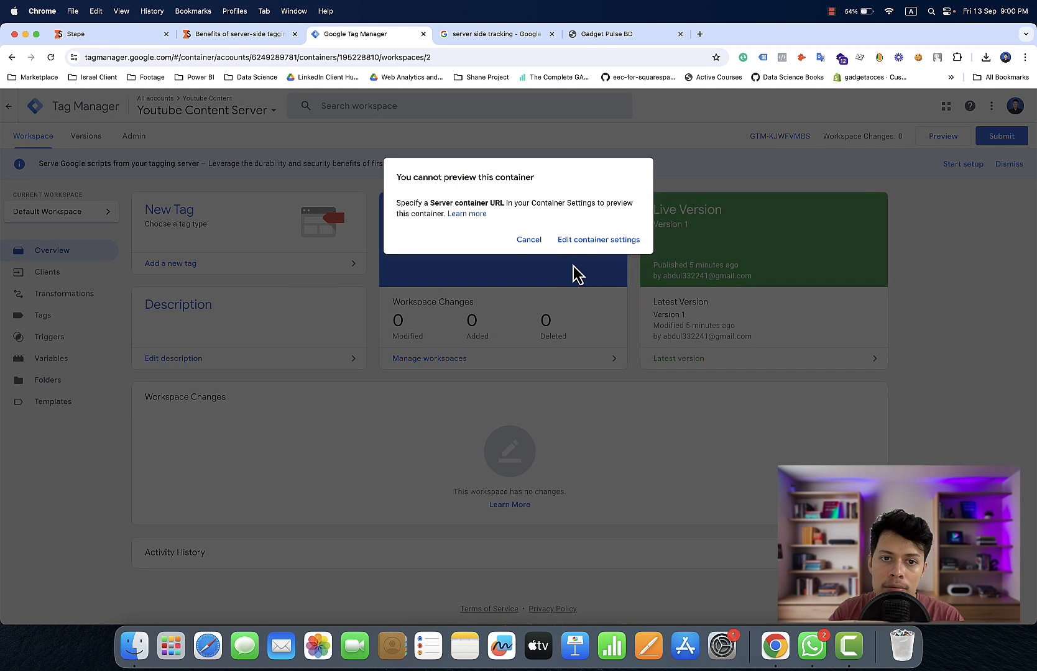
{"action": "left_click", "coordinate": [531, 241]}
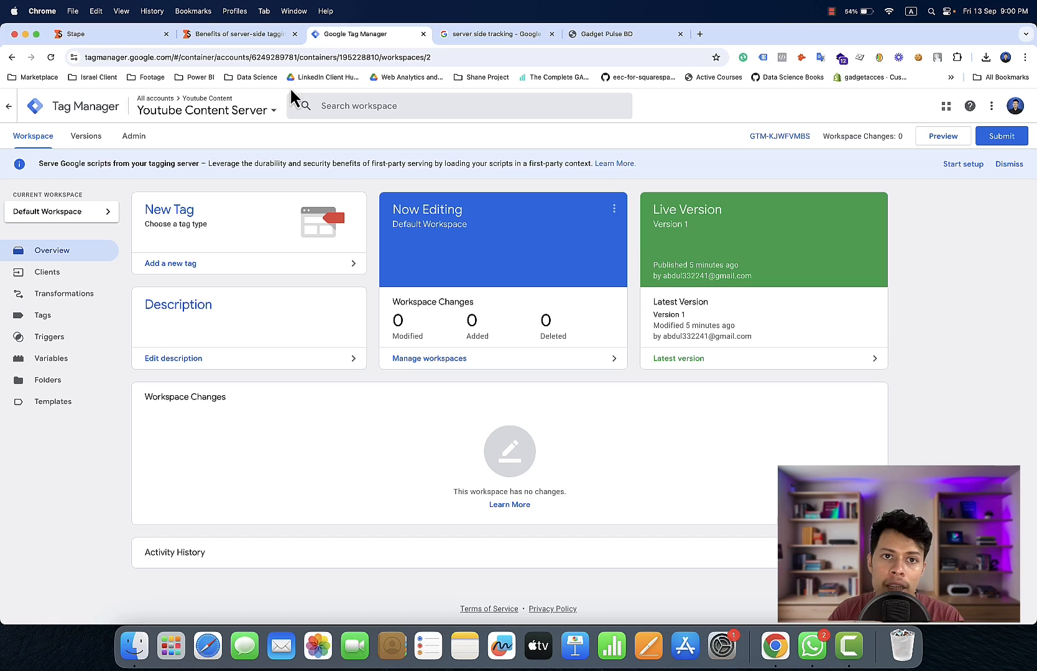
{"action": "left_click", "coordinate": [112, 37]}
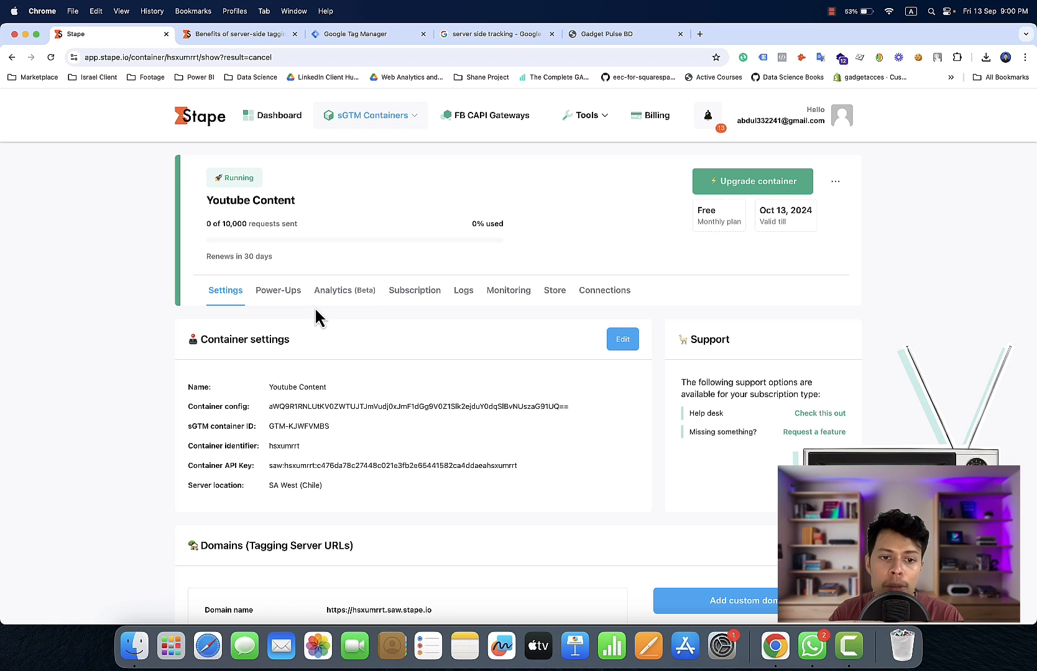
{"action": "scroll", "coordinate": [317, 317], "scroll_direction": "down", "scroll_amount": 2}
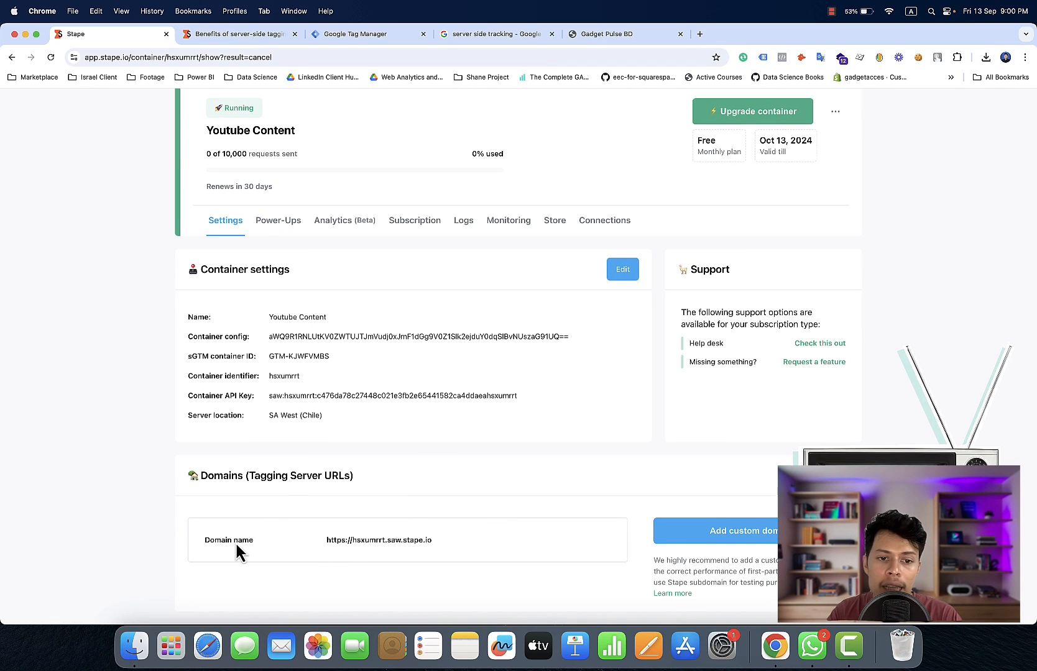
{"action": "left_click", "coordinate": [438, 542]}
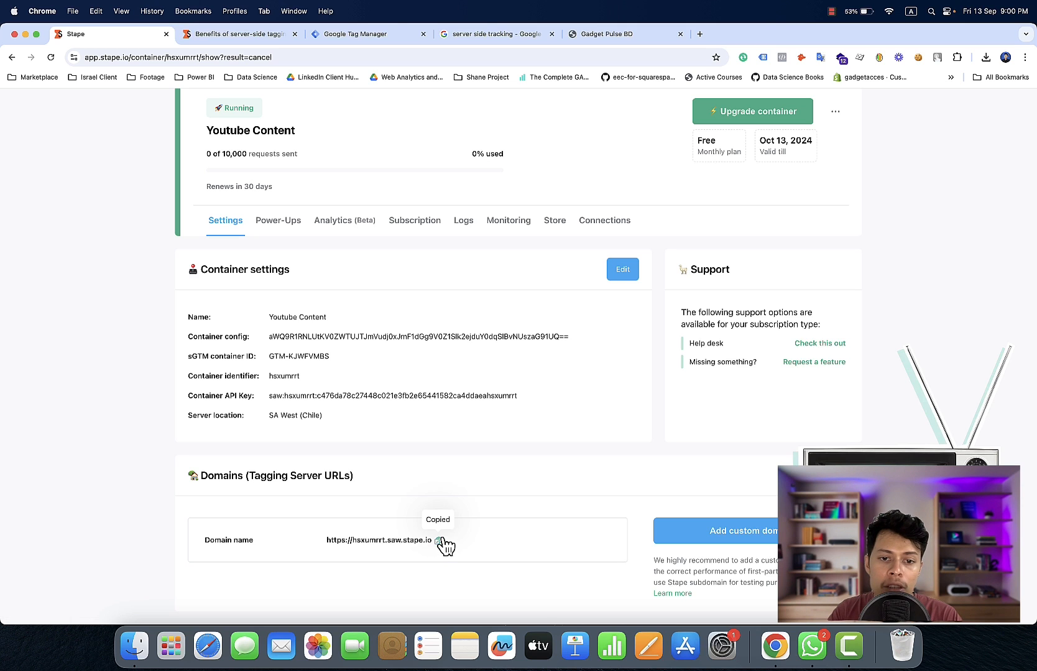
{"action": "left_click", "coordinate": [389, 36]}
{"action": "left_click", "coordinate": [143, 147]}
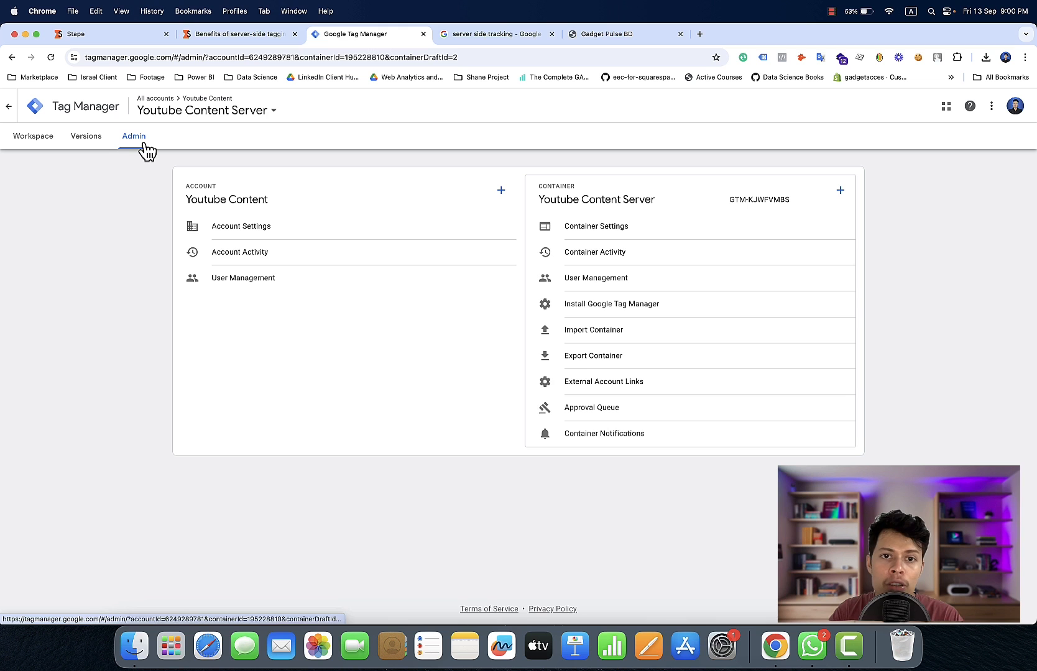
{"action": "left_click", "coordinate": [627, 231]}
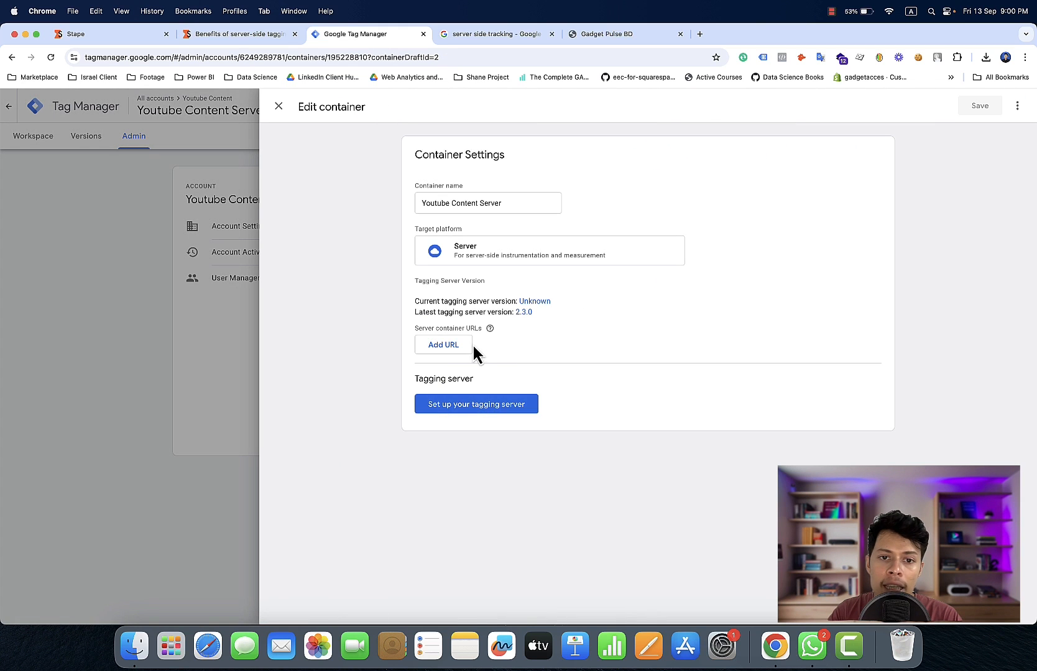
{"action": "left_click", "coordinate": [470, 344]}
{"action": "left_click", "coordinate": [471, 344]}
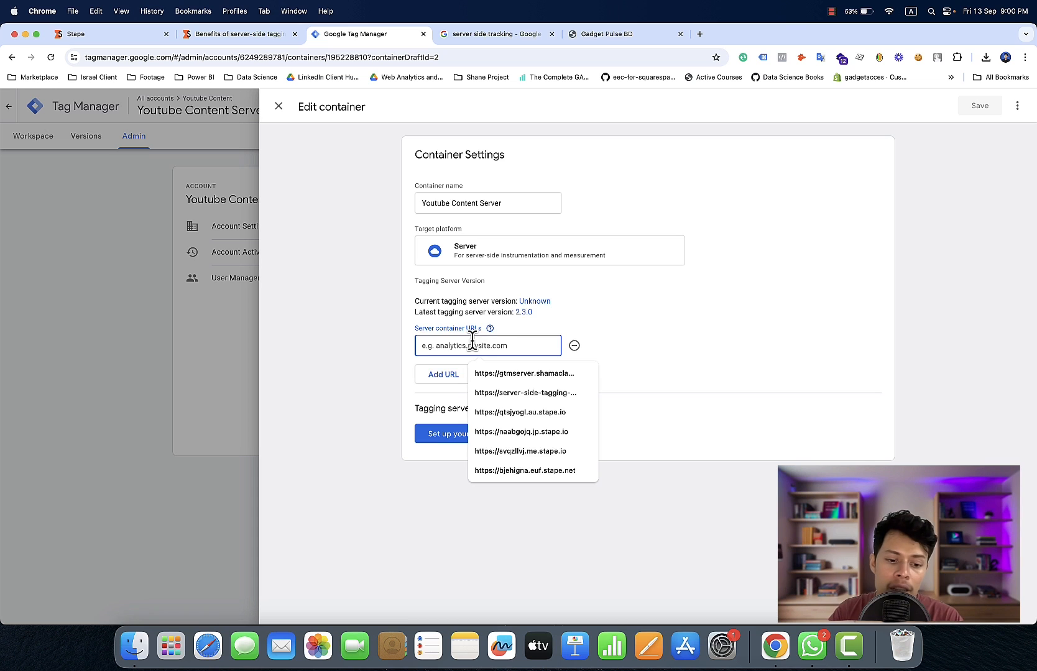
{"action": "right_click", "coordinate": [472, 342]}
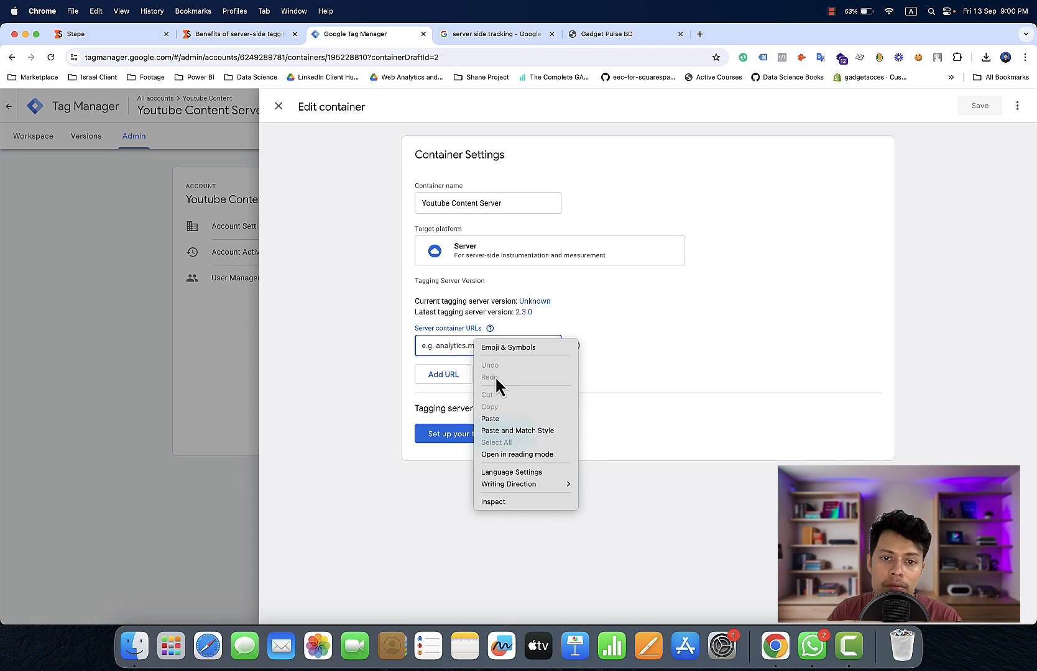
{"action": "left_click", "coordinate": [503, 419]}
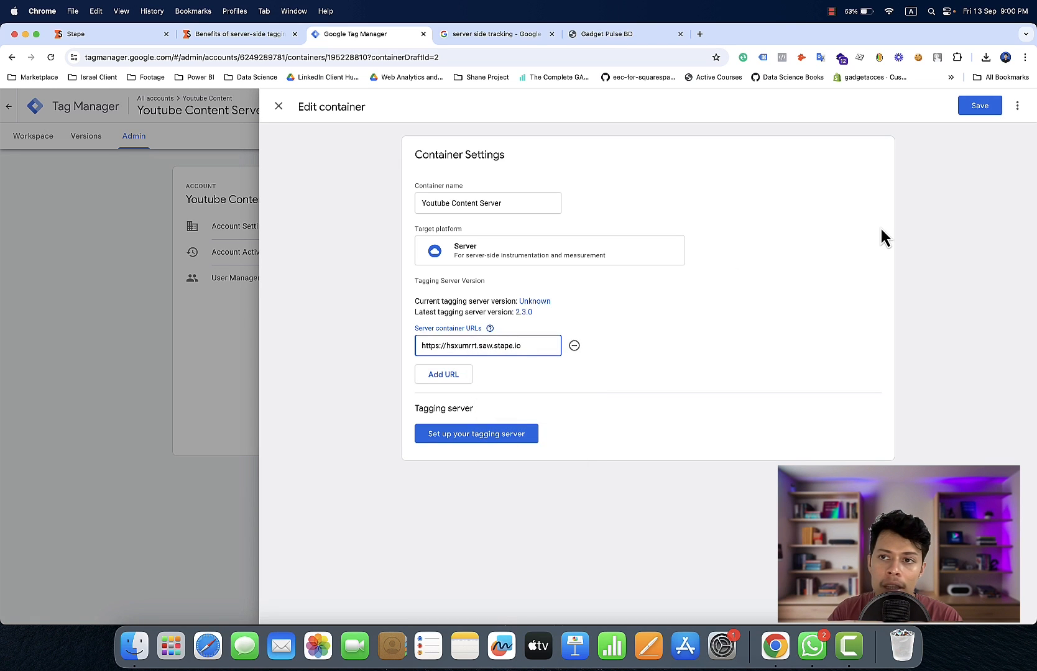
{"action": "left_click", "coordinate": [979, 107]}
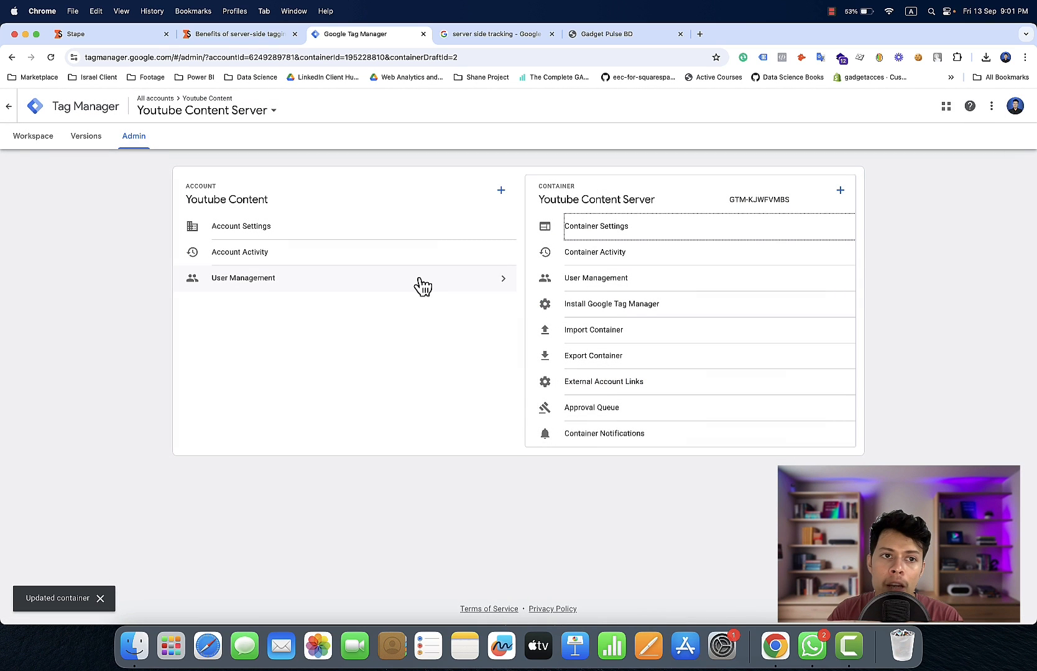
Return to the Youtube Content Server workspace and start previewing the container
{"action": "left_click", "coordinate": [29, 142]}
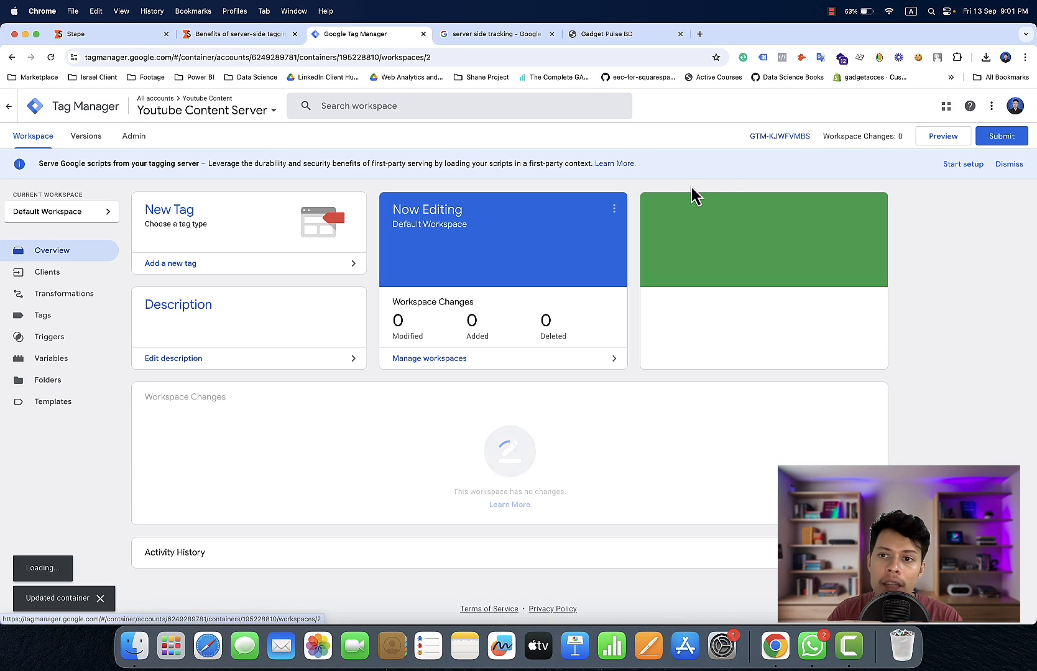
{"action": "left_click", "coordinate": [950, 141]}
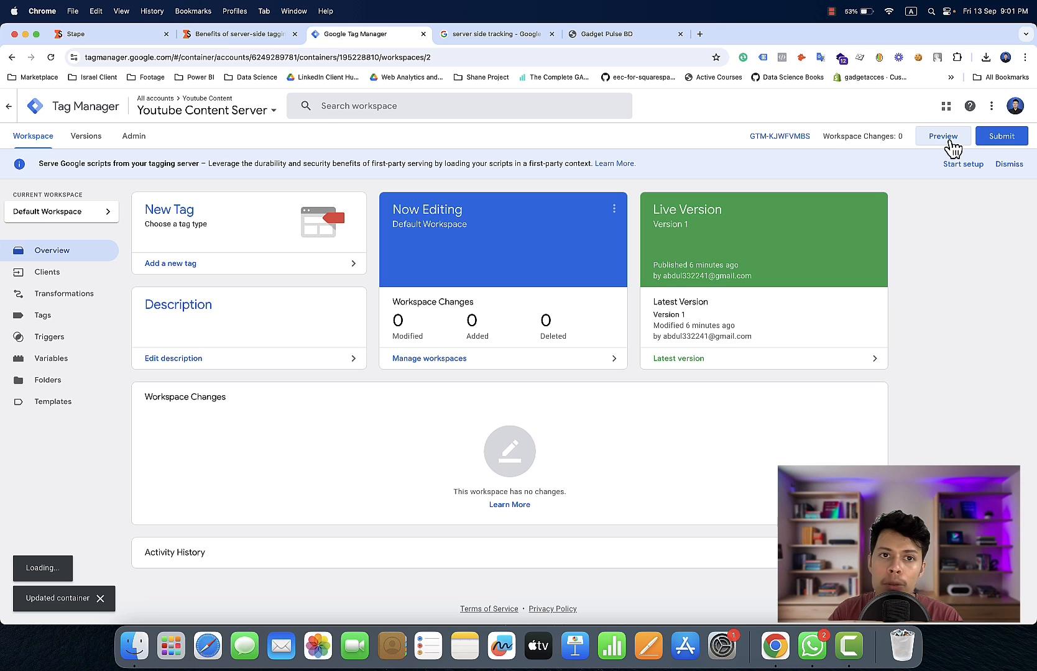